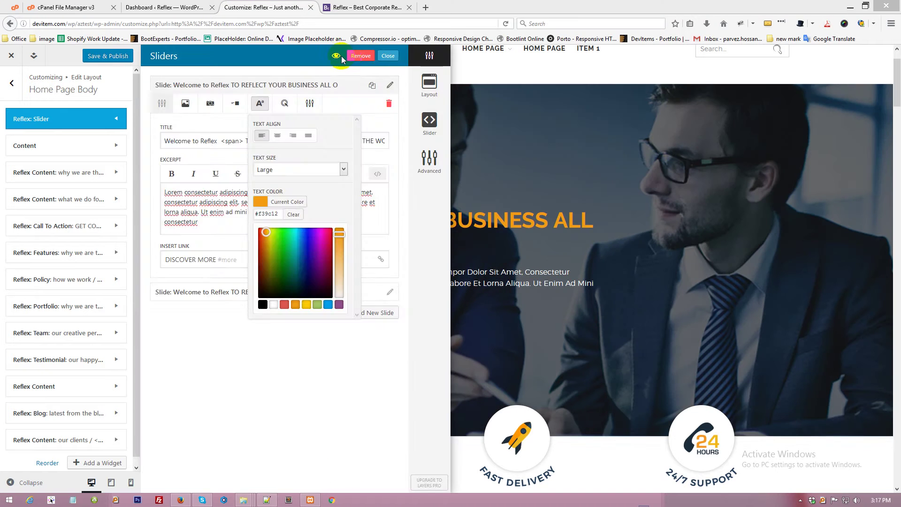
Preview the edited slide at full width, close the slider settings and advance the preview to the second slide.
click(336, 58)
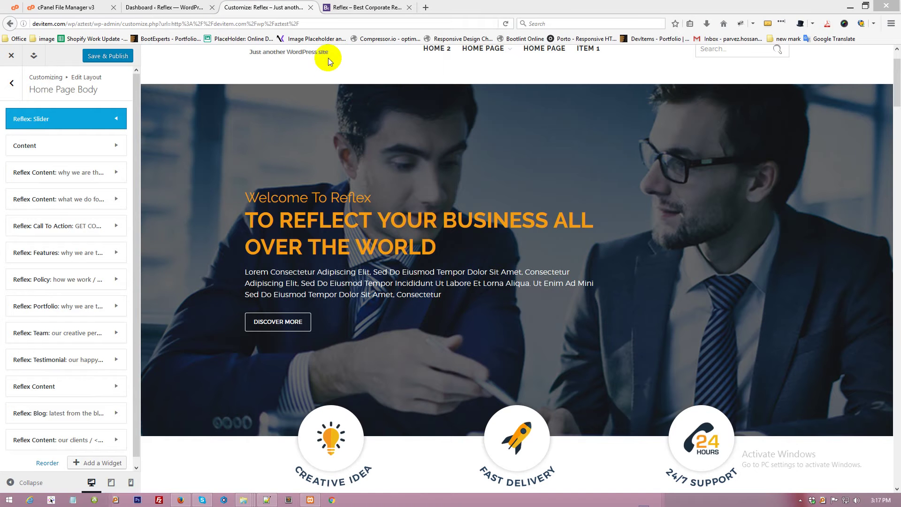
click(50, 119)
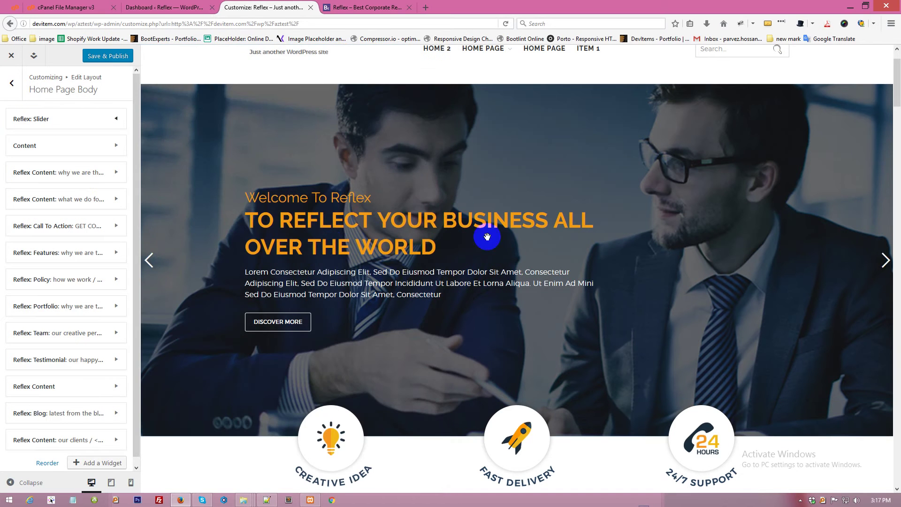
click(881, 259)
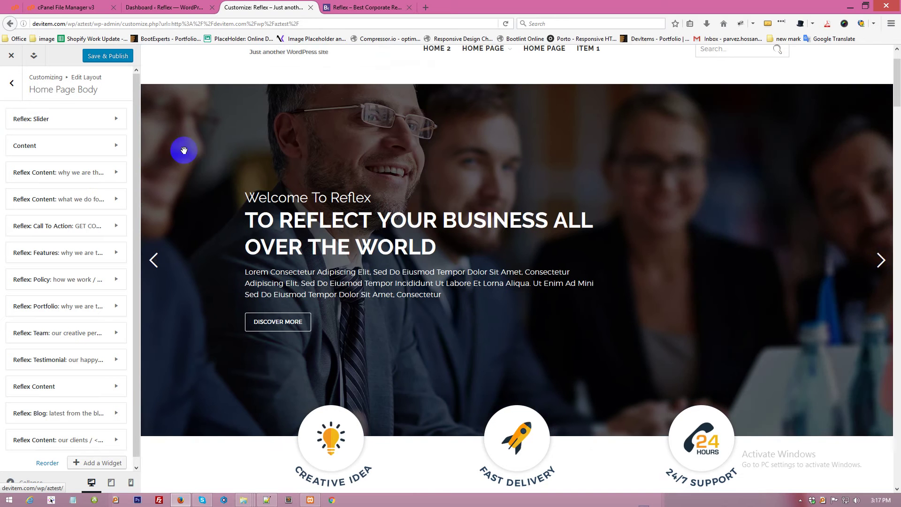
Set the text color of the second slide in the first Reflex: Slider widget to green #a2c661.
click(73, 126)
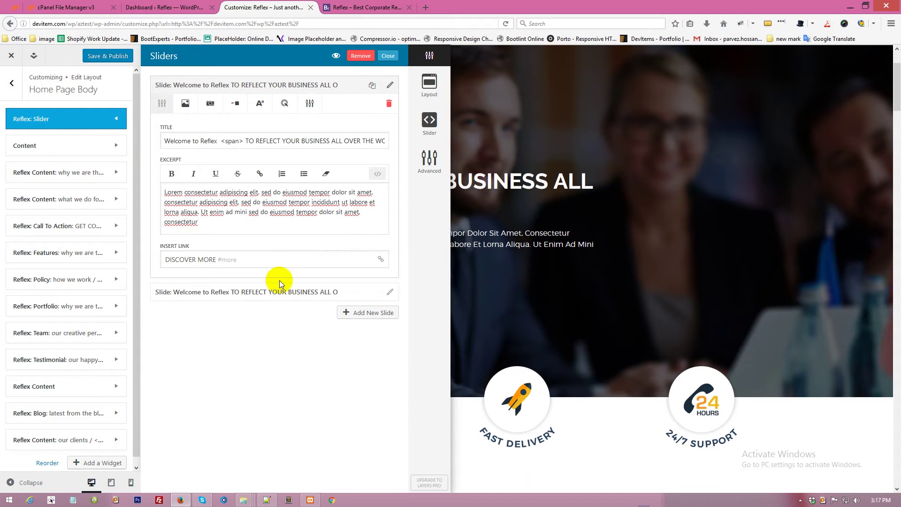
click(274, 291)
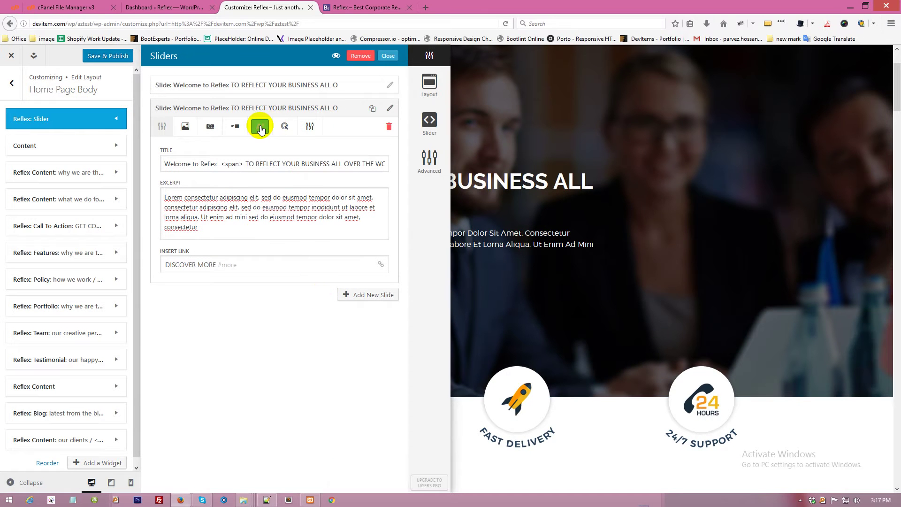
click(261, 129)
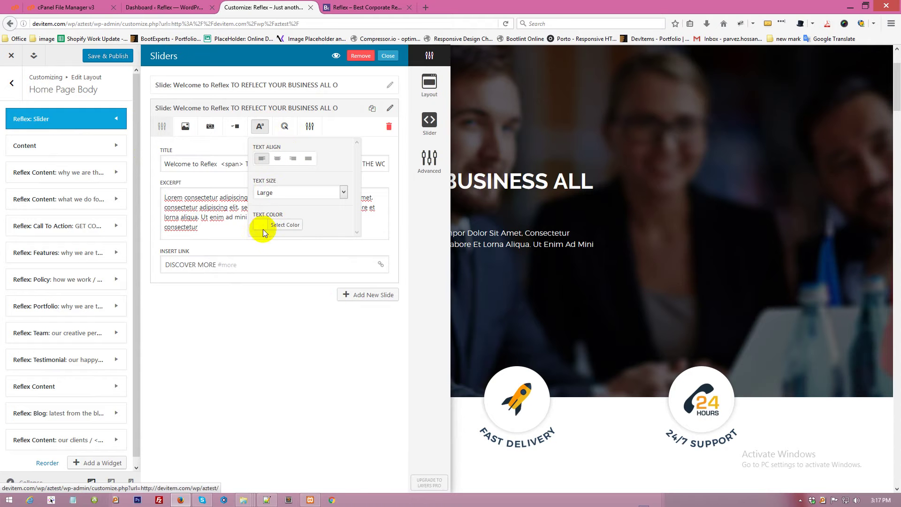
click(262, 230)
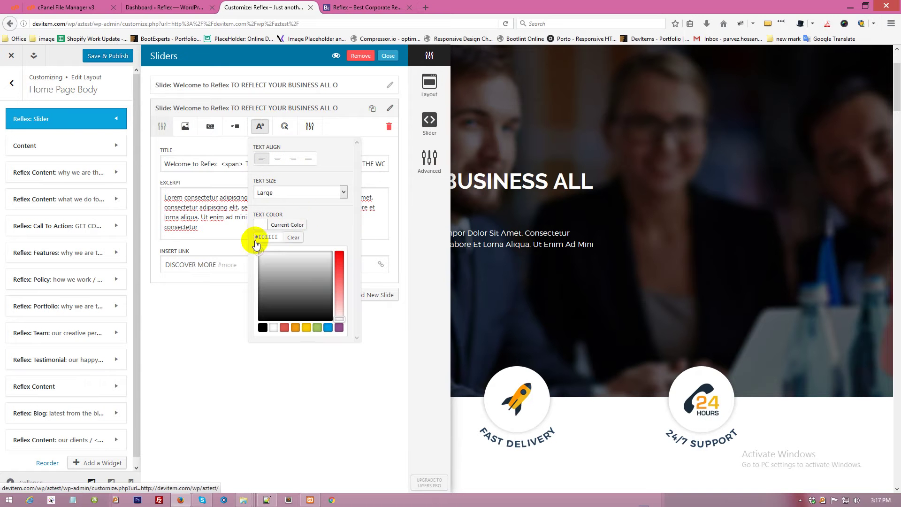
click(318, 327)
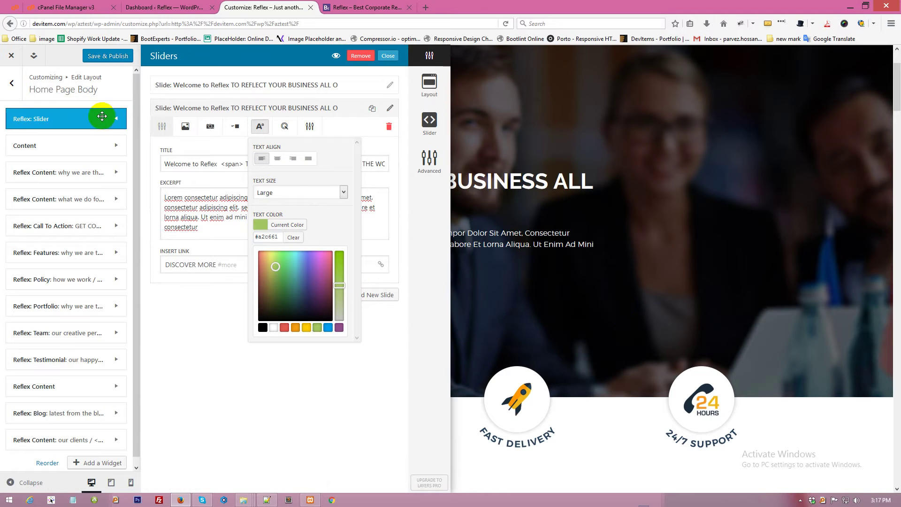
Close the slider settings and examine the recolored slide heading and the sections below it in the page preview.
click(335, 57)
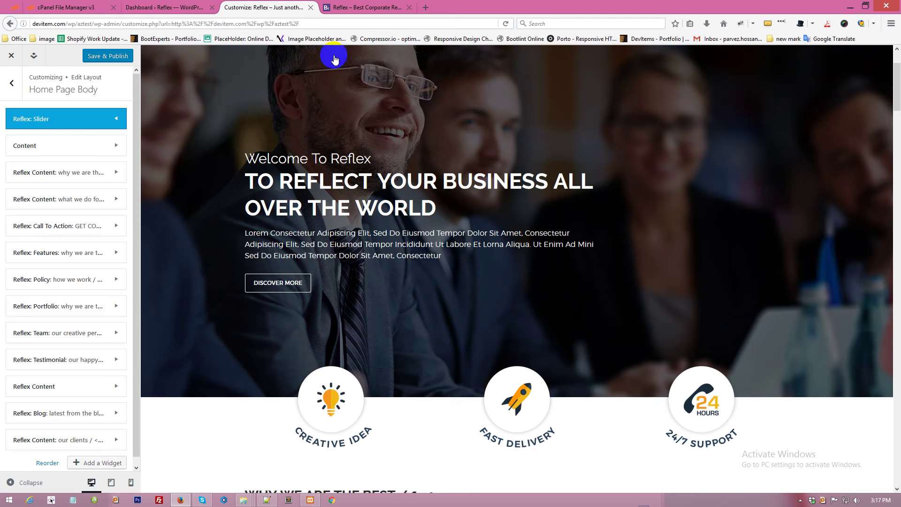
click(442, 143)
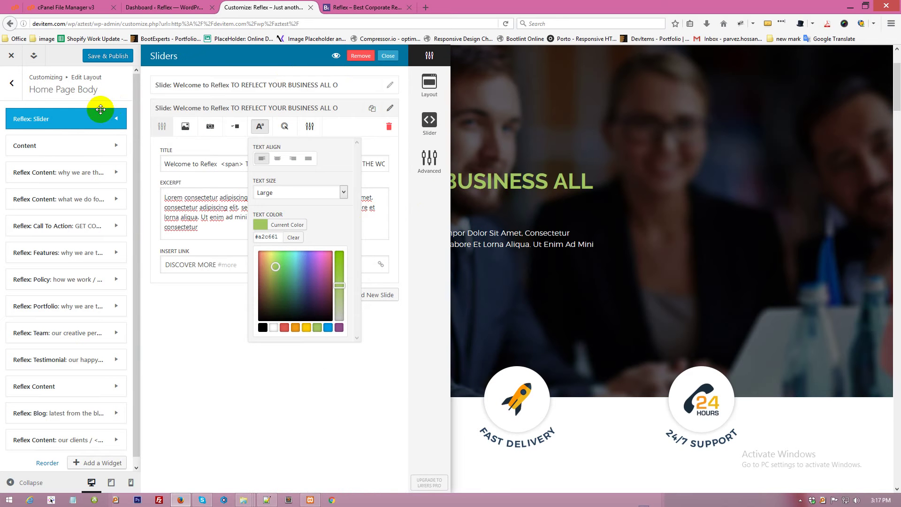
click(101, 110)
scroll(467, 178, down, 3)
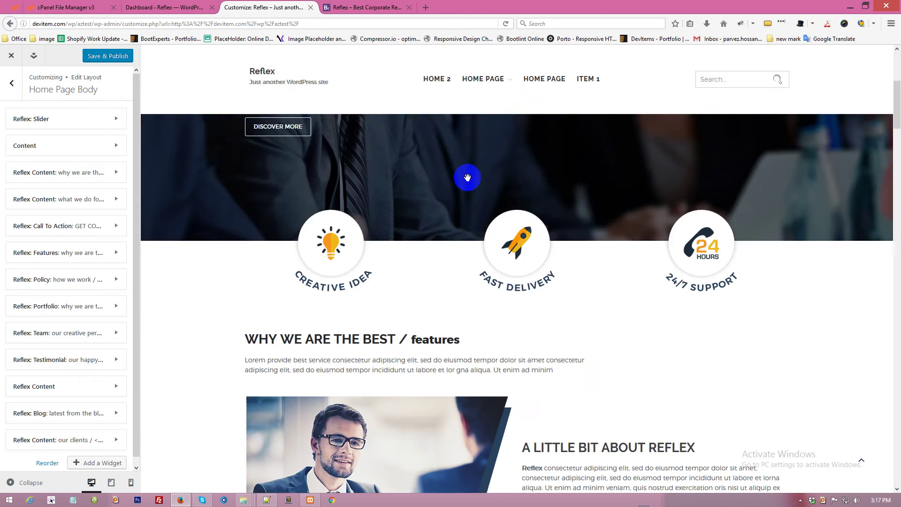
scroll(467, 177, up, 5)
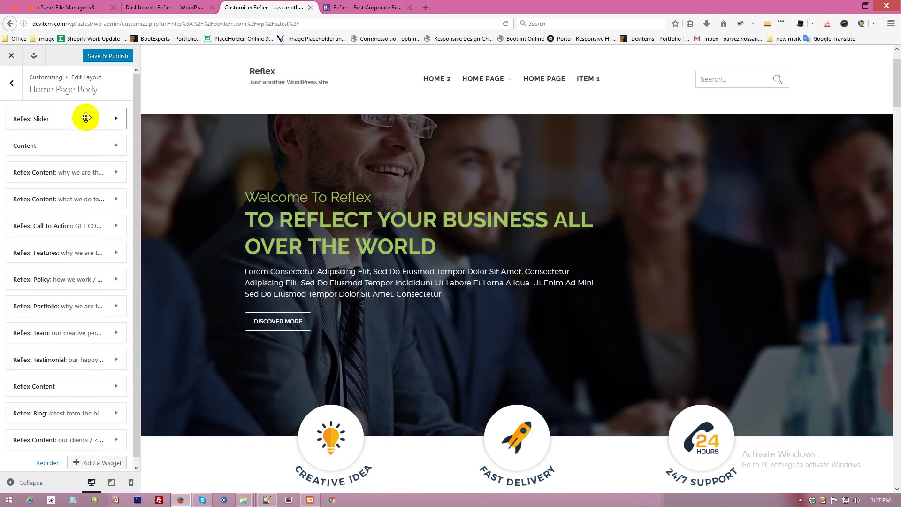
scroll(432, 243, down, 3)
scroll(434, 244, up, 4)
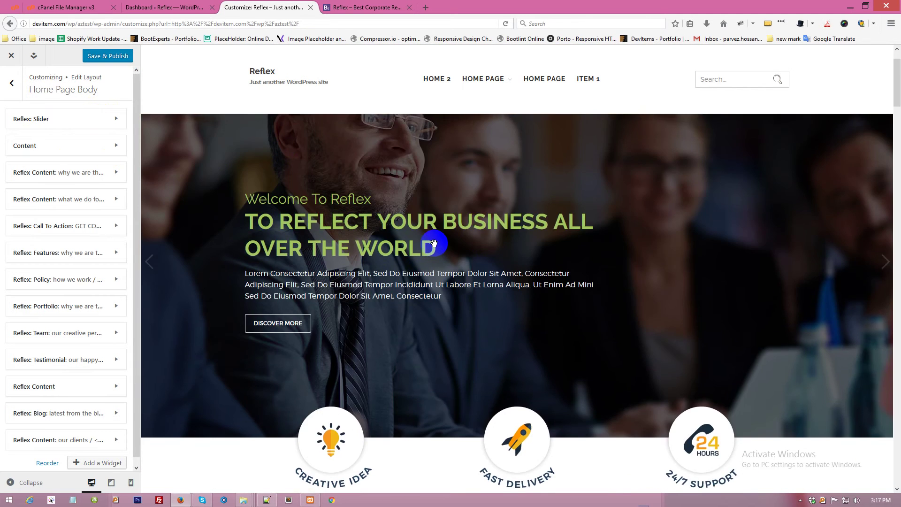
scroll(408, 251, down, 4)
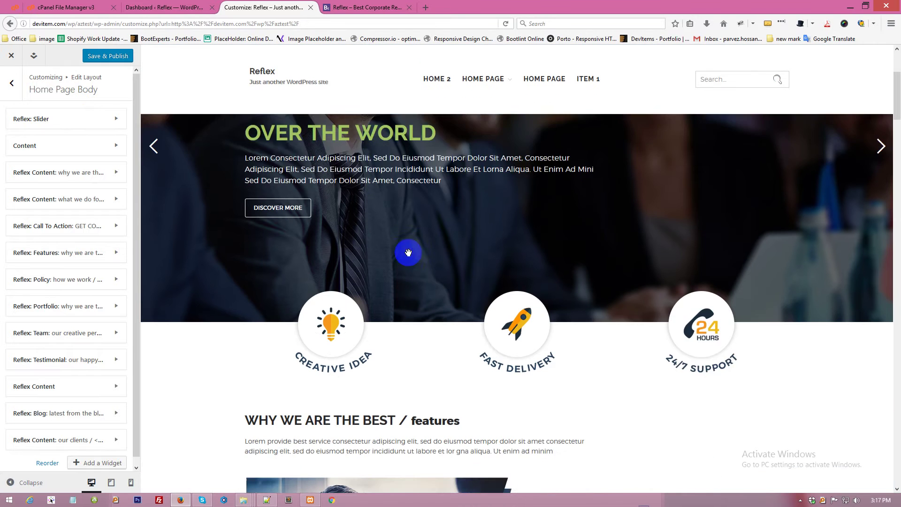
scroll(89, 238, down, 1)
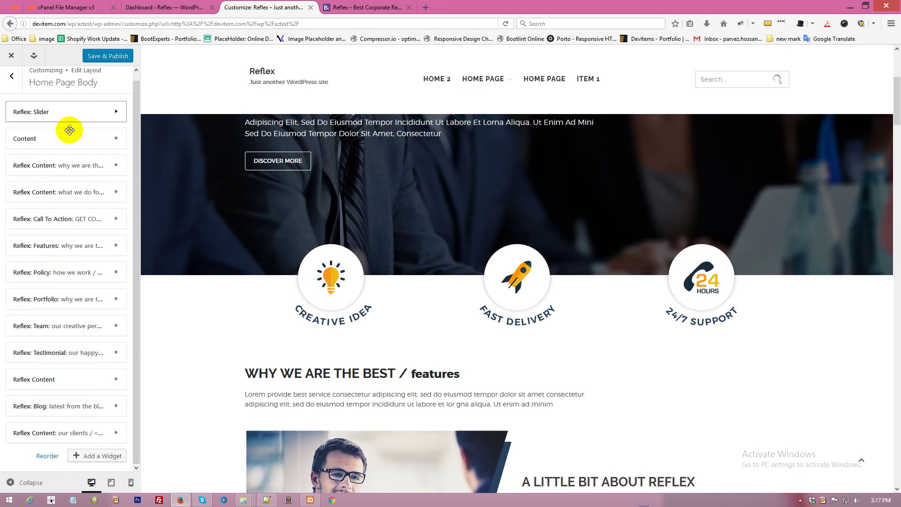
Add a new Reflex: Slider widget to the Home Page Body.
click(73, 454)
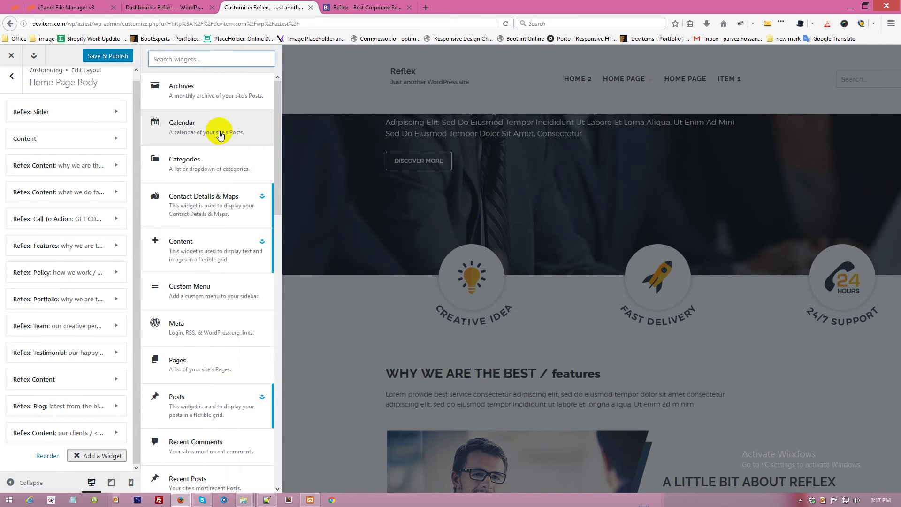
scroll(221, 129, down, 4)
scroll(234, 261, down, 7)
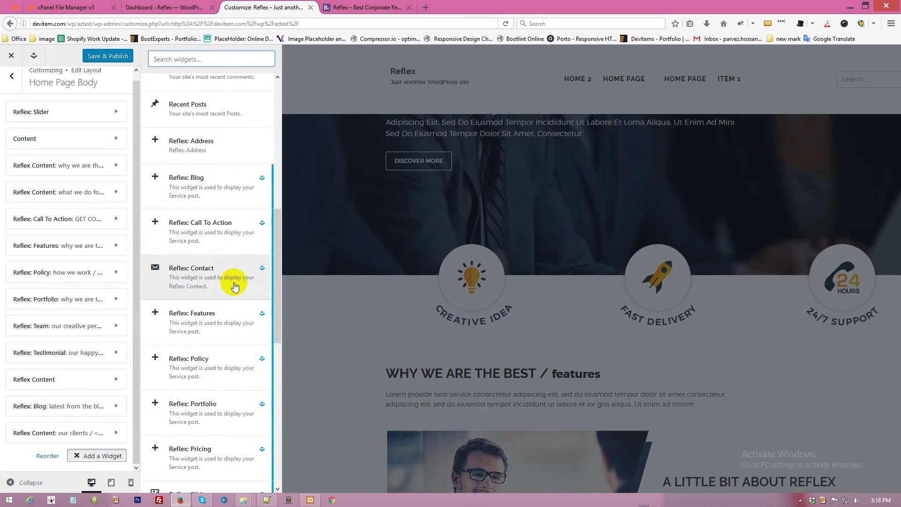
scroll(238, 300, down, 5)
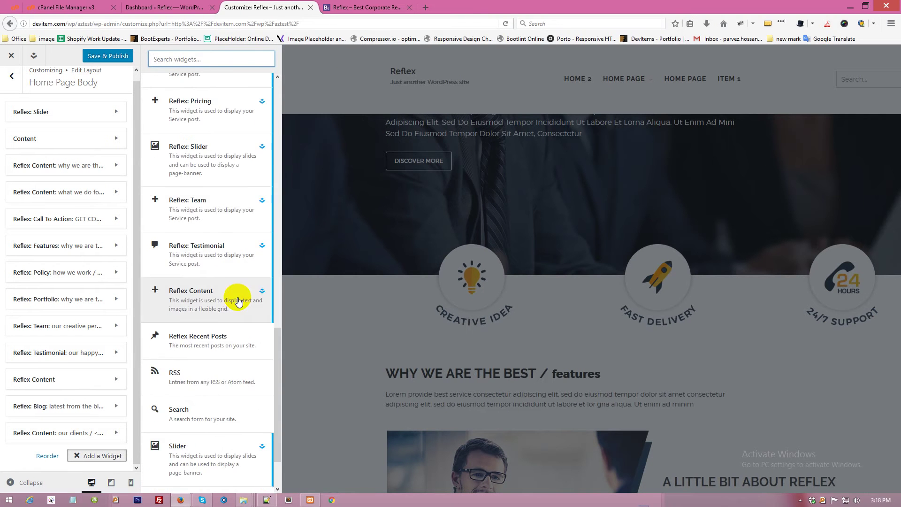
scroll(238, 301, down, 3)
scroll(235, 316, up, 10)
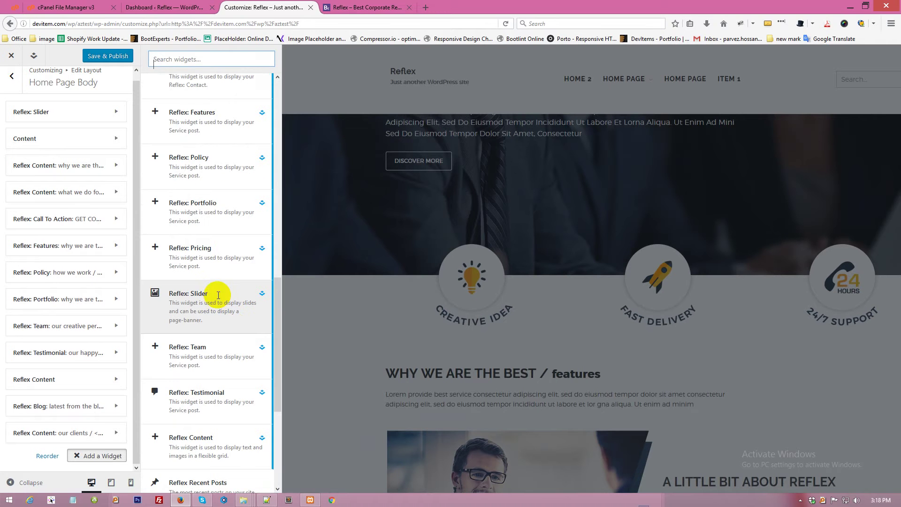
click(218, 295)
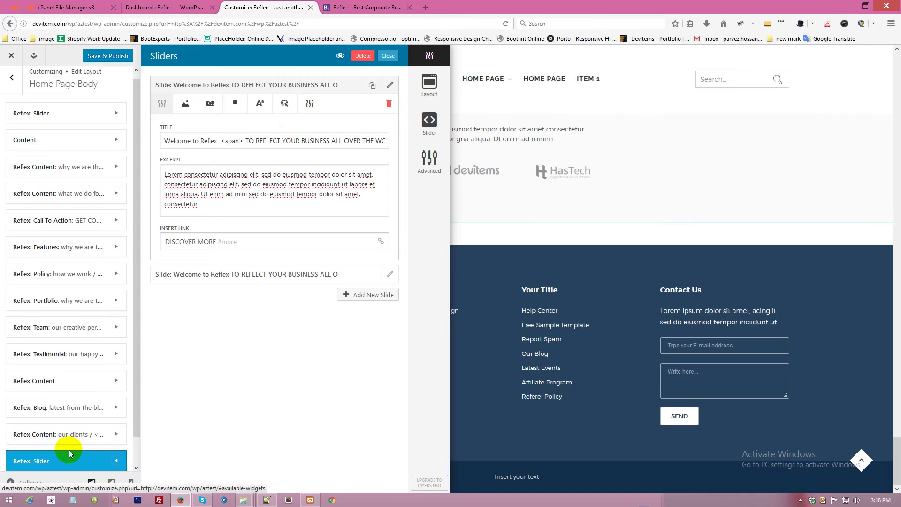
Move the new Reflex: Slider widget between the "why we are the best" and "what we do for you" content widgets and close its settings.
drag(67, 427, 94, 175)
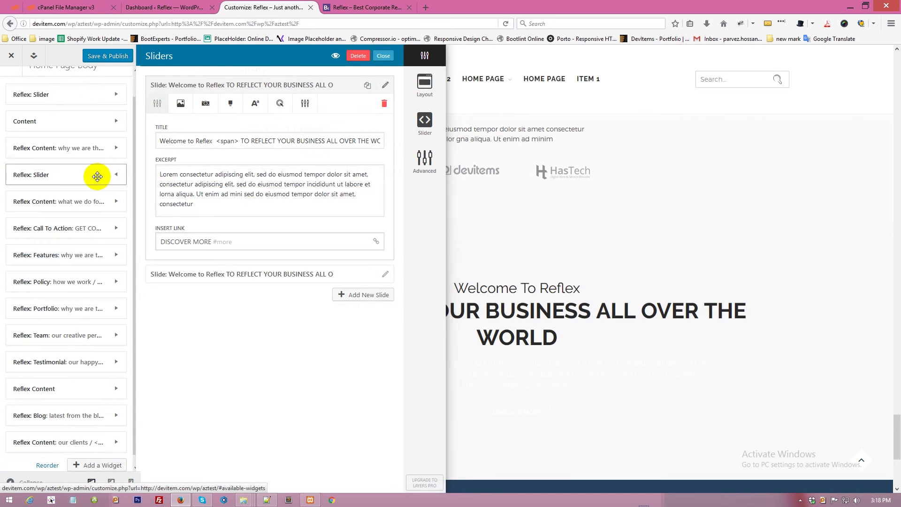
click(60, 173)
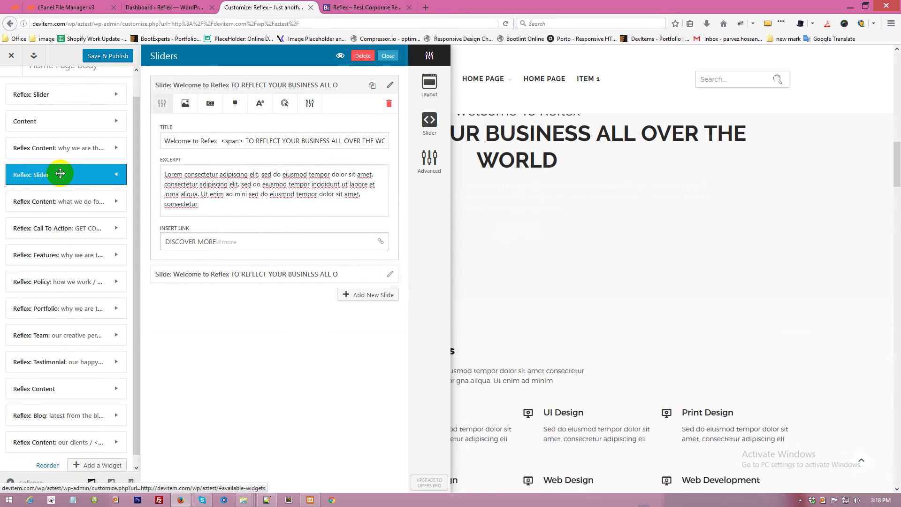
click(60, 173)
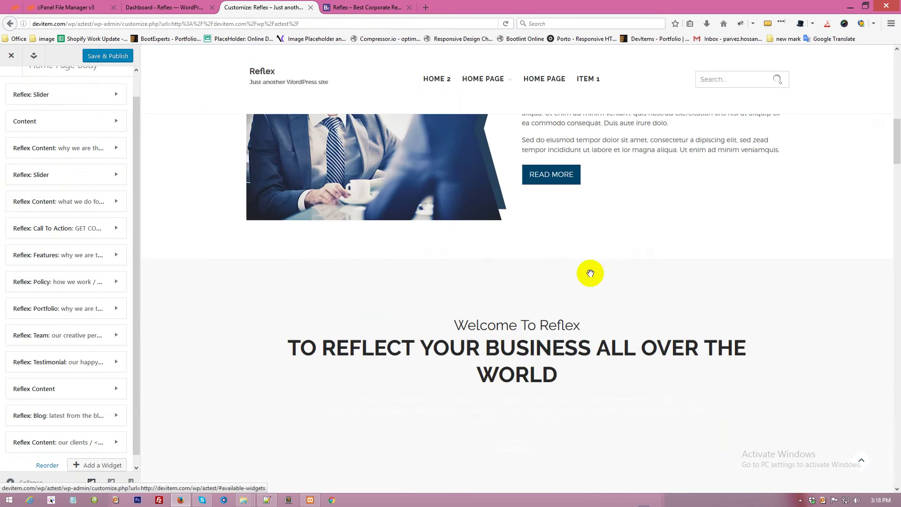
key(Print)
mouse_move(392, 162)
mouse_down()
mouse_move(730, 459)
mouse_move(742, 427)
mouse_up()
click(734, 438)
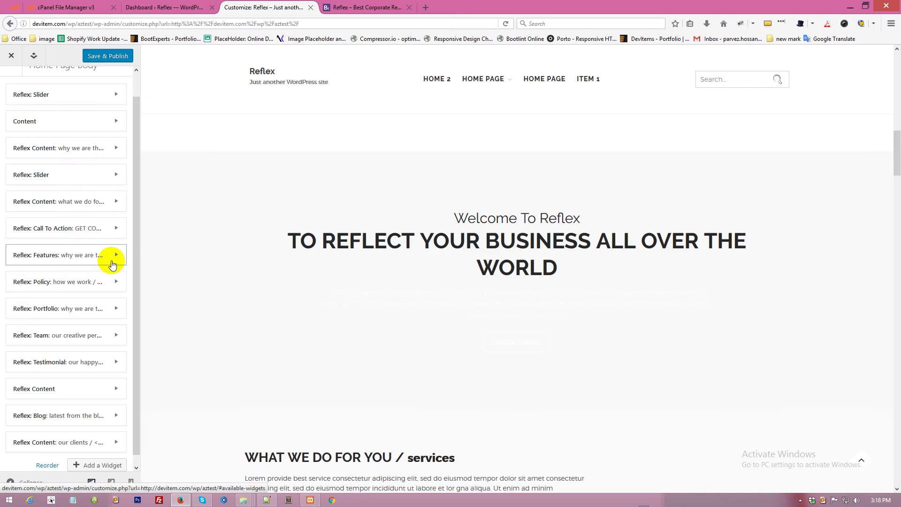
Set the new slider's first slide background image to the dark photo of two businessmen in suits from the media library.
click(61, 174)
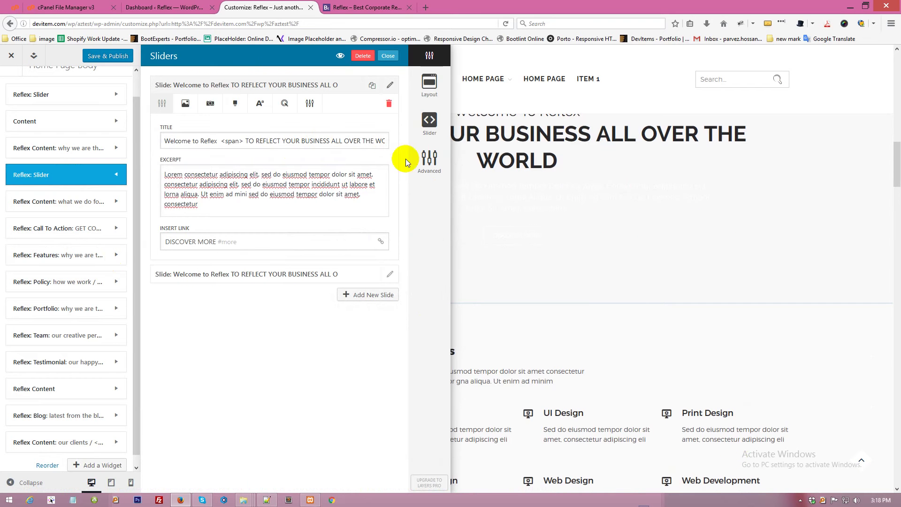
click(429, 123)
click(428, 165)
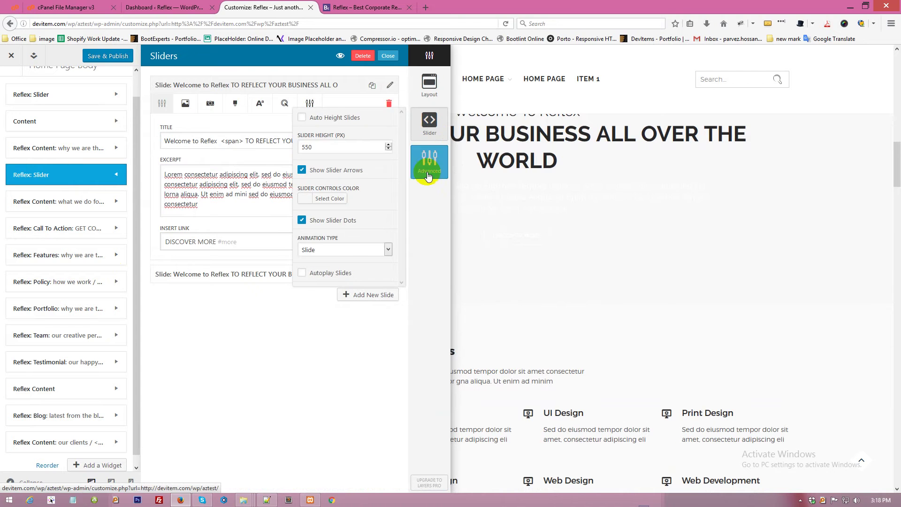
click(185, 103)
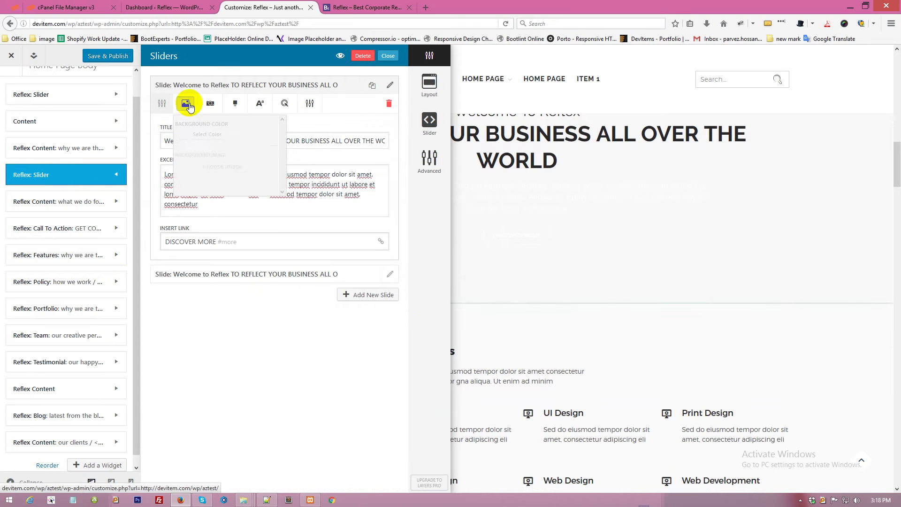
click(242, 165)
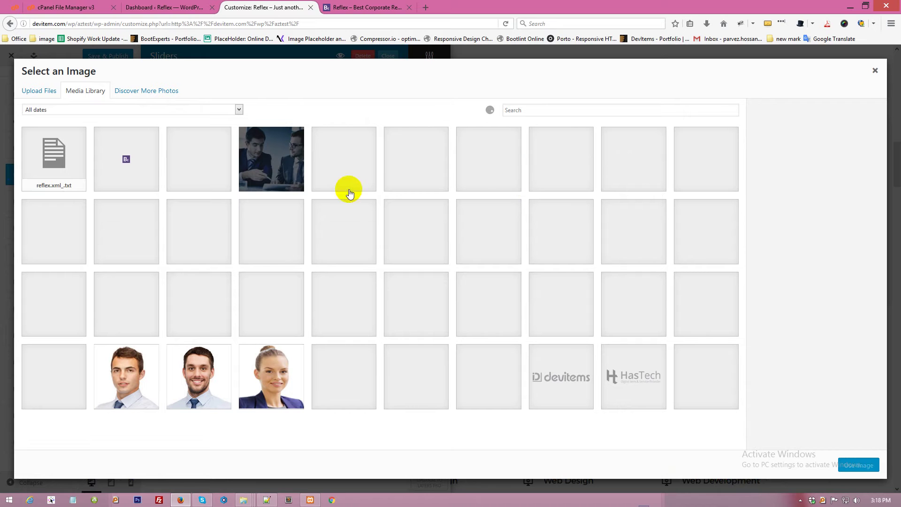
click(272, 162)
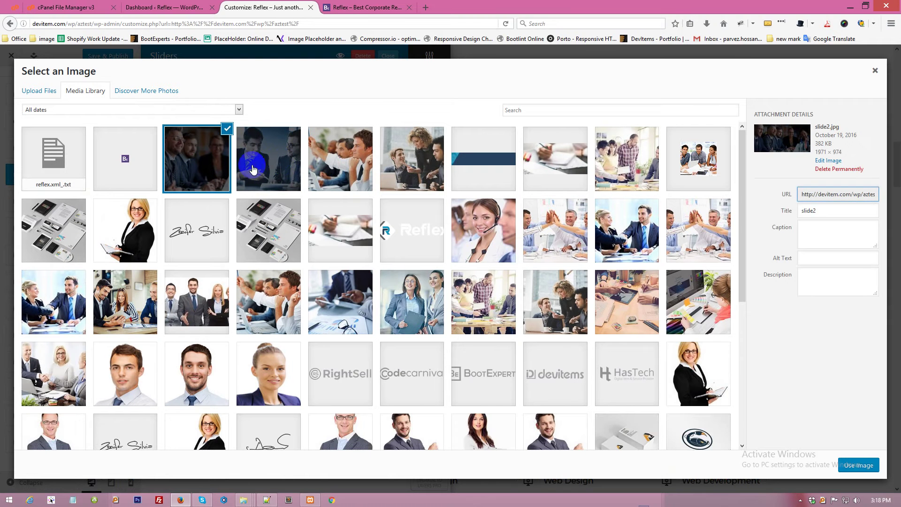
click(860, 465)
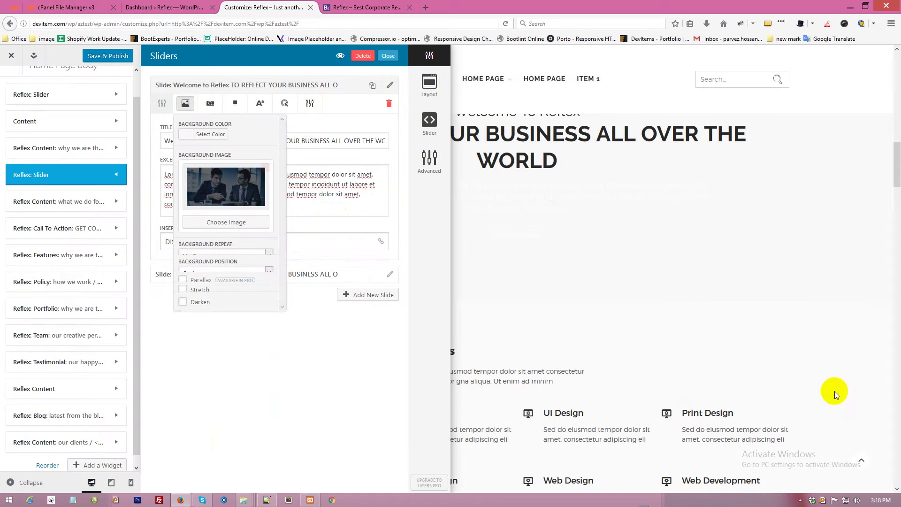
Apply the new slider's changes and close its settings to preview the slide with its background image.
click(90, 182)
scroll(638, 248, up, 3)
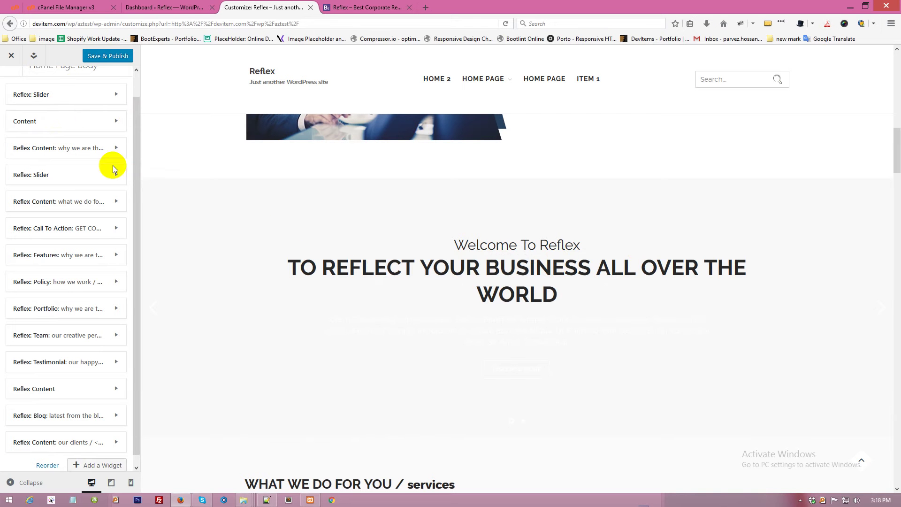
click(55, 175)
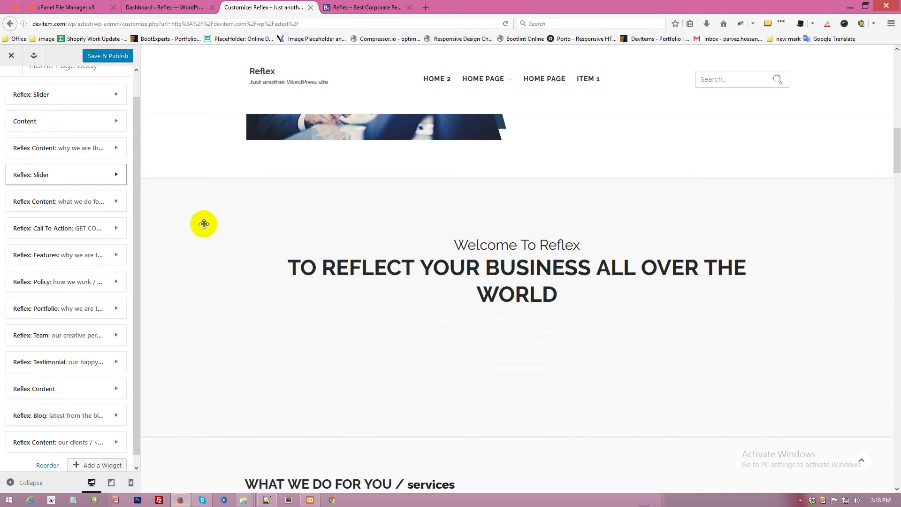
click(315, 57)
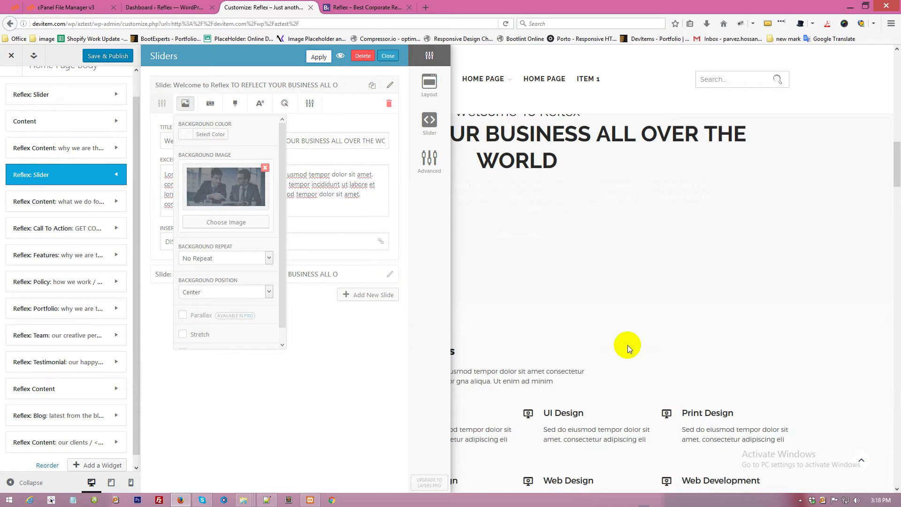
scroll(627, 344, up, 1)
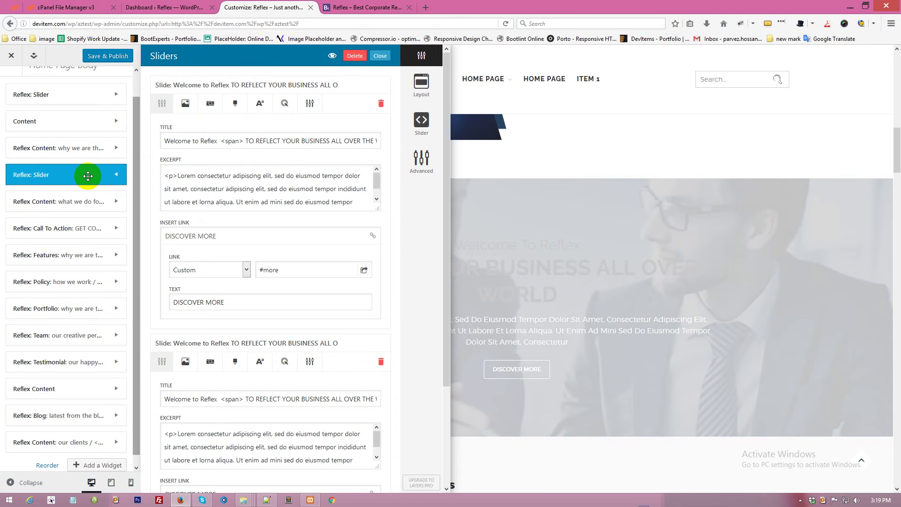
click(555, 263)
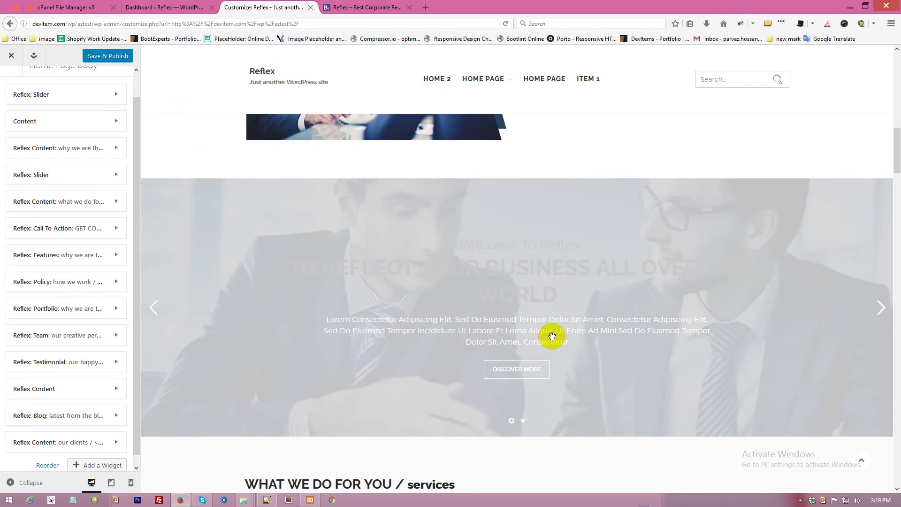
Set the text color of the first slide in the slider below "why we are the best" to #fff and close its settings.
scroll(682, 318, up, 2)
scroll(624, 316, up, 6)
scroll(650, 340, down, 3)
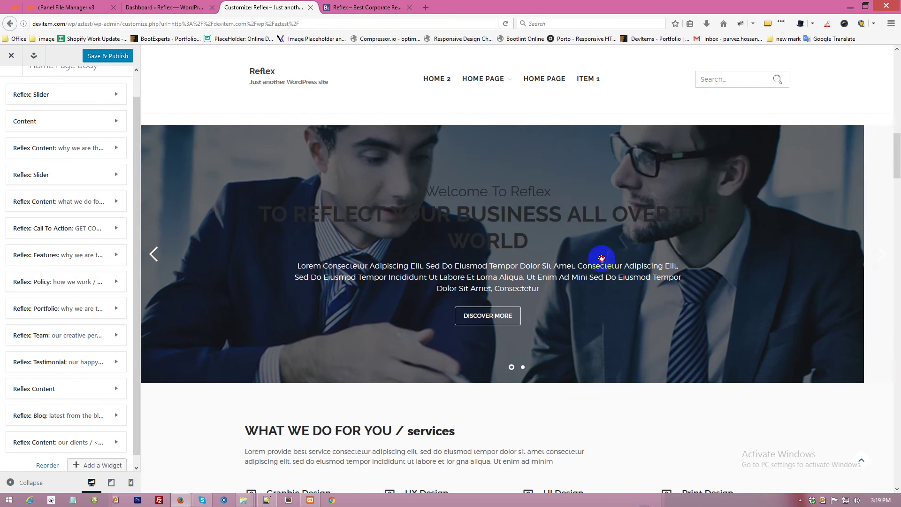
drag(736, 271, 258, 253)
drag(434, 250, 598, 276)
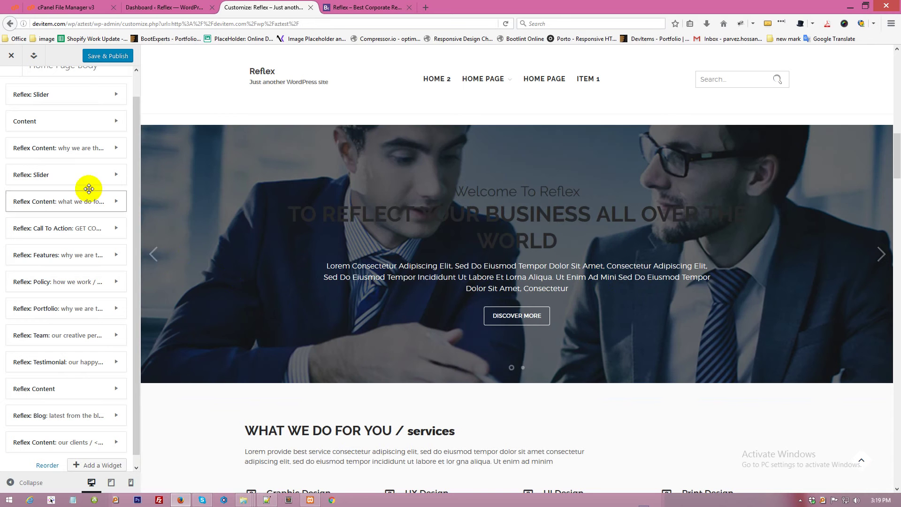
click(78, 174)
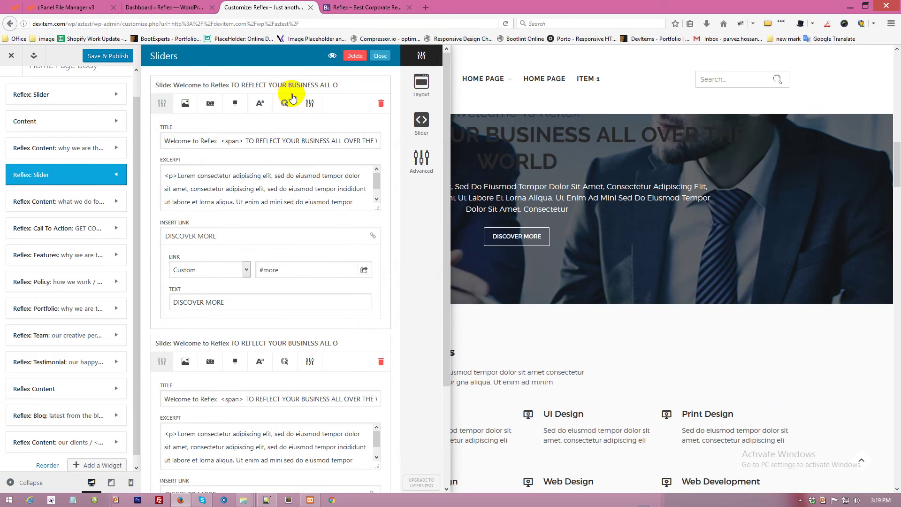
click(260, 104)
click(273, 169)
click(276, 188)
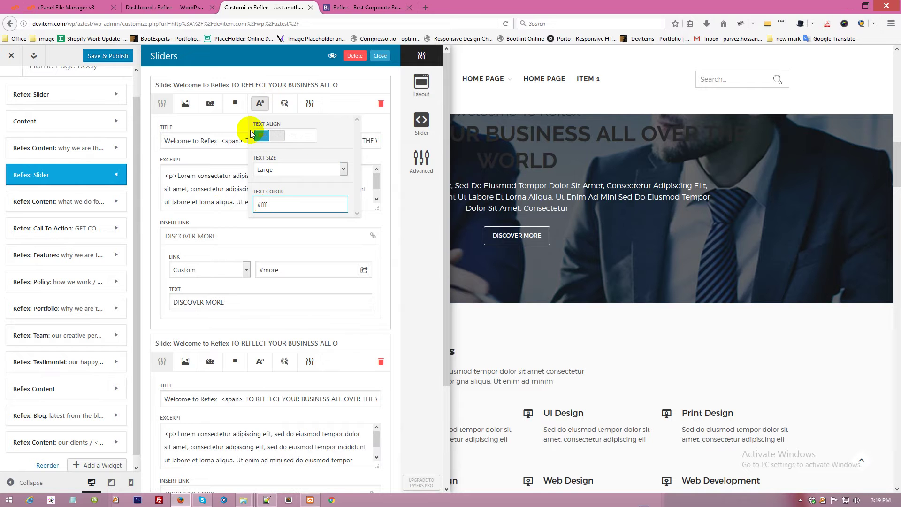
click(87, 173)
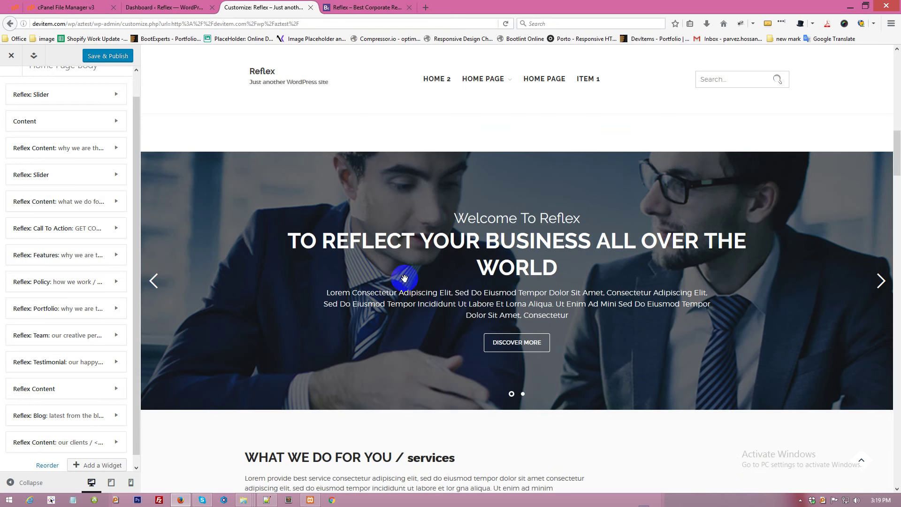
Add a third slide to the same Reflex: Slider widget, close its settings and swipe through the slider preview.
click(59, 172)
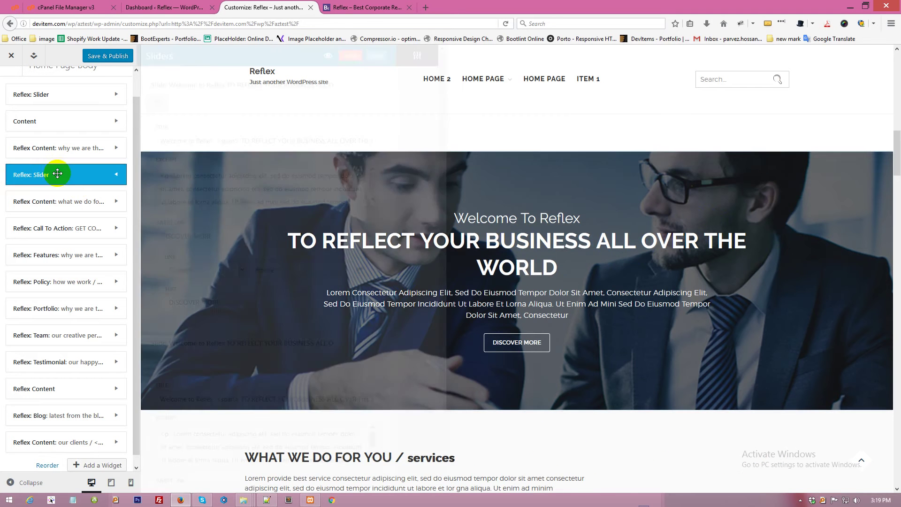
scroll(328, 319, down, 3)
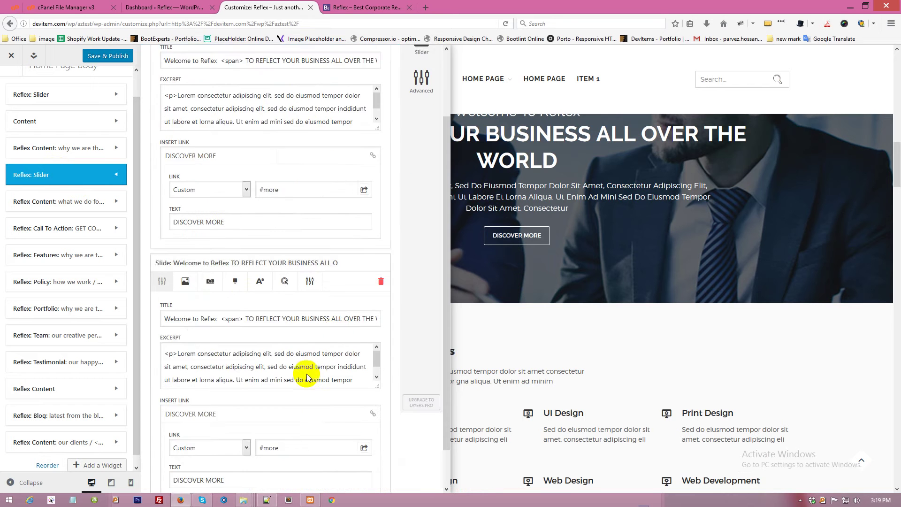
scroll(291, 218, up, 3)
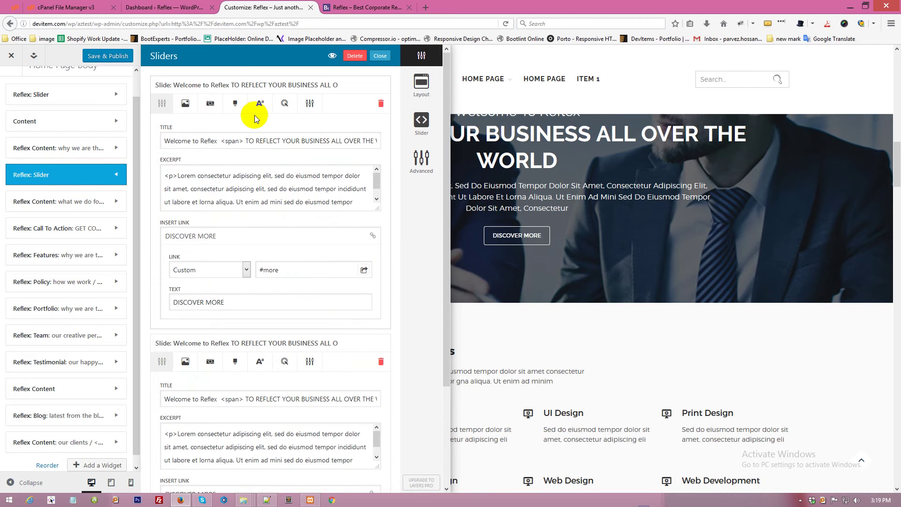
click(241, 85)
click(375, 136)
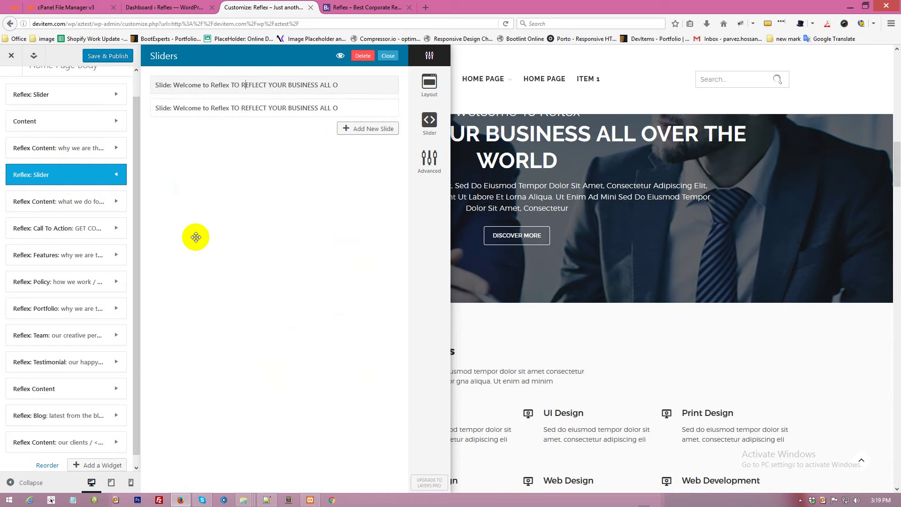
click(72, 176)
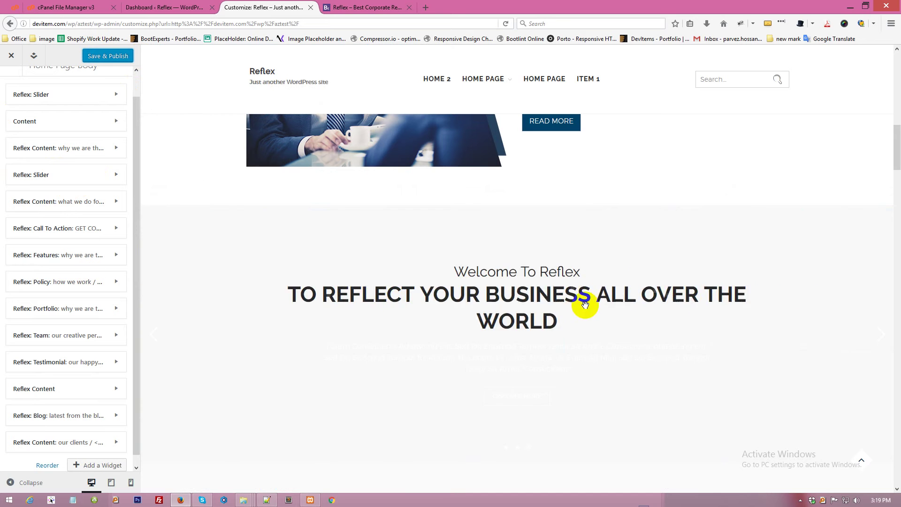
drag(585, 304, 258, 288)
drag(520, 288, 121, 258)
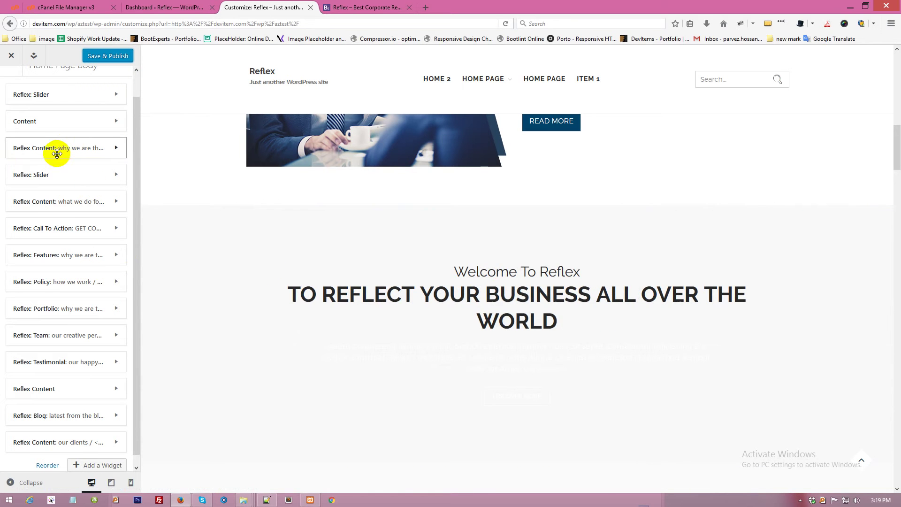
Set the third slide's background image to slide2.jpg from the media library.
click(15, 174)
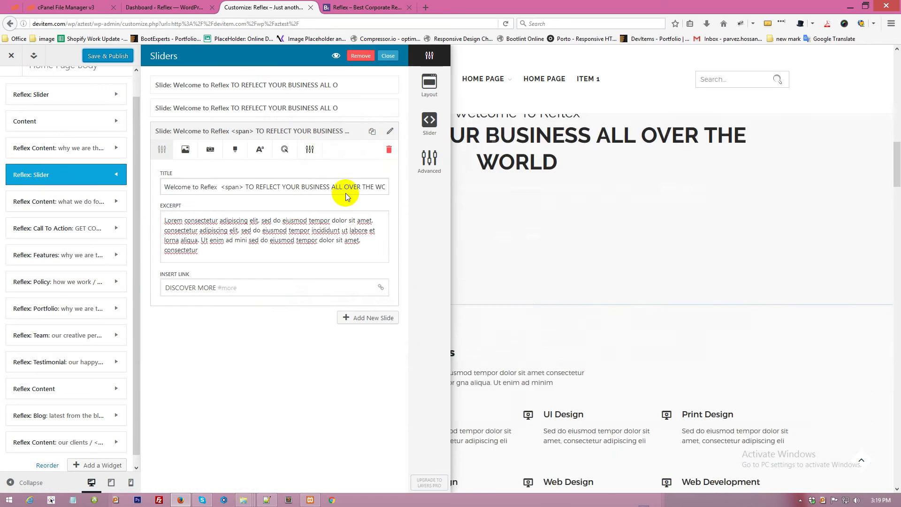
click(254, 289)
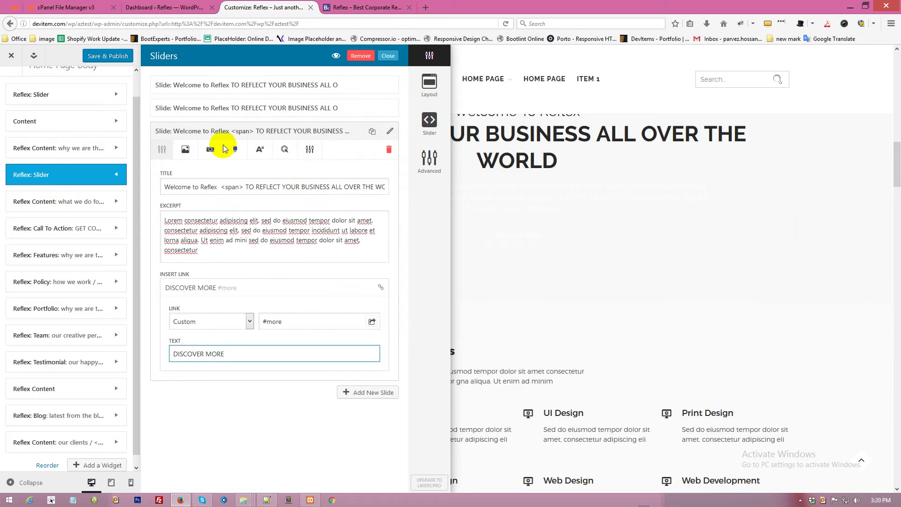
click(185, 150)
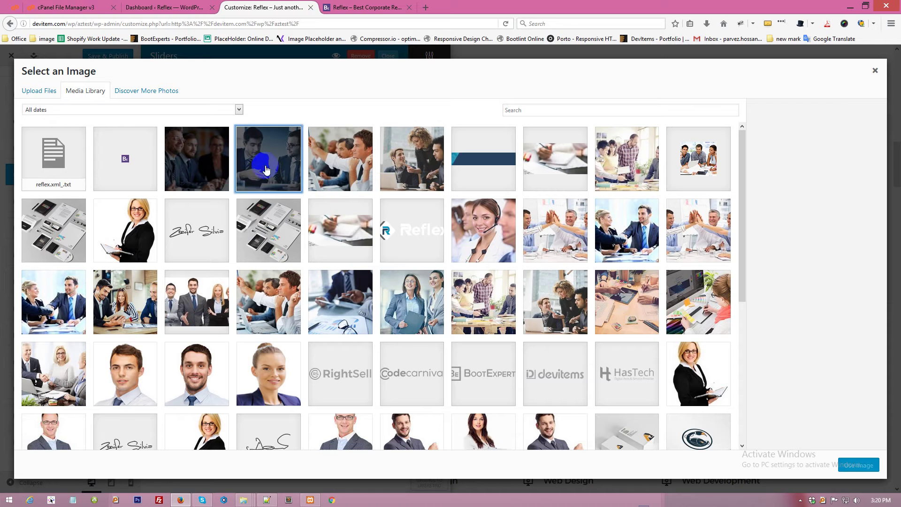
click(267, 170)
click(208, 162)
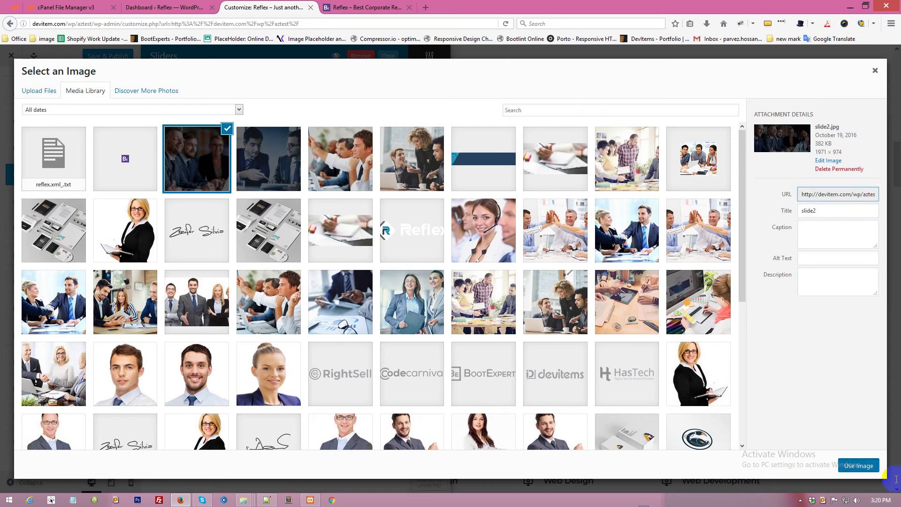
click(844, 466)
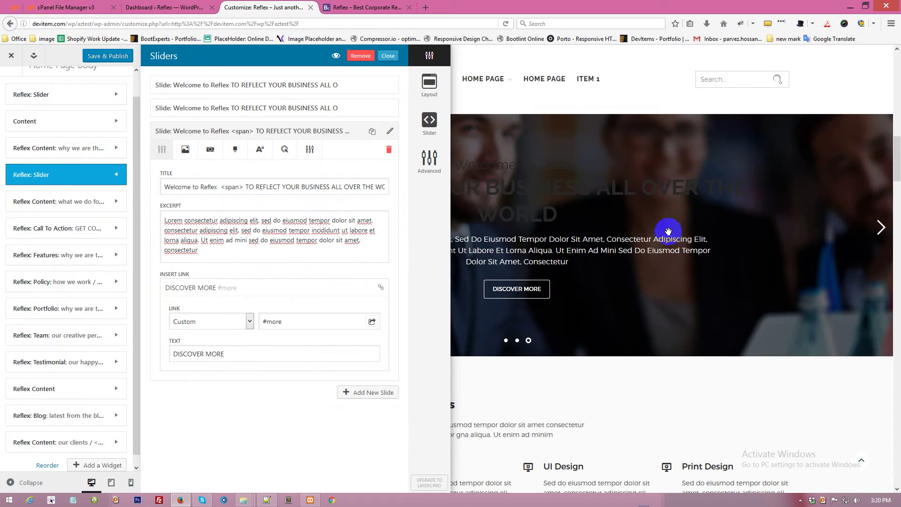
Set the third slide's text color to white (#ffffff) and close the slider's settings.
click(259, 150)
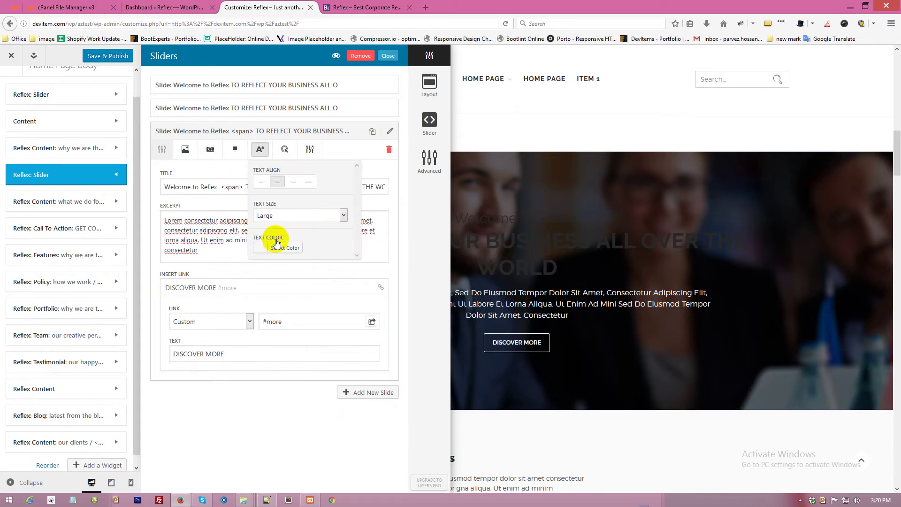
click(263, 247)
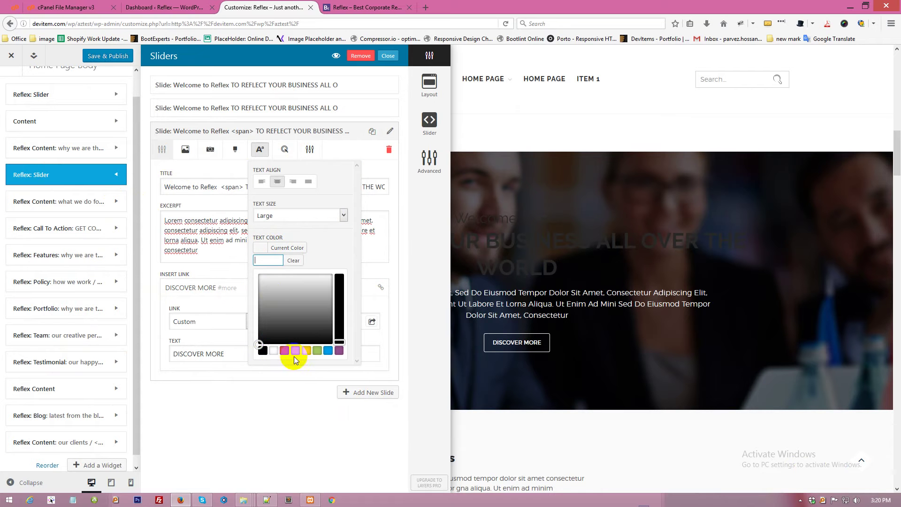
click(310, 355)
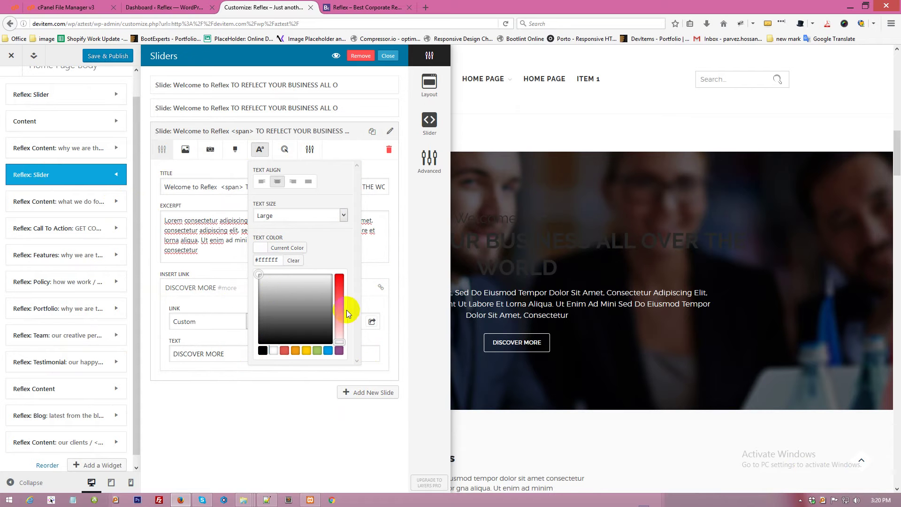
click(95, 176)
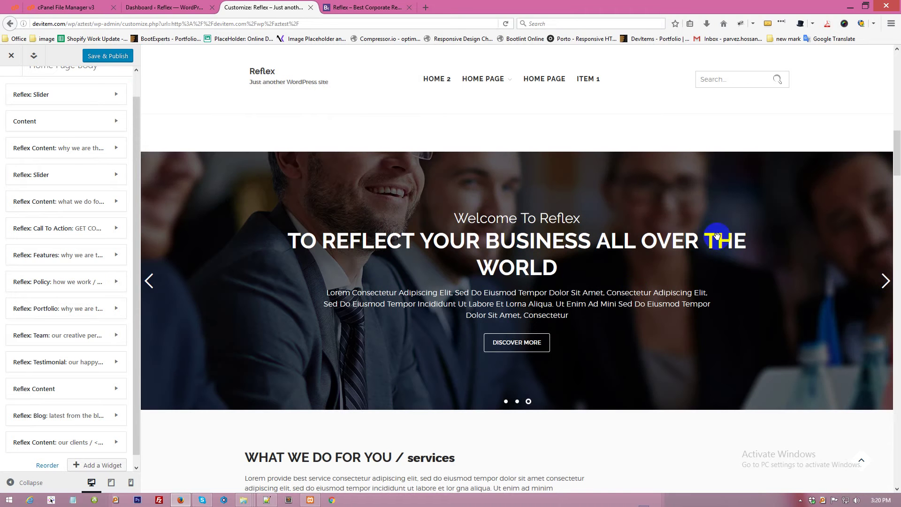
Save and publish the home page changes.
scroll(548, 265, up, 1)
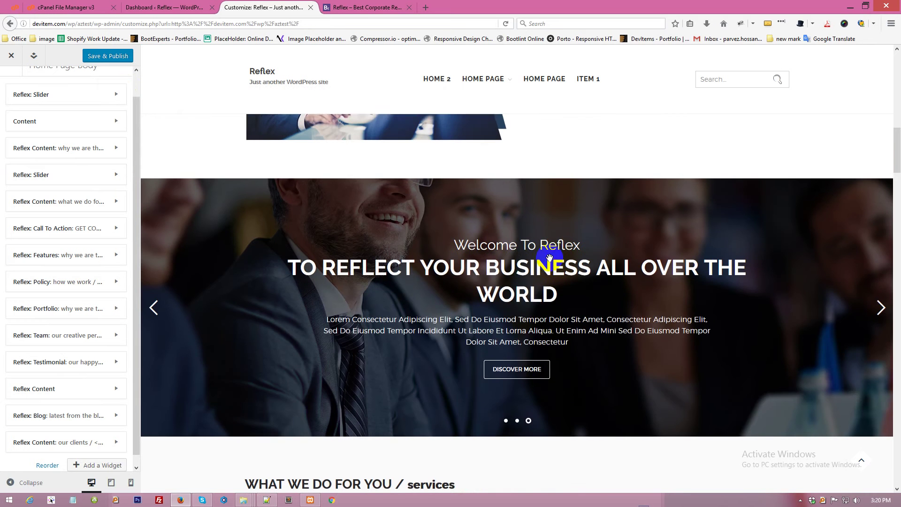
scroll(549, 258, up, 2)
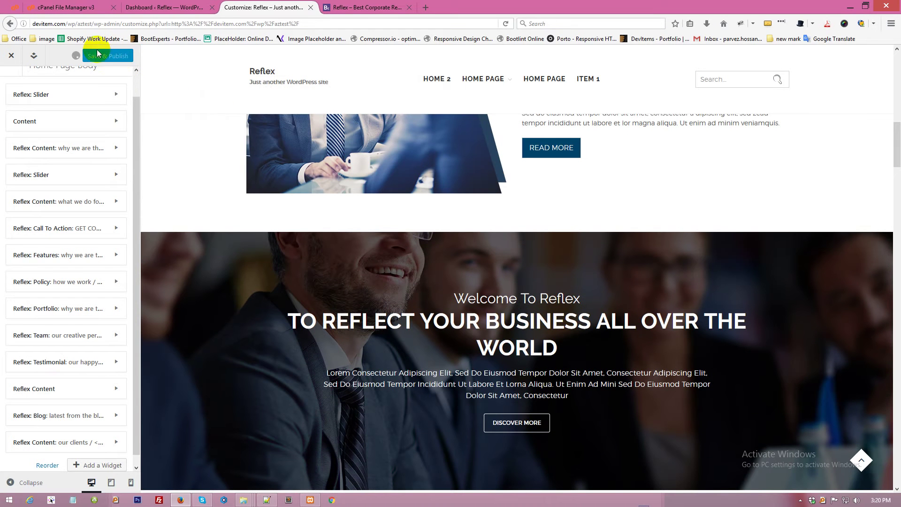
scroll(600, 282, down, 3)
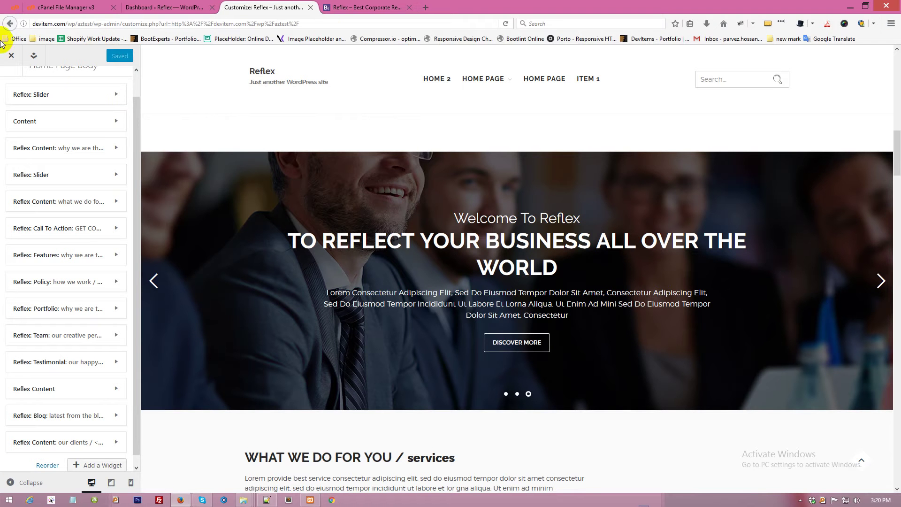
Open the live site in a new browser tab and check the slides of the slider above "what we do for you".
click(34, 75)
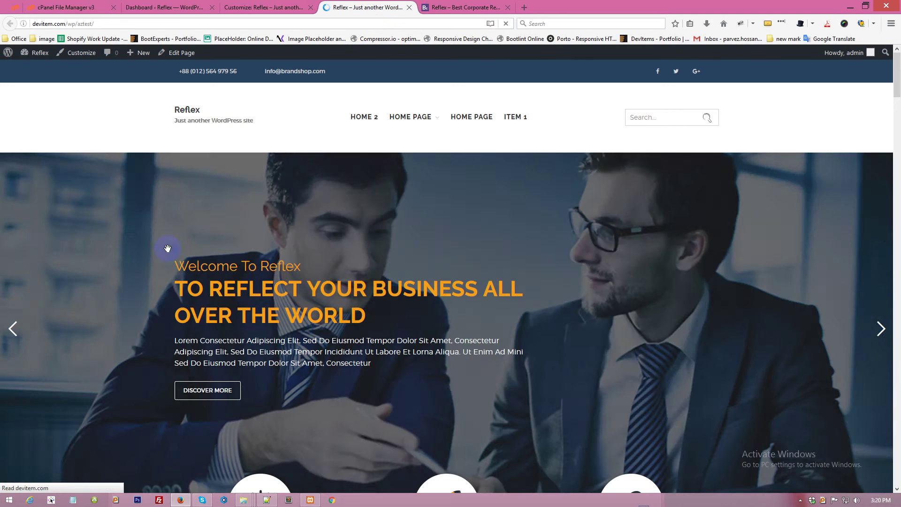
scroll(528, 288, down, 10)
scroll(544, 288, down, 5)
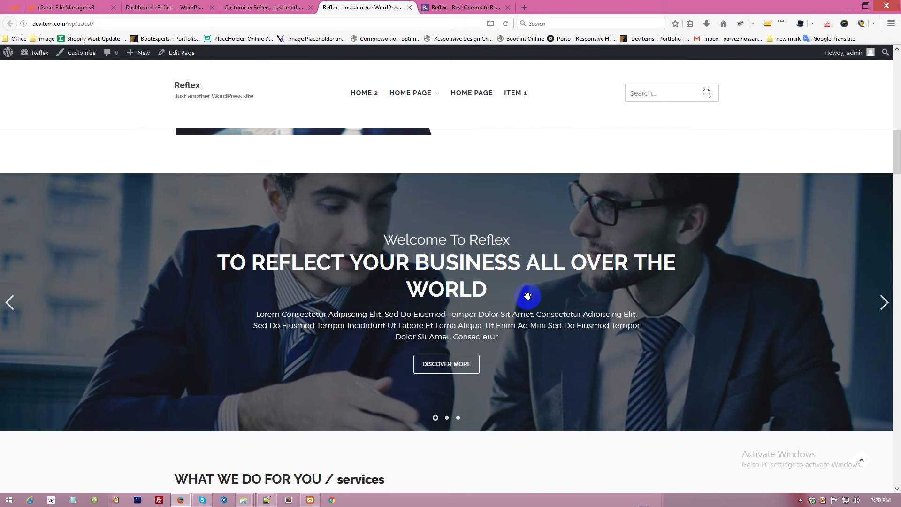
drag(219, 279, 677, 247)
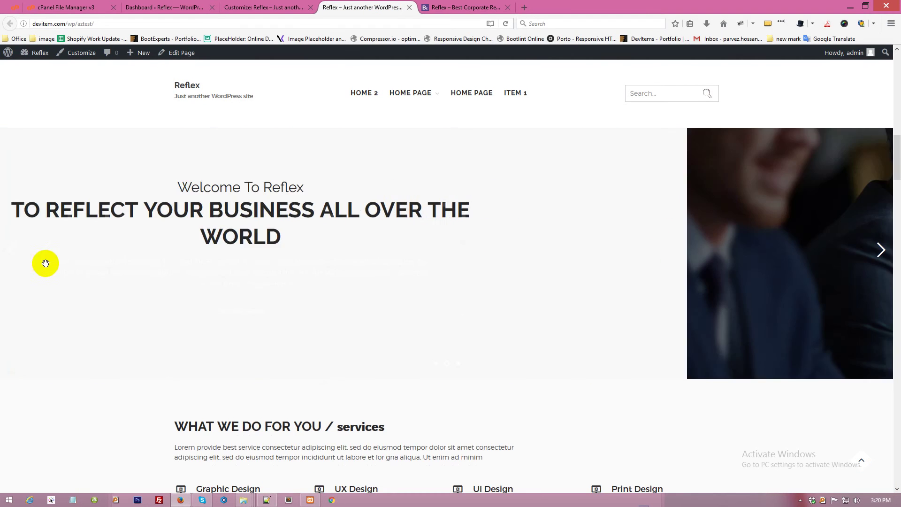
scroll(510, 255, down, 1)
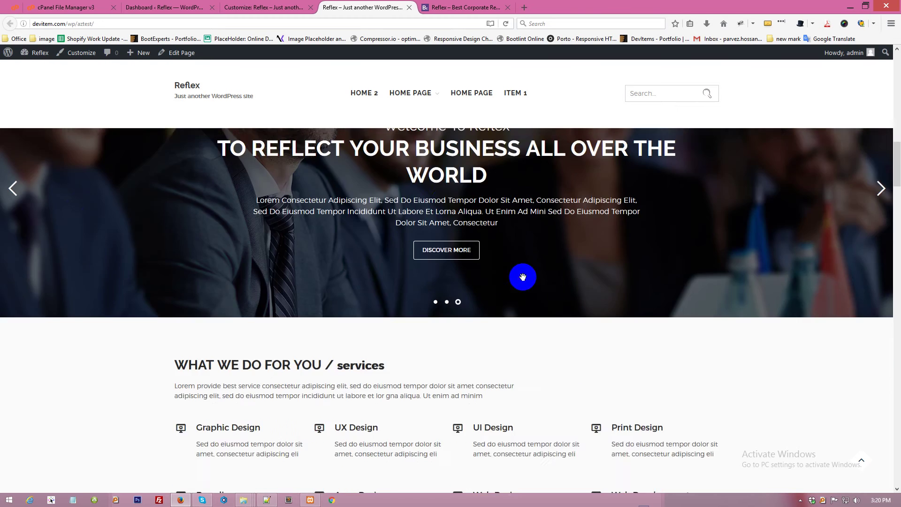
scroll(516, 282, up, 4)
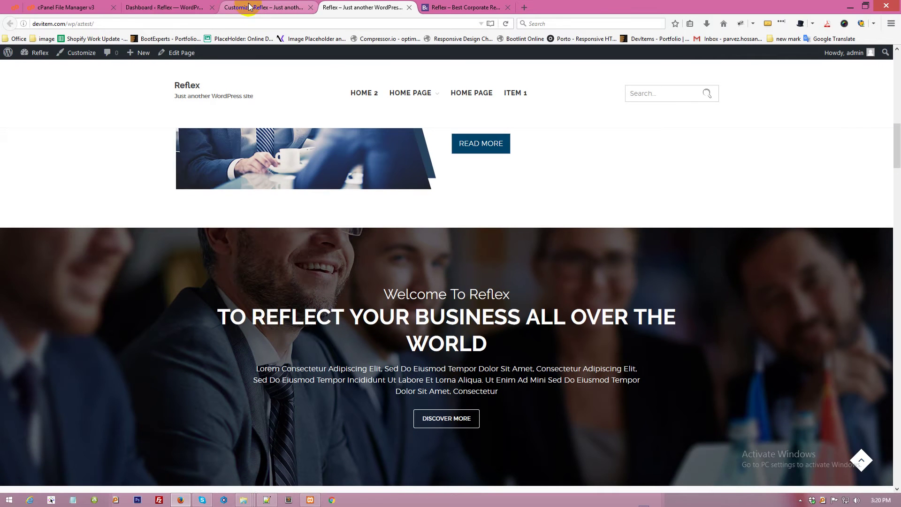
Return to the Customizer, examine the Reflex: Team widget's category options and close its settings to view the team section.
click(249, 6)
scroll(79, 257, down, 1)
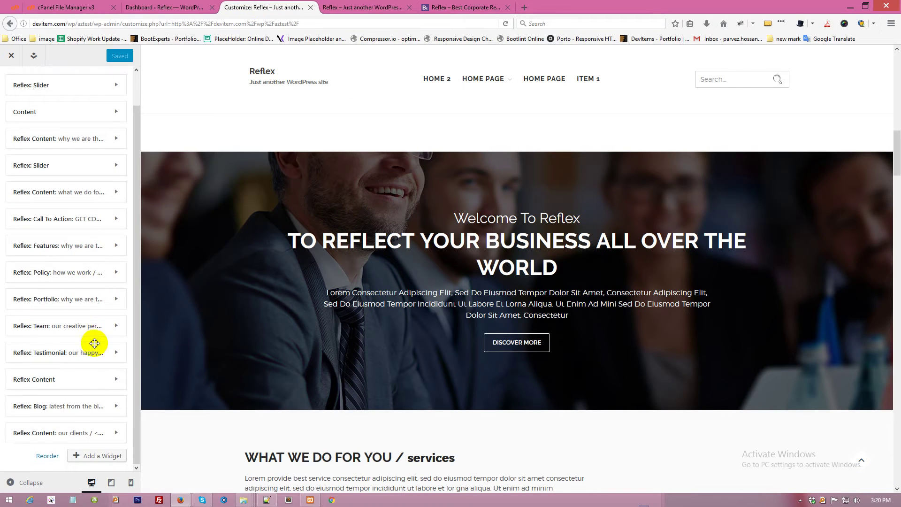
scroll(91, 423, up, 1)
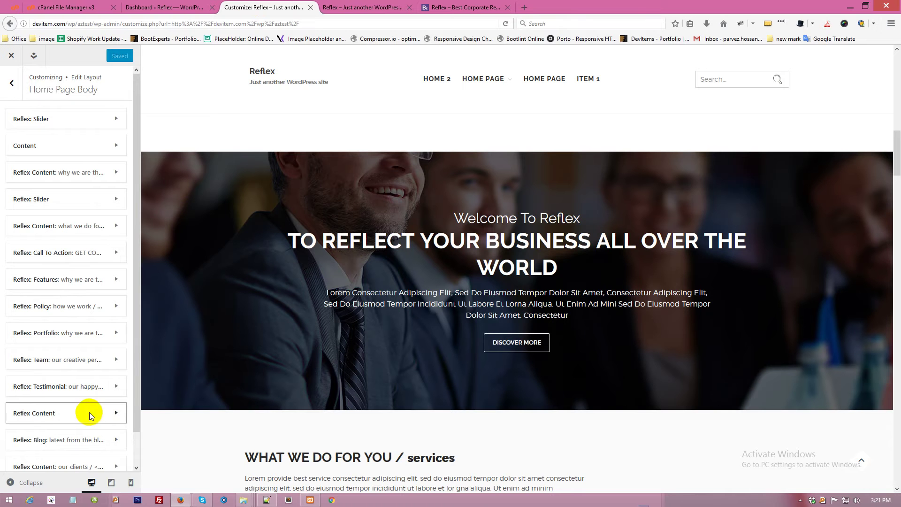
scroll(80, 388, down, 1)
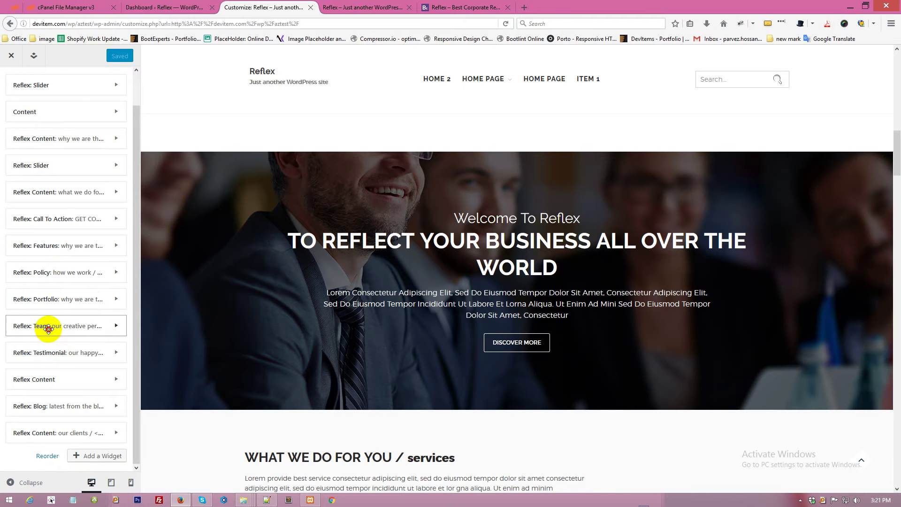
click(48, 328)
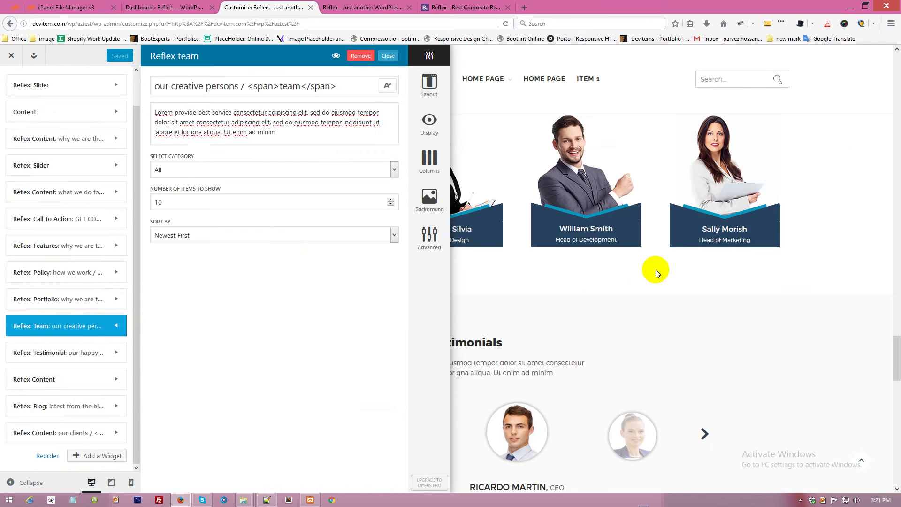
scroll(612, 249, up, 3)
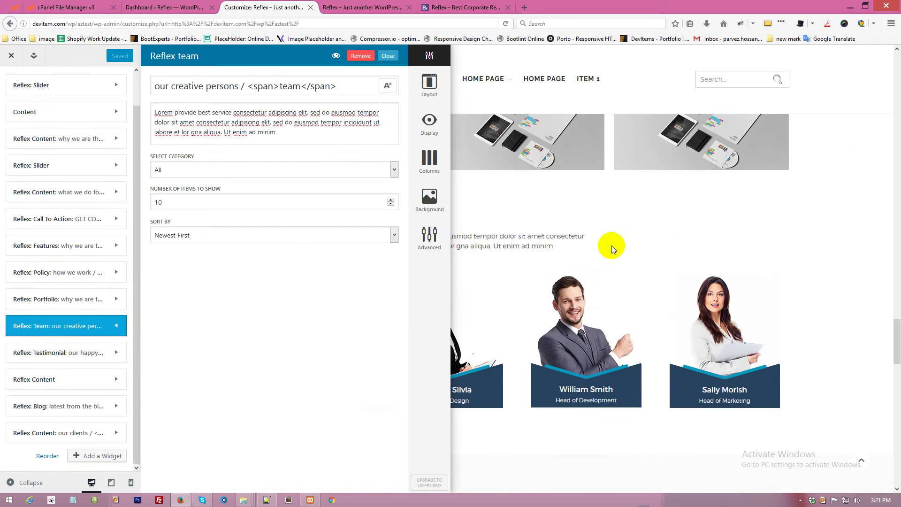
click(223, 169)
click(223, 169)
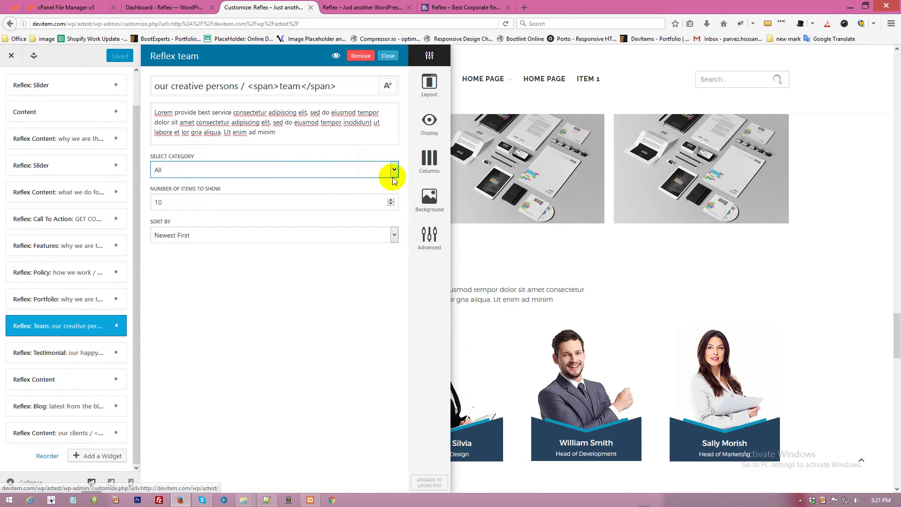
click(91, 325)
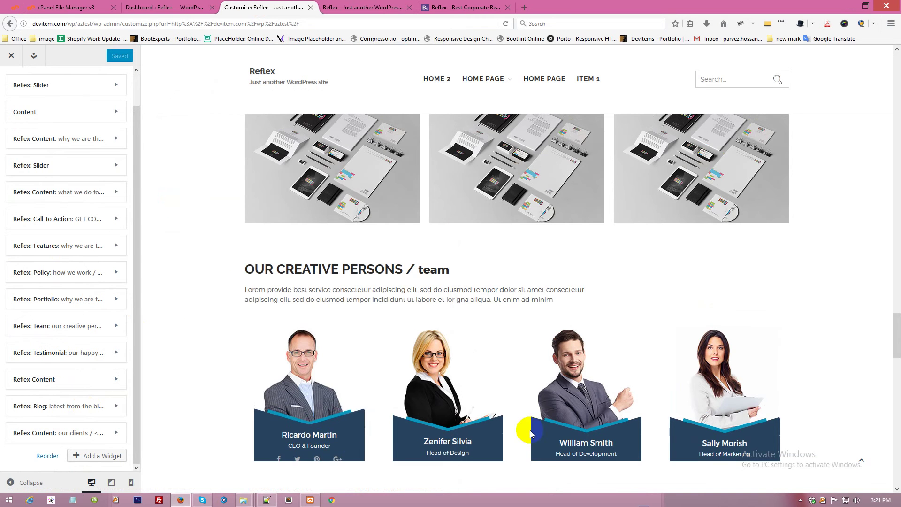
Review the team section in the preview, view the list of team entries in the dashboard and return to the Customizer.
scroll(539, 410, down, 8)
scroll(470, 408, up, 5)
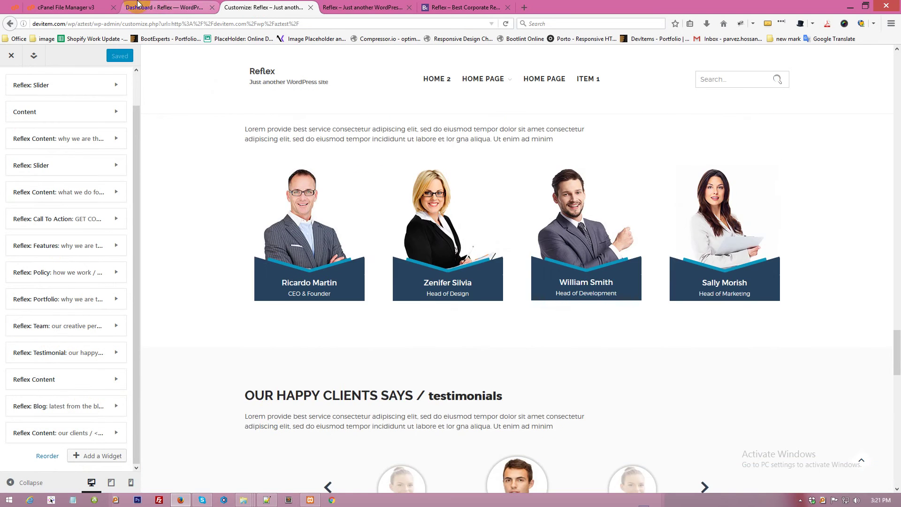
click(164, 7)
click(26, 271)
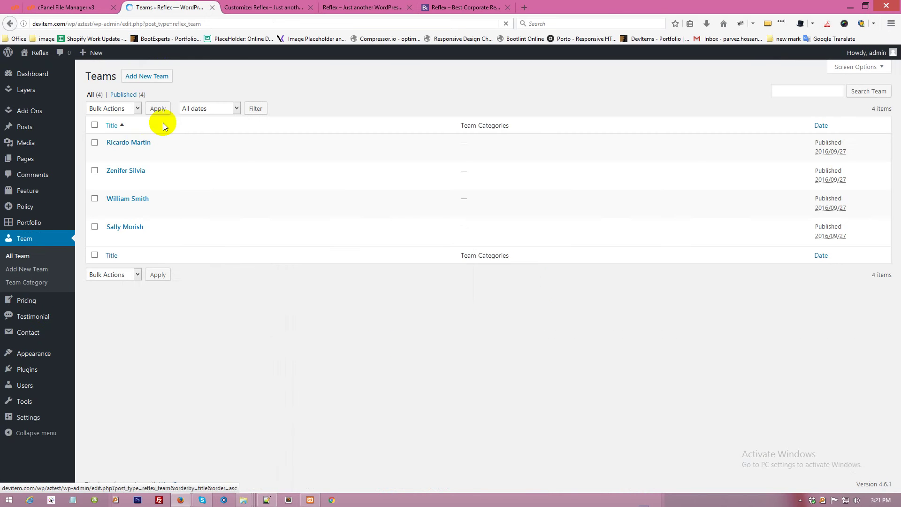
click(287, 3)
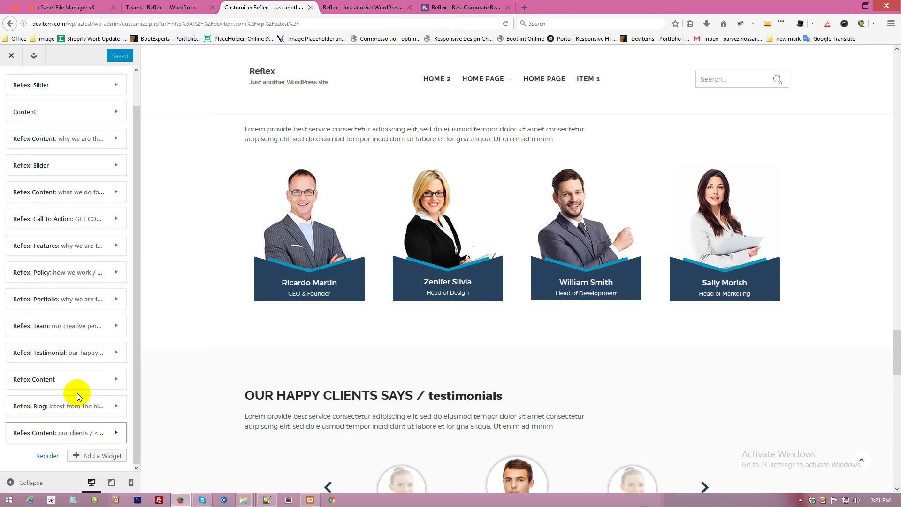
Examine the portfolio items of the "why we are the best / features" section in the Customizer preview.
click(62, 299)
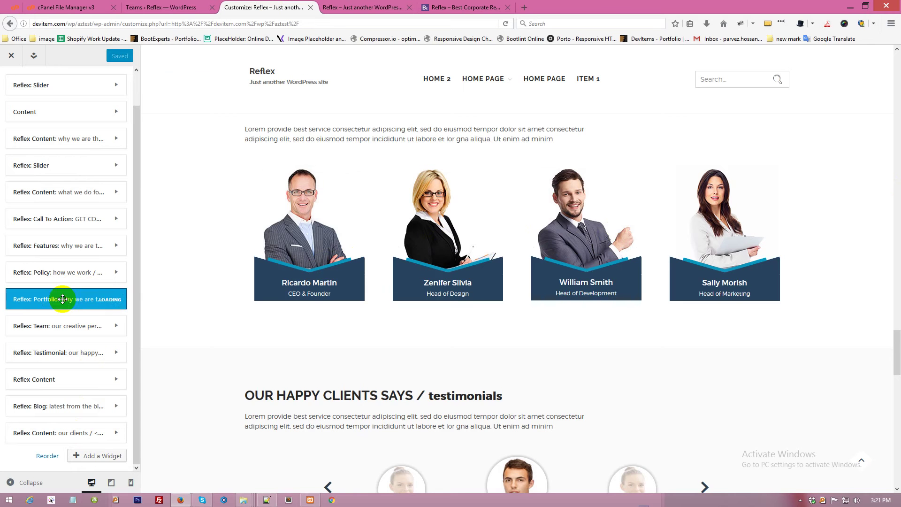
click(54, 300)
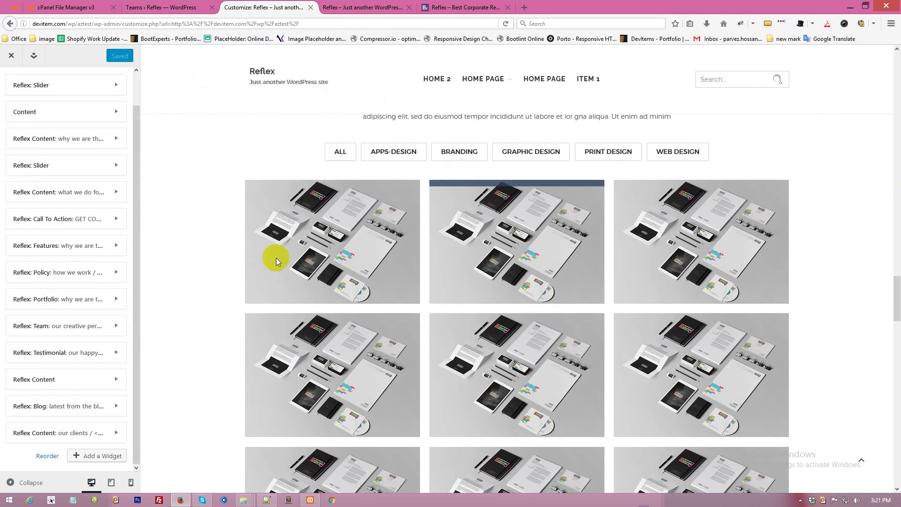
scroll(704, 291, down, 5)
scroll(610, 310, down, 2)
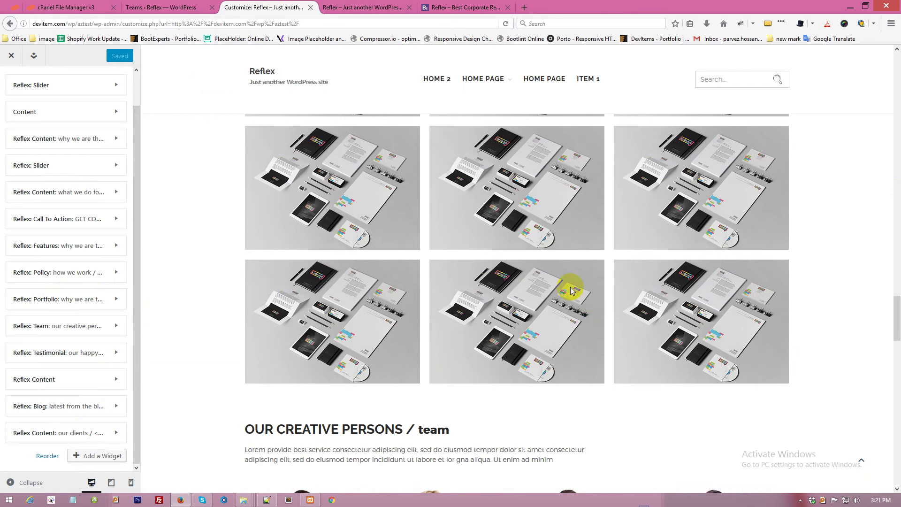
scroll(352, 197, up, 2)
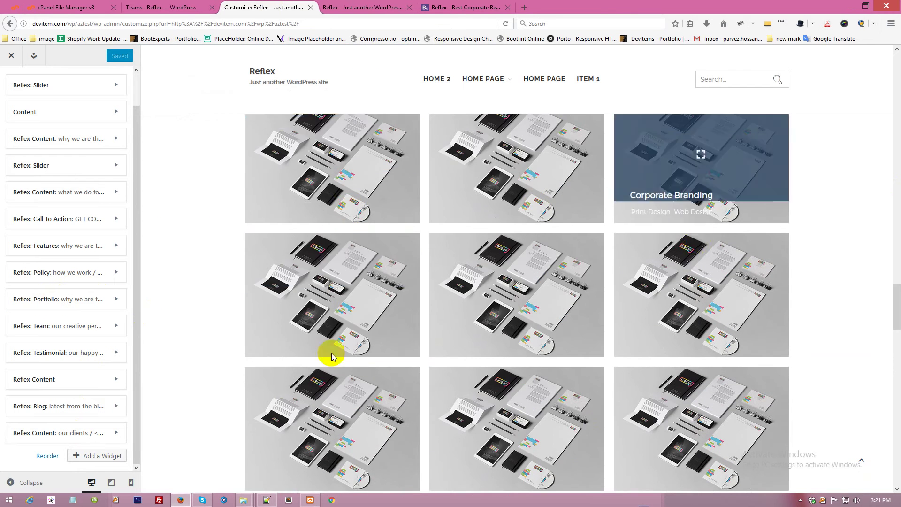
scroll(586, 368, down, 2)
scroll(435, 362, up, 4)
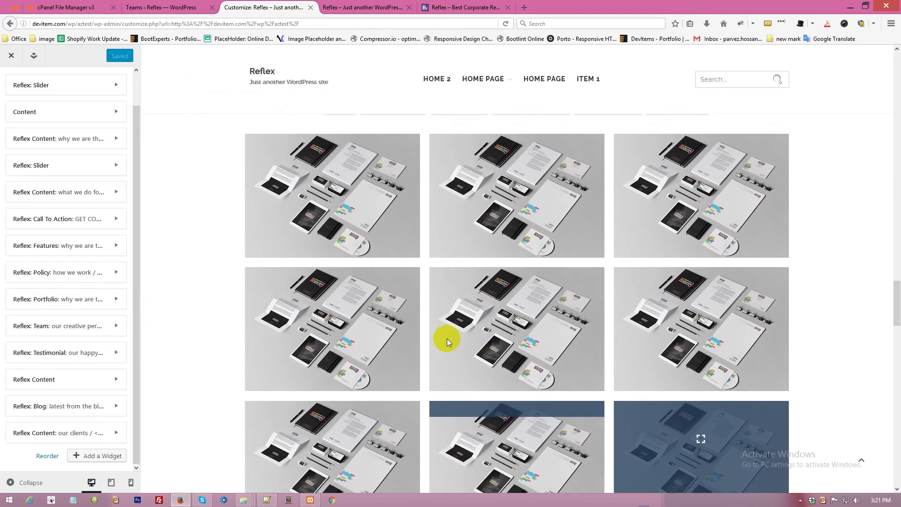
Keep the Reflex: Portfolio widget's category at All, set its number of items to show to 12 and close its settings.
click(61, 299)
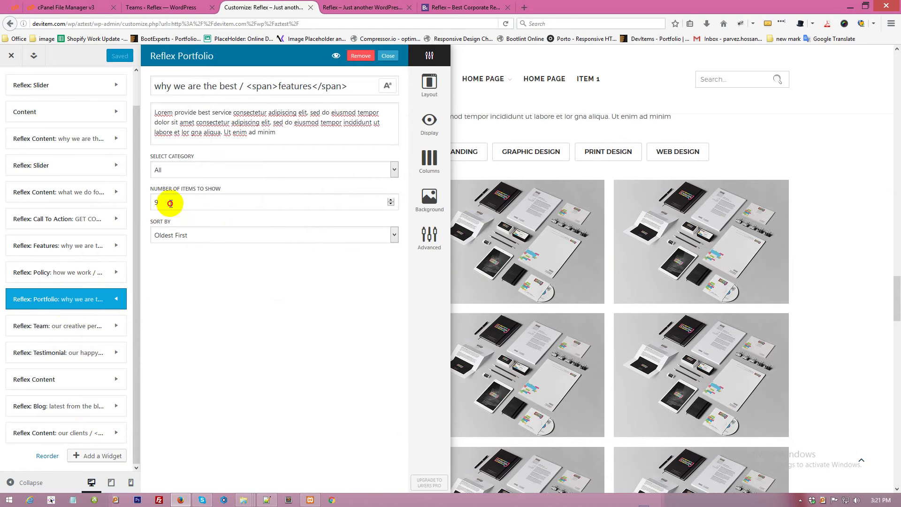
click(185, 202)
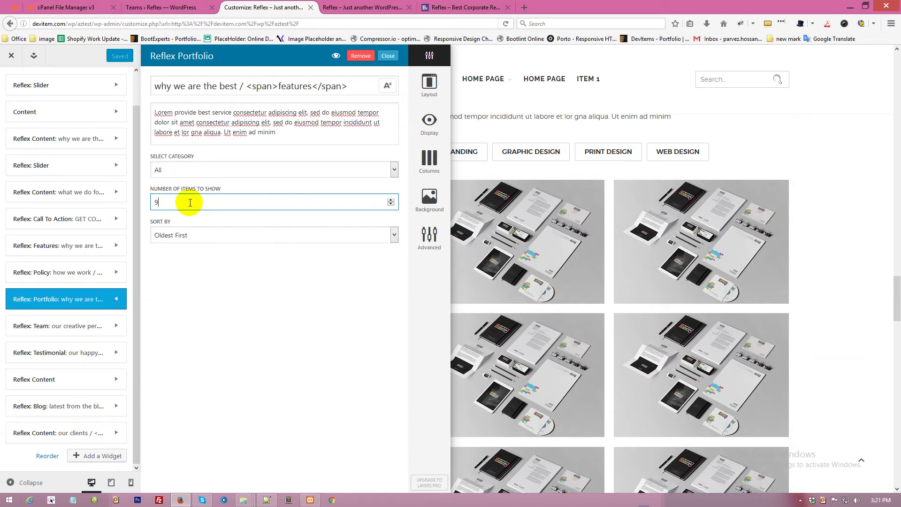
click(197, 171)
click(199, 186)
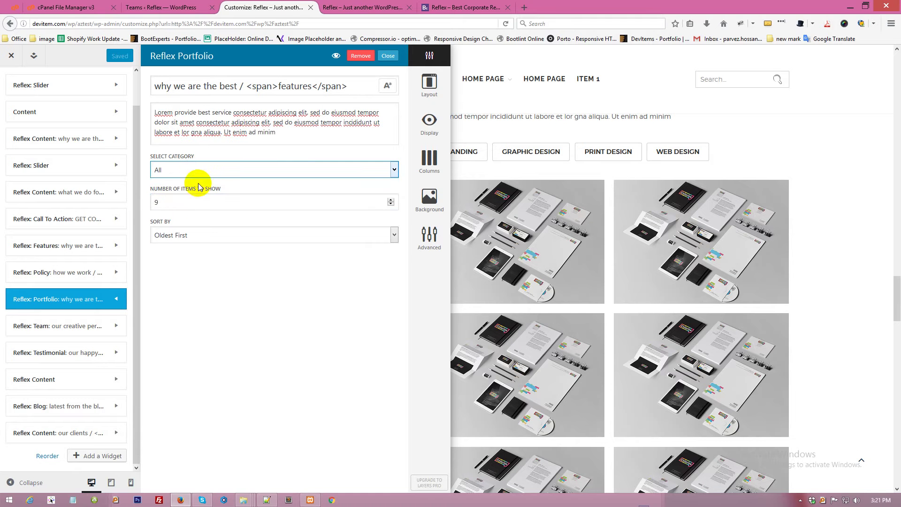
double_click(157, 200)
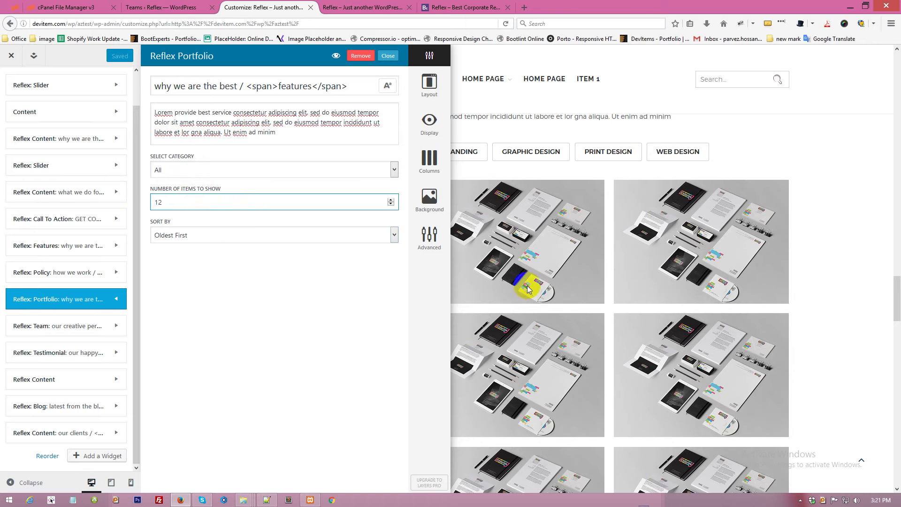
click(89, 298)
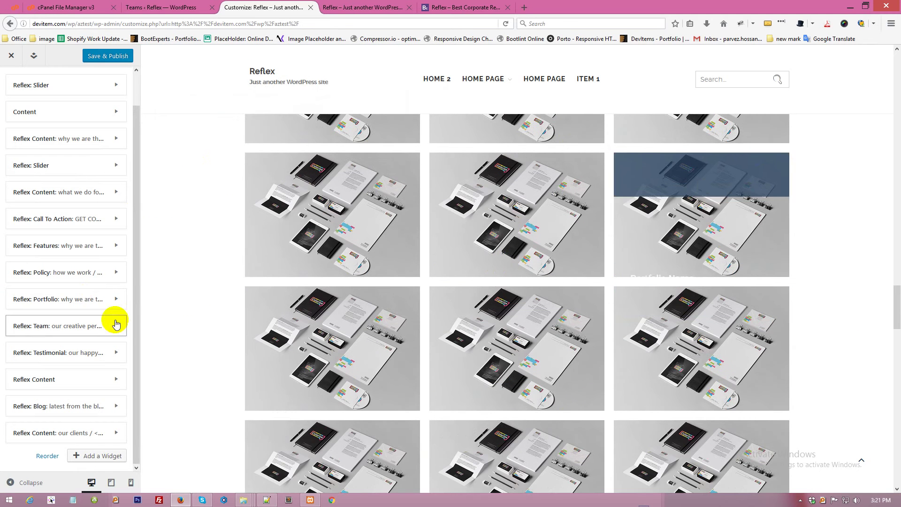
Set the Portfolio widget's background color to grey (#b5b5b5) and close its settings to check the section.
click(89, 298)
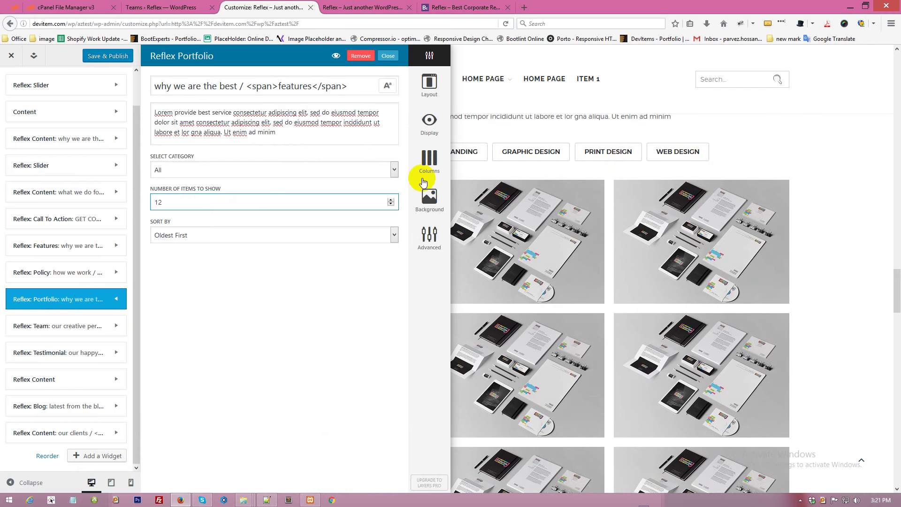
click(428, 237)
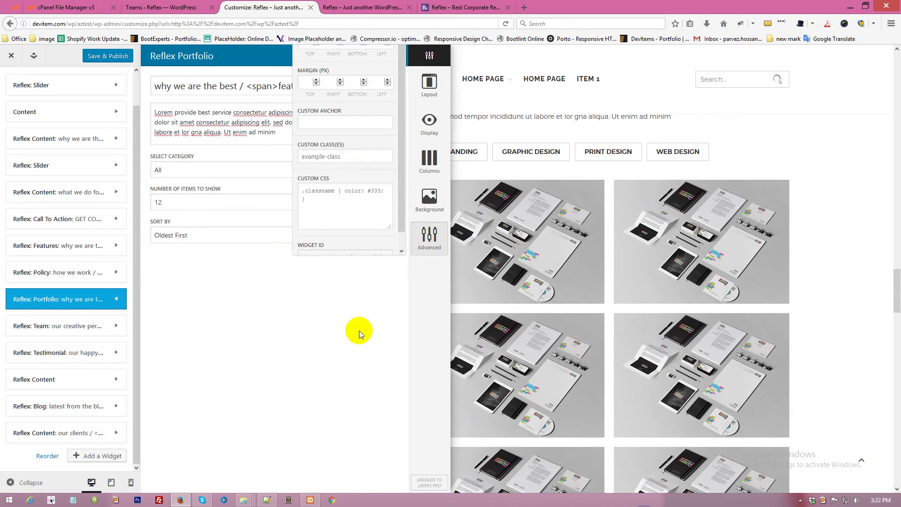
click(434, 348)
click(423, 212)
click(309, 206)
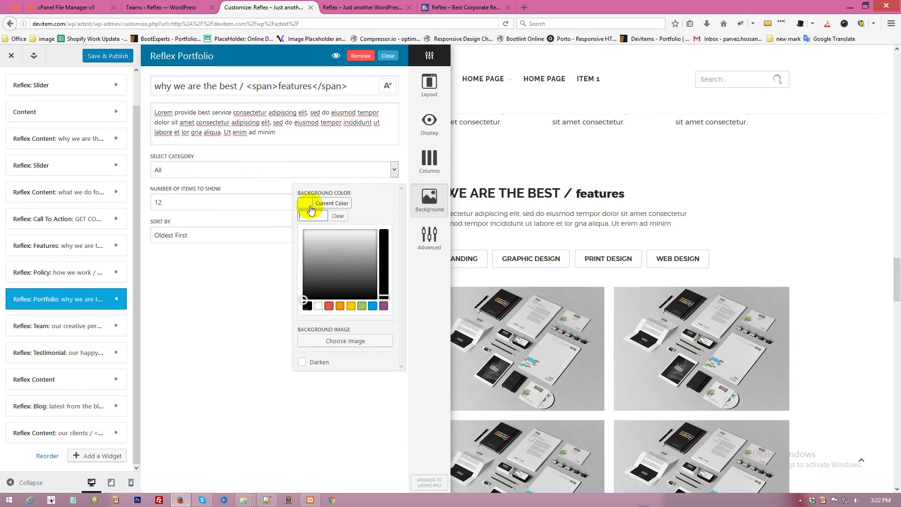
click(322, 252)
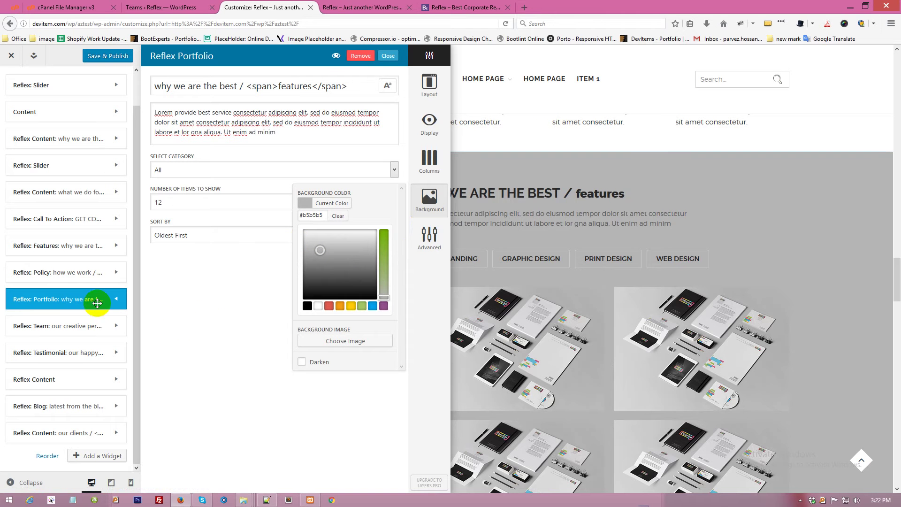
click(87, 299)
scroll(668, 302, down, 5)
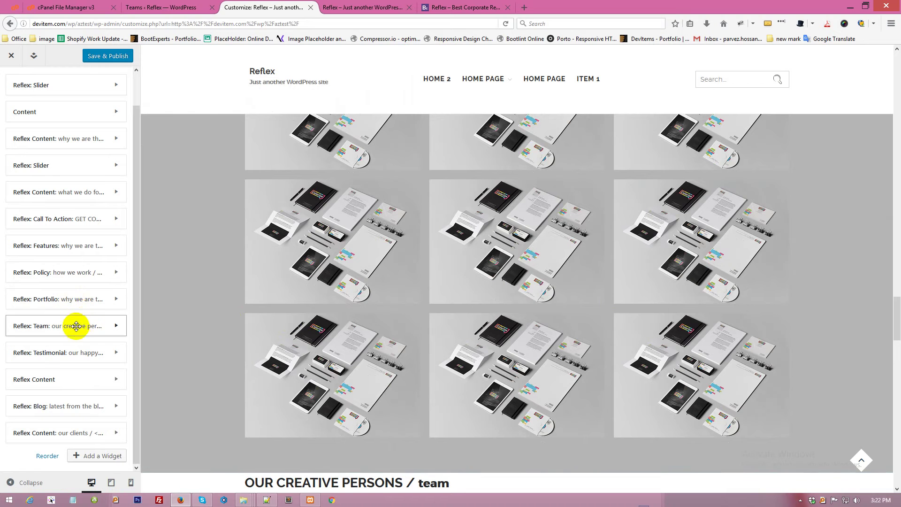
Set the Portfolio widget to 2 Columns, close its settings and check the portfolio grid in the preview.
click(87, 299)
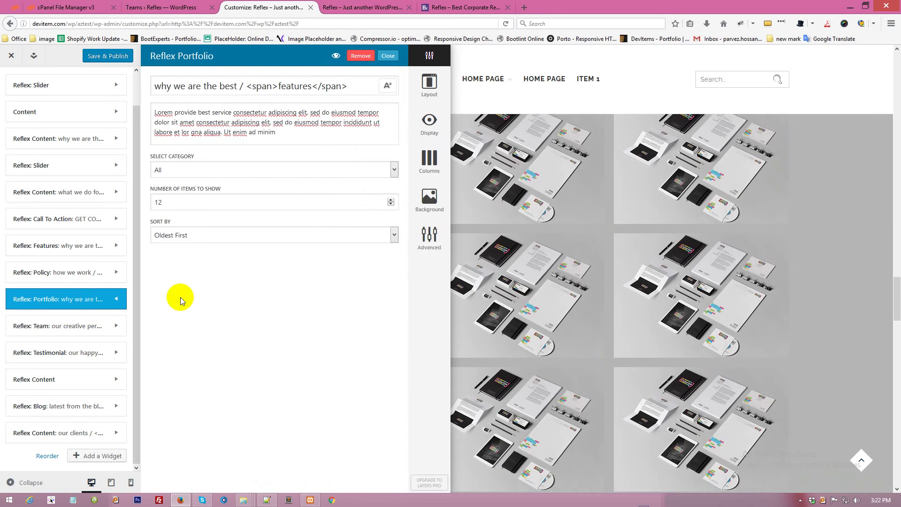
click(432, 171)
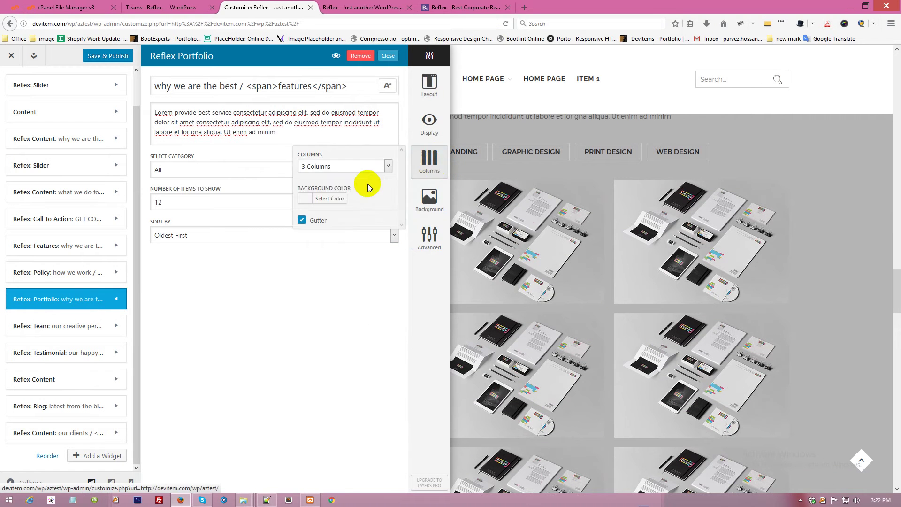
click(335, 168)
click(317, 187)
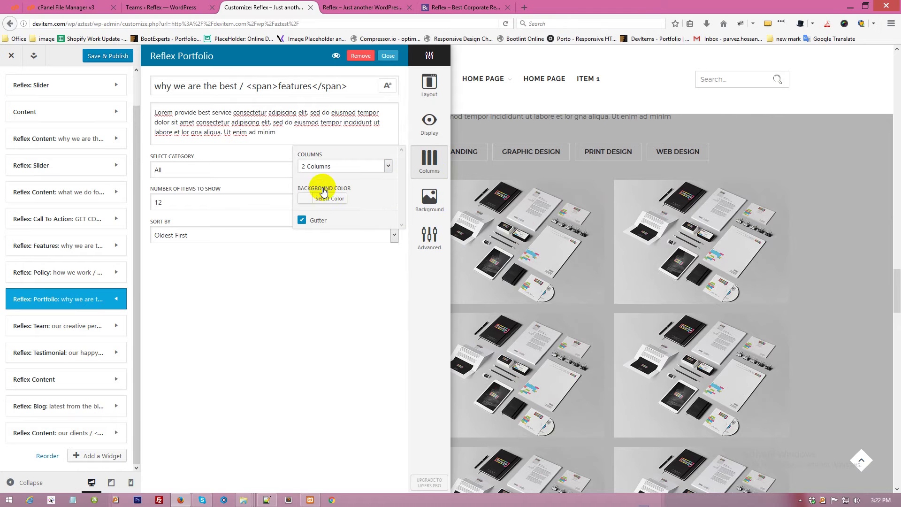
click(90, 296)
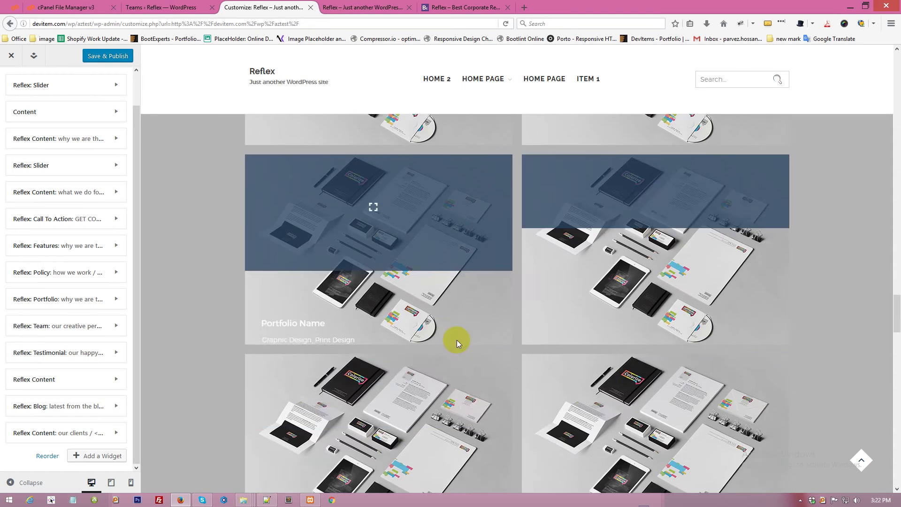
scroll(423, 336, up, 5)
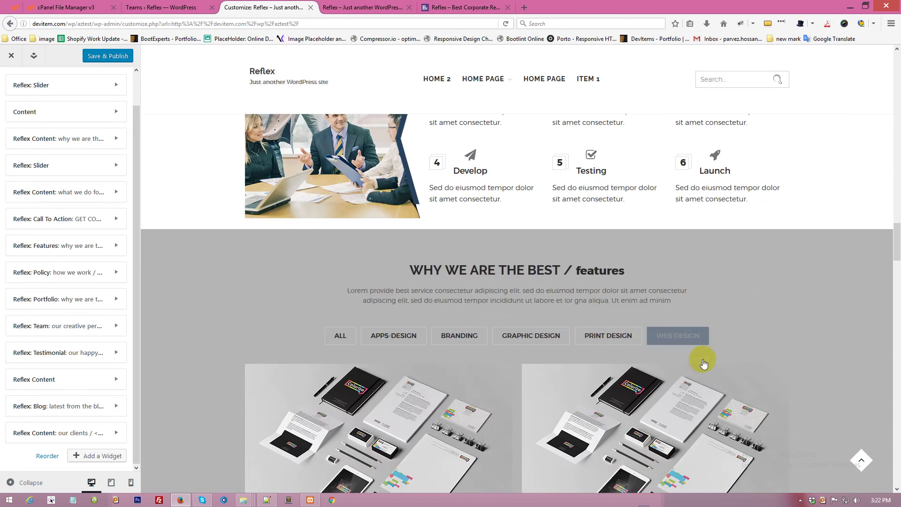
scroll(490, 336, down, 8)
scroll(598, 386, down, 5)
scroll(510, 336, up, 5)
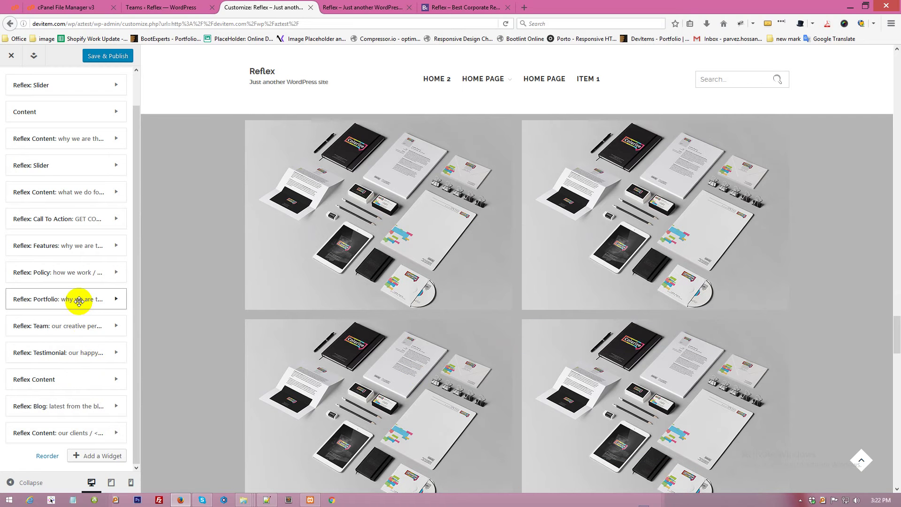
Save and publish the portfolio changes and reload the live home page.
click(100, 55)
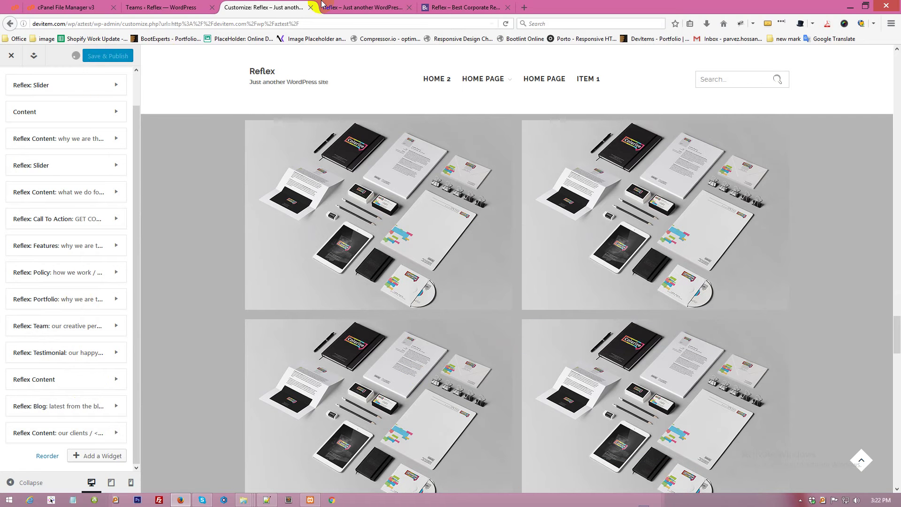
click(337, 5)
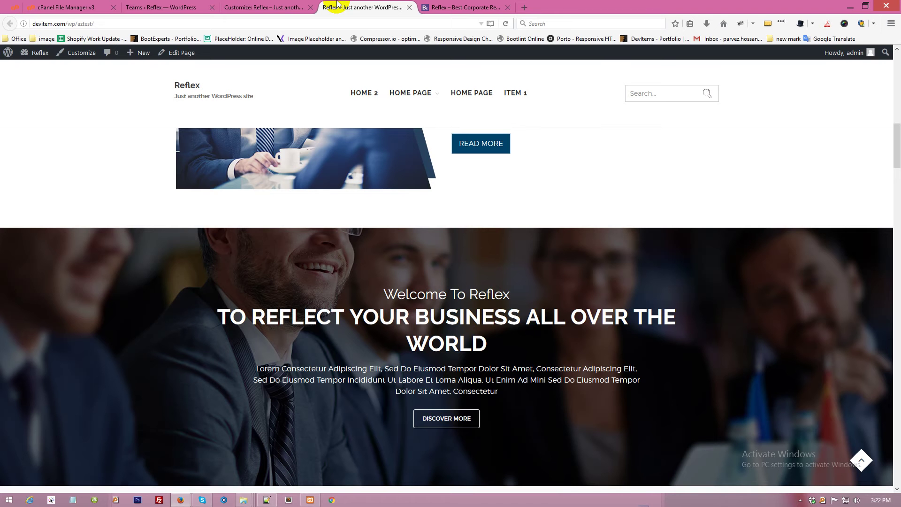
click(507, 24)
Examine the live home page down through the portfolio section to check its columns, background and number of items.
scroll(731, 182, up, 15)
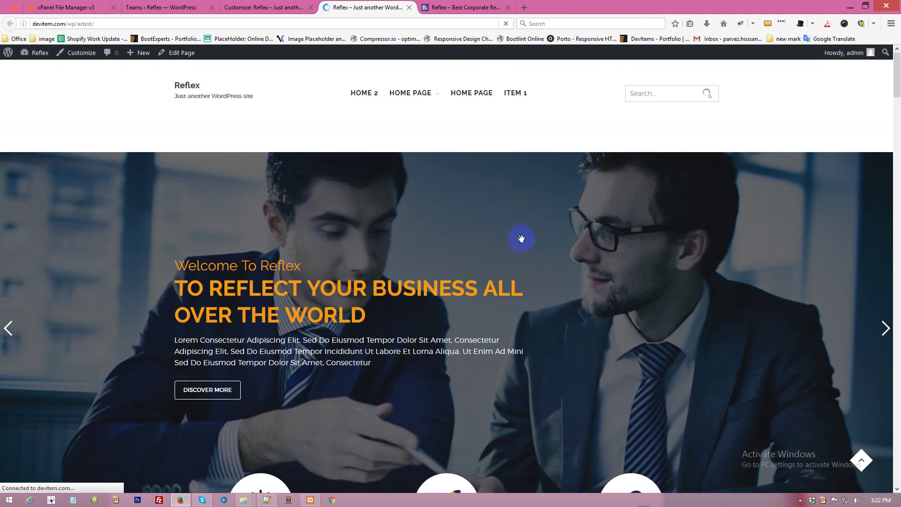
scroll(521, 238, down, 10)
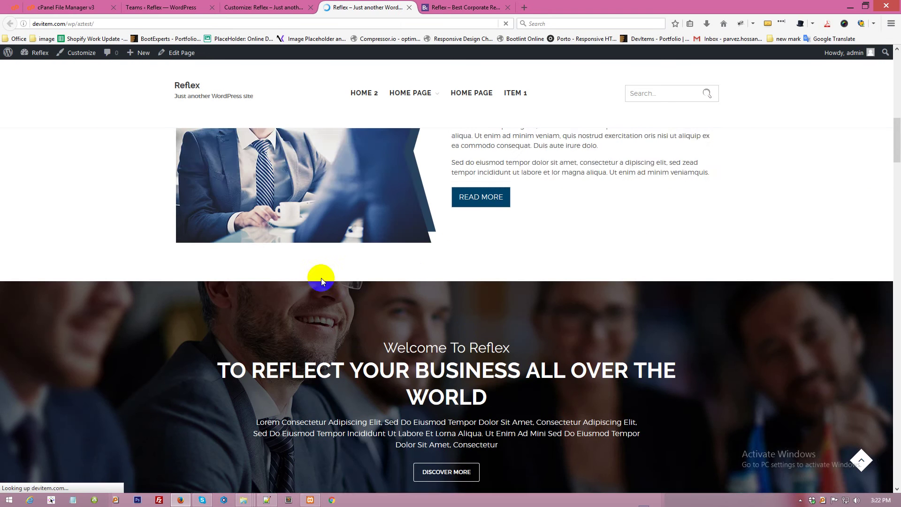
scroll(468, 266, down, 1)
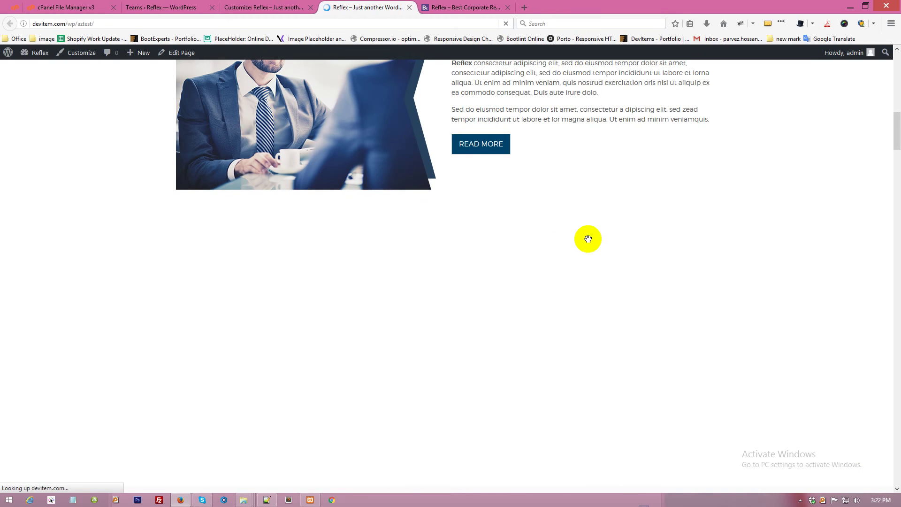
scroll(513, 303, down, 6)
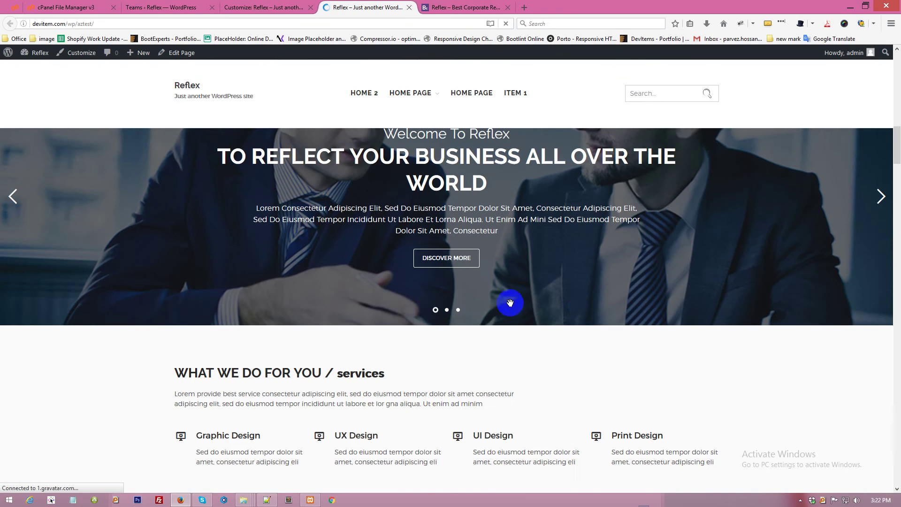
scroll(589, 310, down, 16)
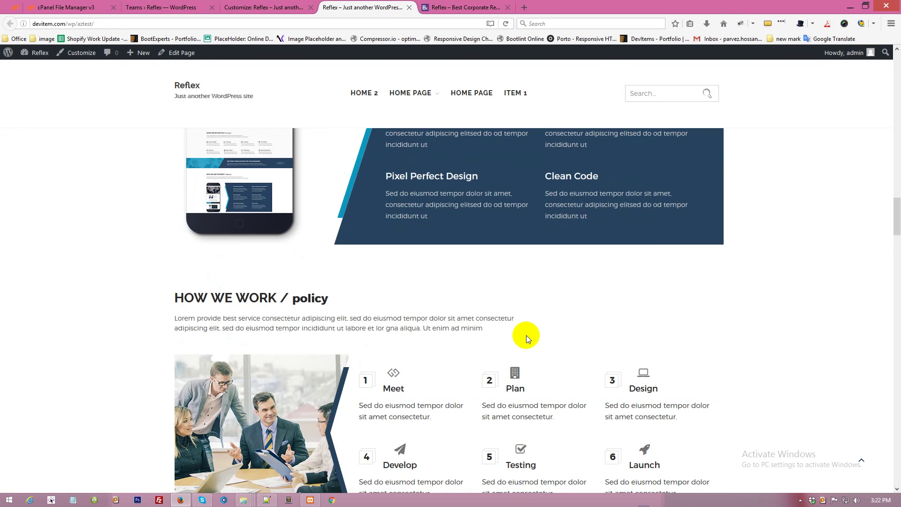
scroll(398, 341, down, 10)
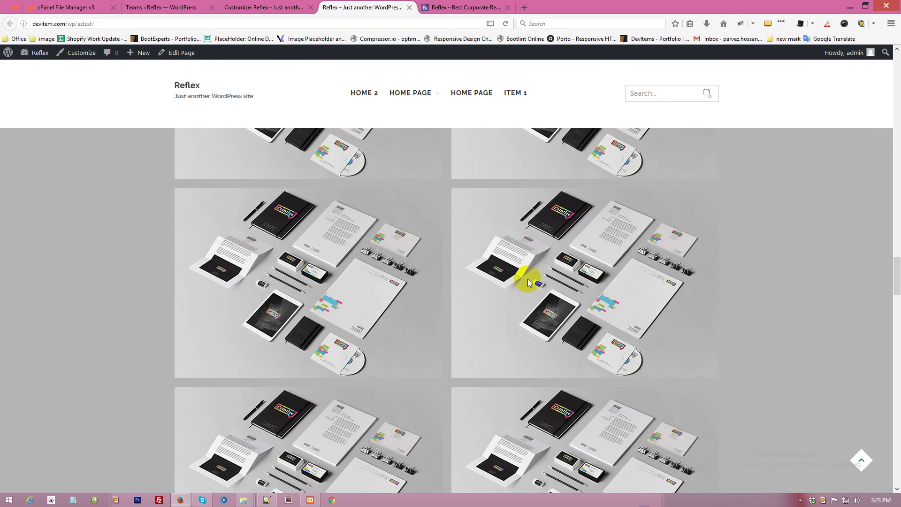
mouse_move(418, 286)
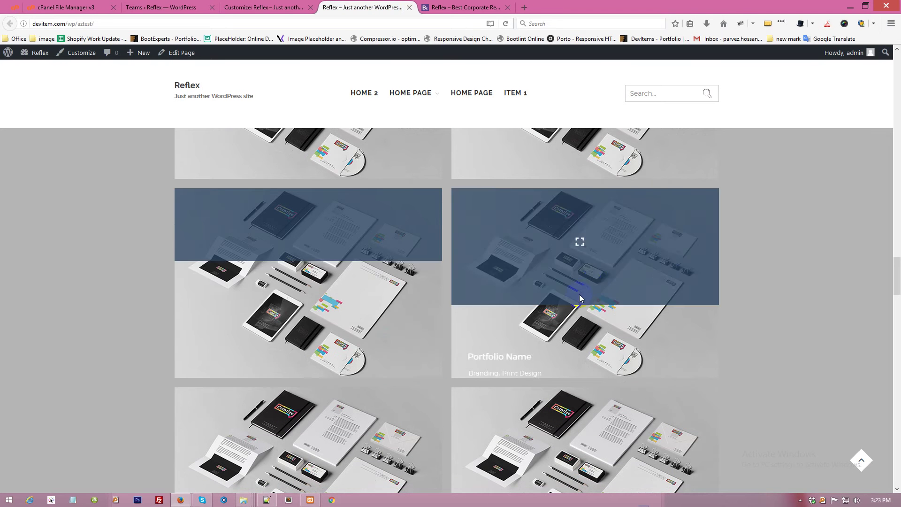
scroll(581, 302, down, 5)
scroll(452, 327, down, 3)
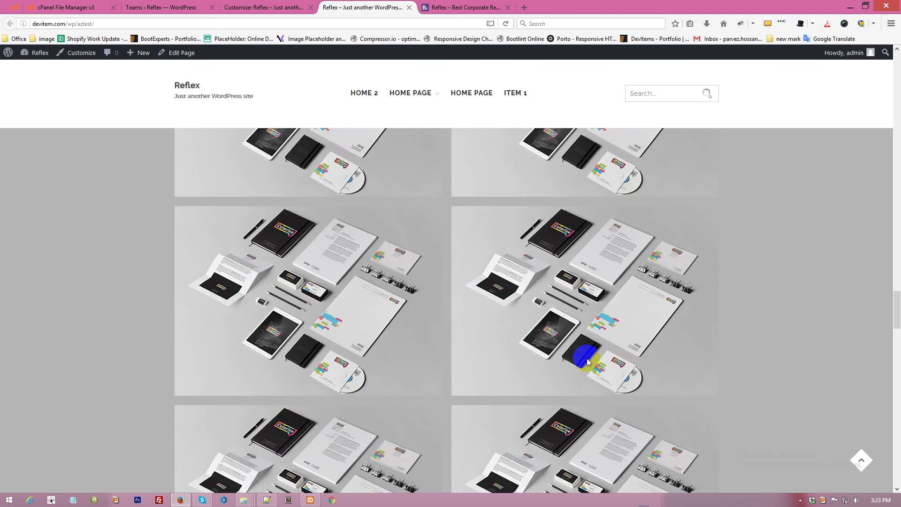
scroll(539, 372, down, 3)
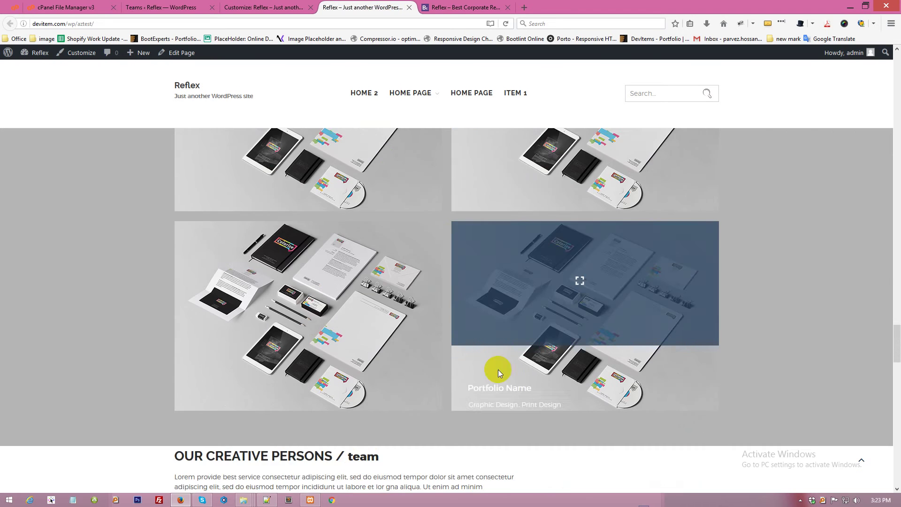
Return to the top of the live home page, close the home page customizer and switch to the WordPress admin.
click(862, 460)
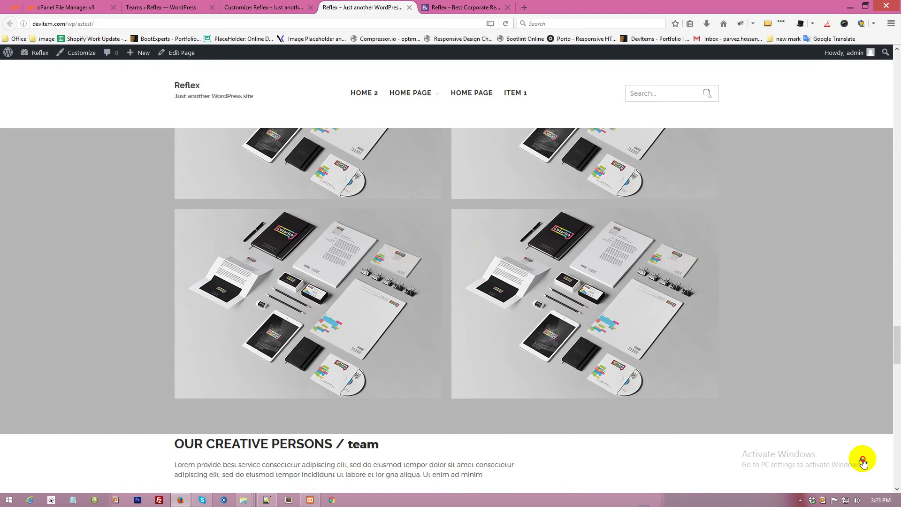
click(863, 456)
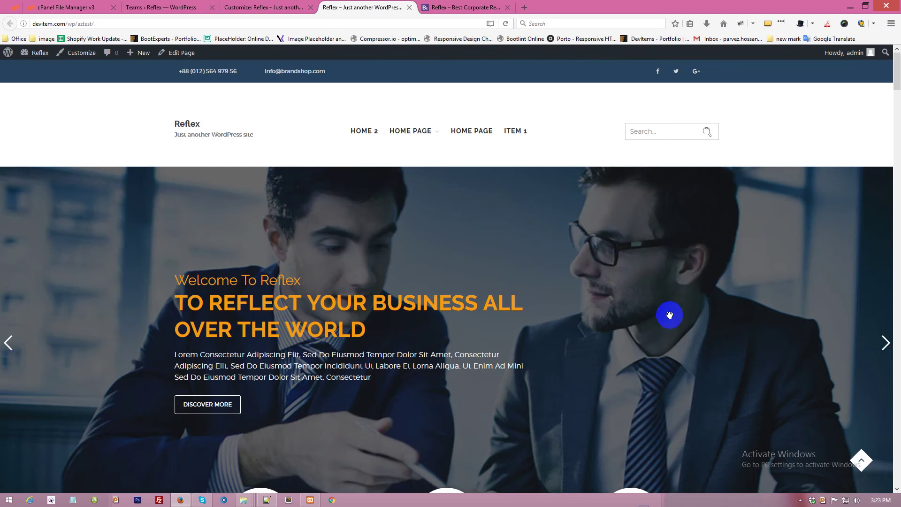
click(260, 3)
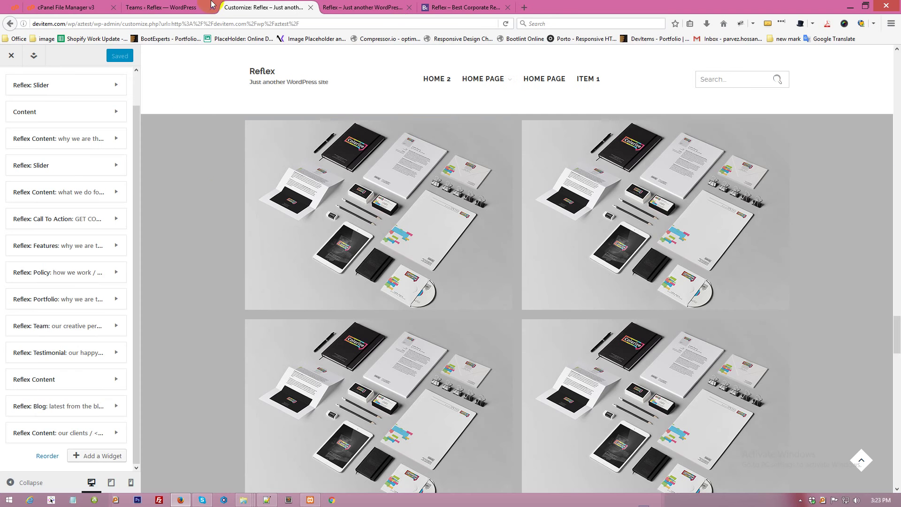
middle_click(295, 11)
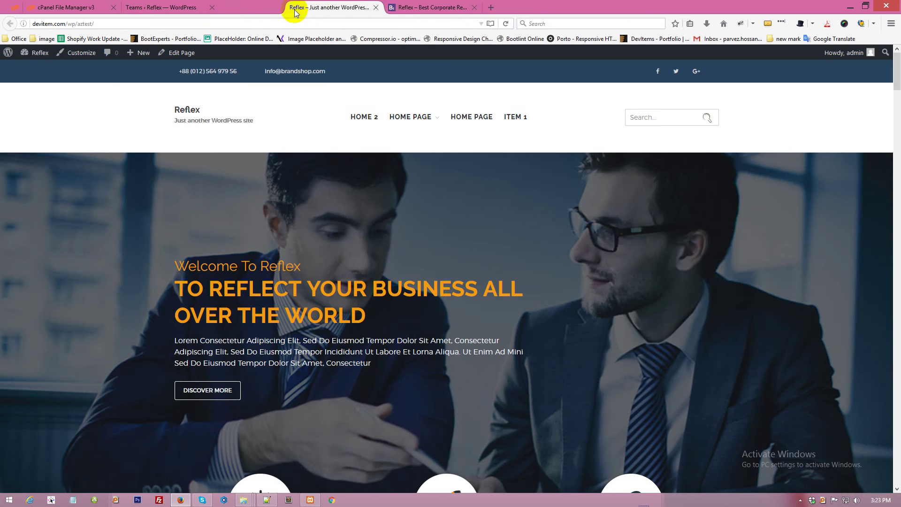
click(173, 8)
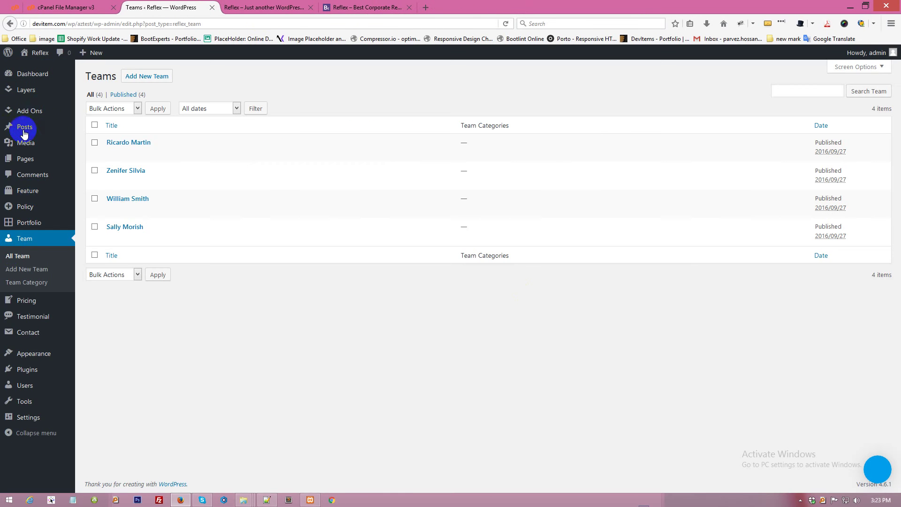
Create a new Layers page from the Reflex - Portfolio preset, title it "Portfolio" and proceed to the customizer.
mouse_move(26, 93)
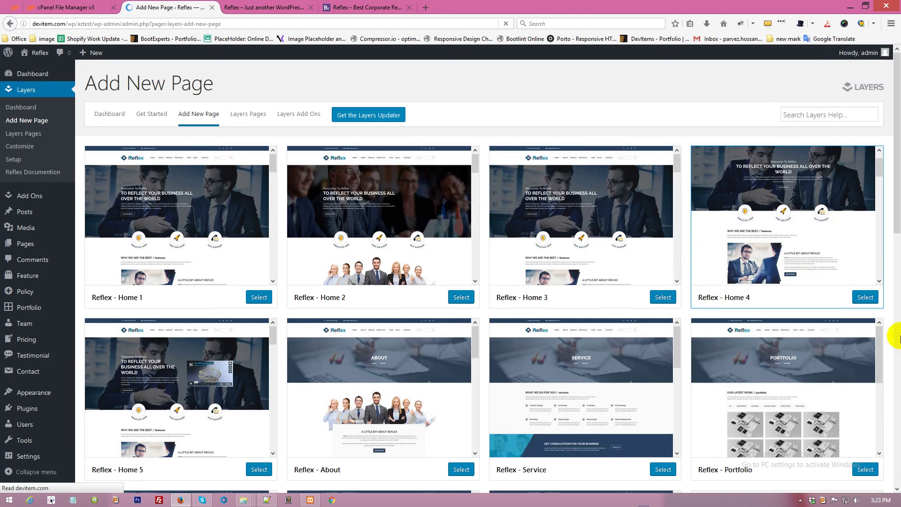
scroll(894, 263, down, 5)
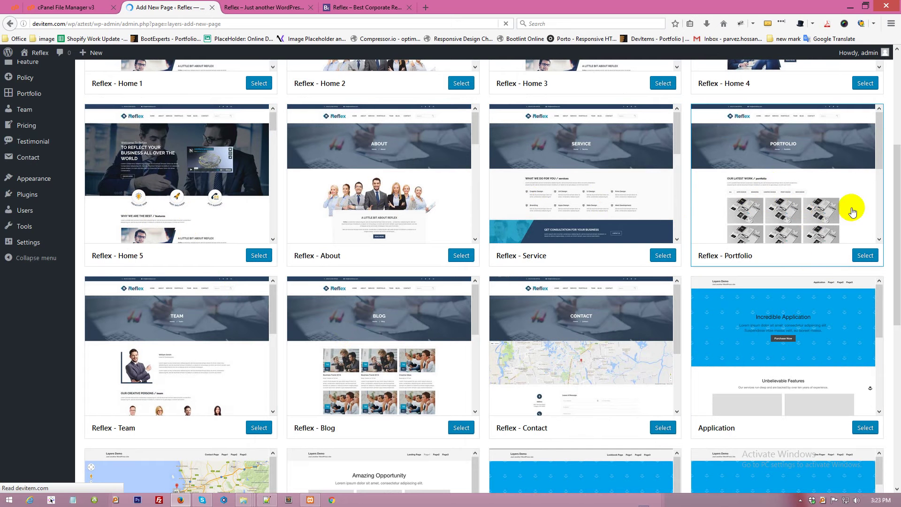
click(865, 256)
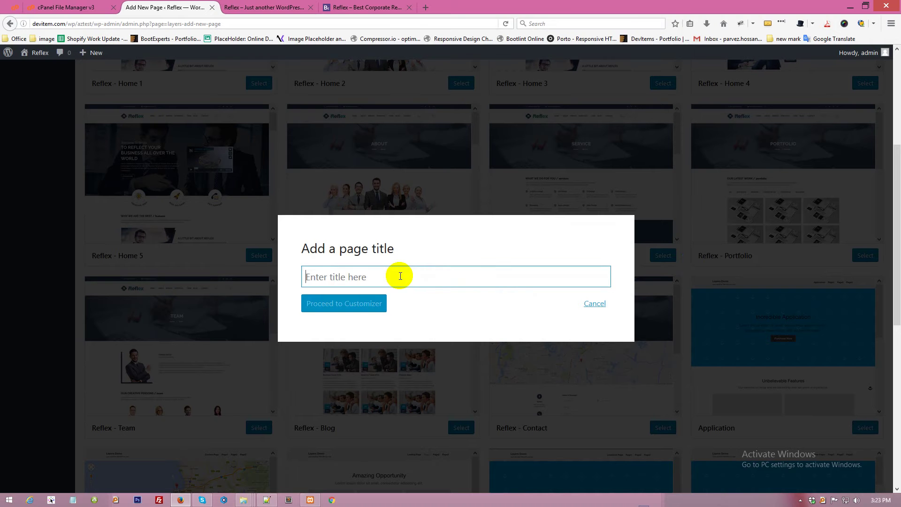
text(Portfolio)
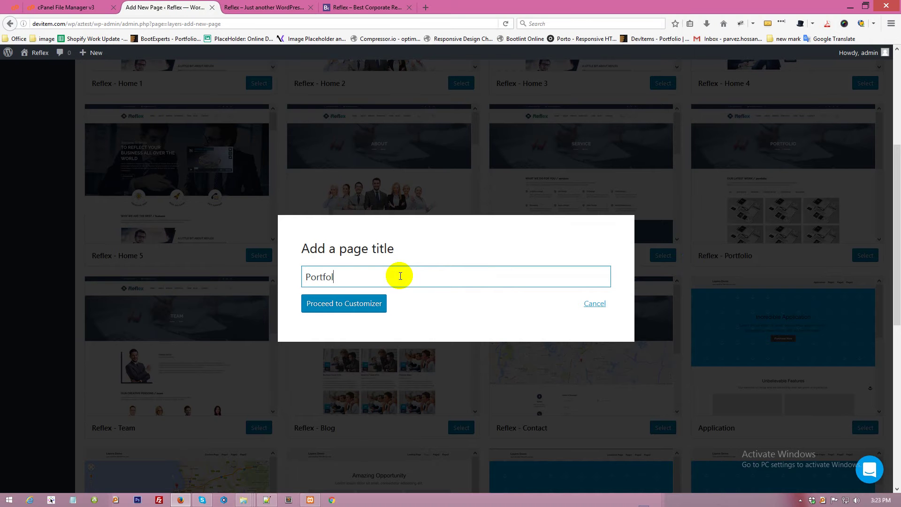
click(371, 306)
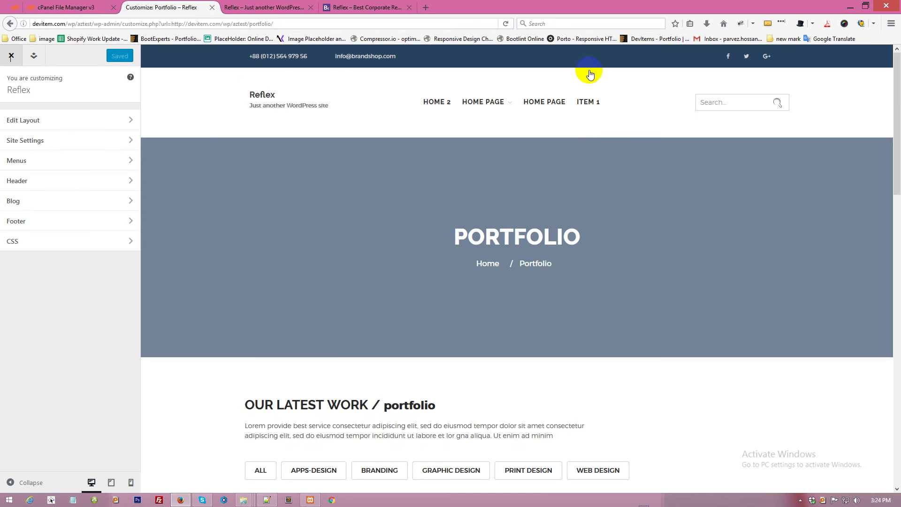
Look through the new Portfolio page in the customizer preview, and view the live page down to its portfolio grid.
scroll(416, 267, down, 8)
scroll(616, 358, down, 6)
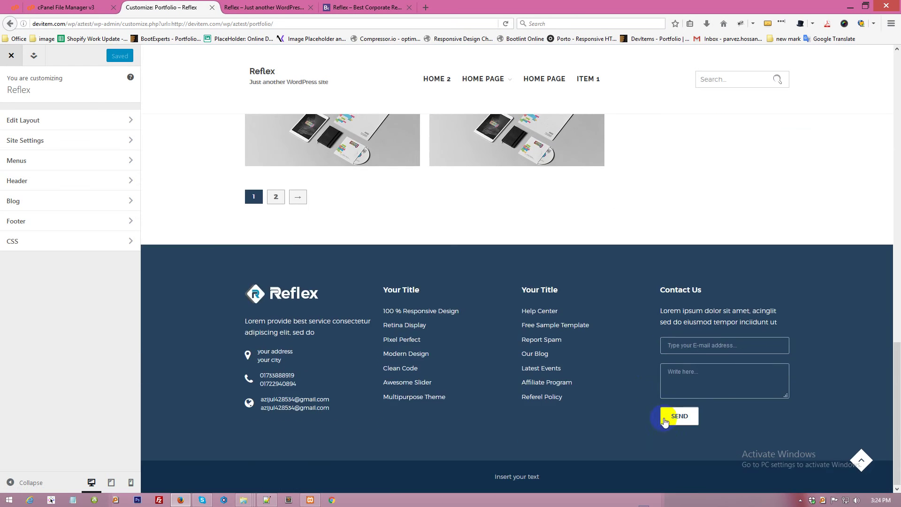
scroll(676, 438, up, 10)
scroll(673, 436, up, 5)
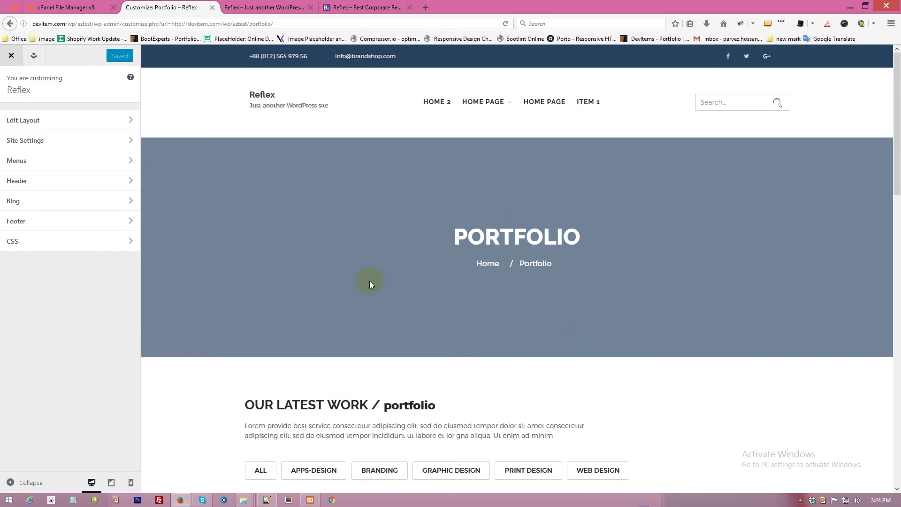
click(34, 55)
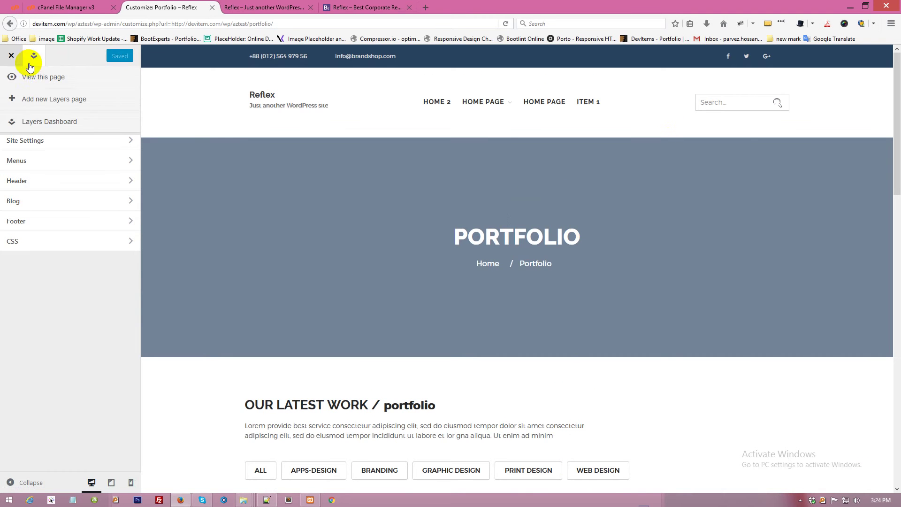
click(44, 77)
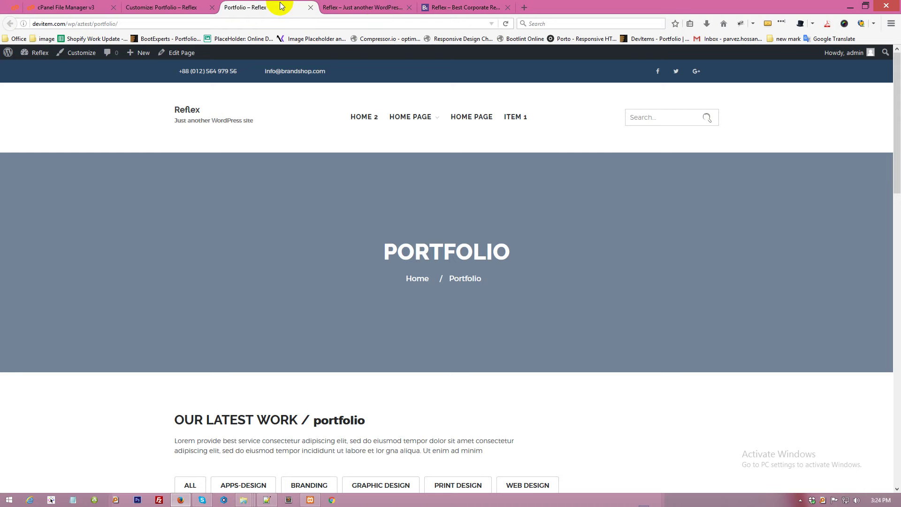
scroll(638, 171, down, 10)
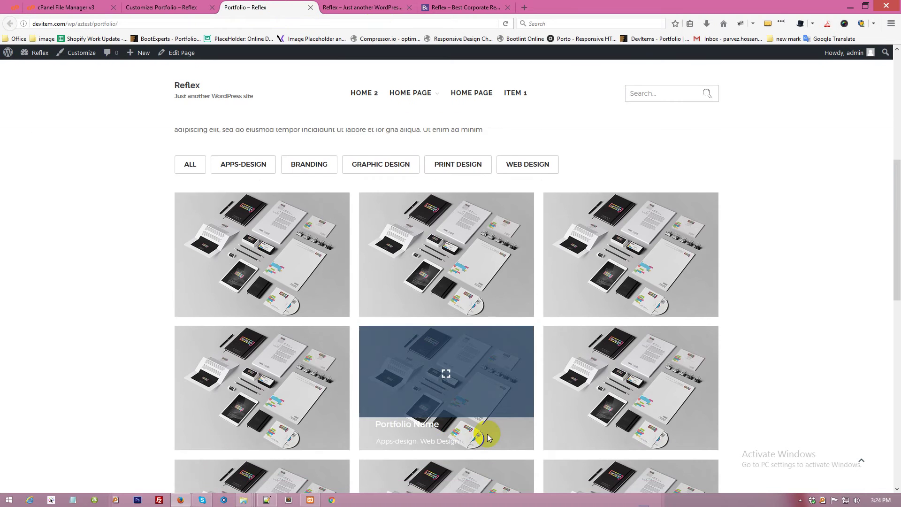
scroll(211, 187, up, 9)
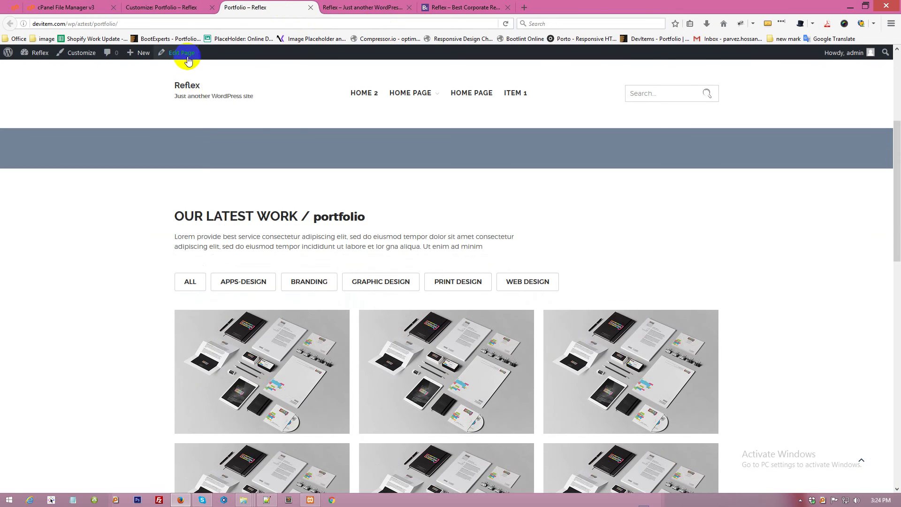
Open the Portfolio page's editor in a separate browser tab and look over the live page again.
right_click(186, 57)
click(230, 62)
click(361, 7)
click(250, 5)
scroll(634, 361, down, 10)
scroll(391, 152, up, 2)
scroll(391, 151, up, 10)
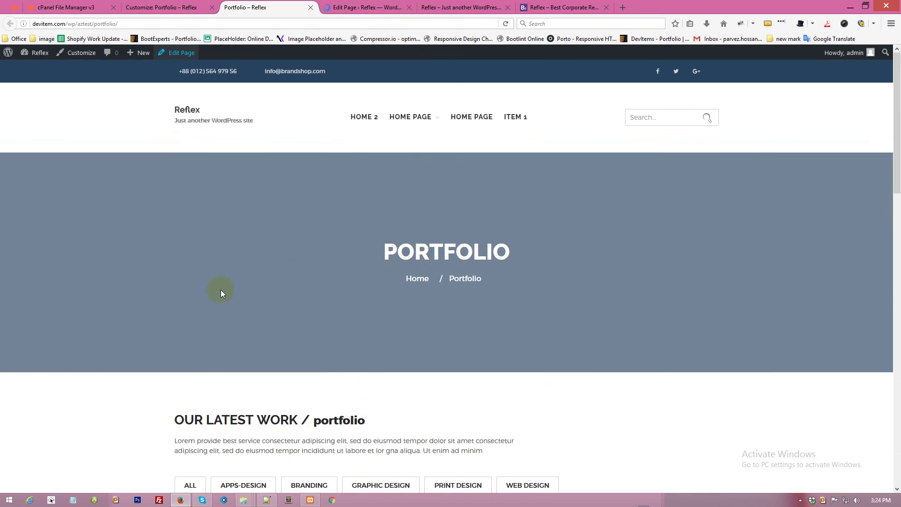
Set the Portfolio page's breadcrumb option to Hide breadcrumb, update the page and reload the live page.
click(382, 5)
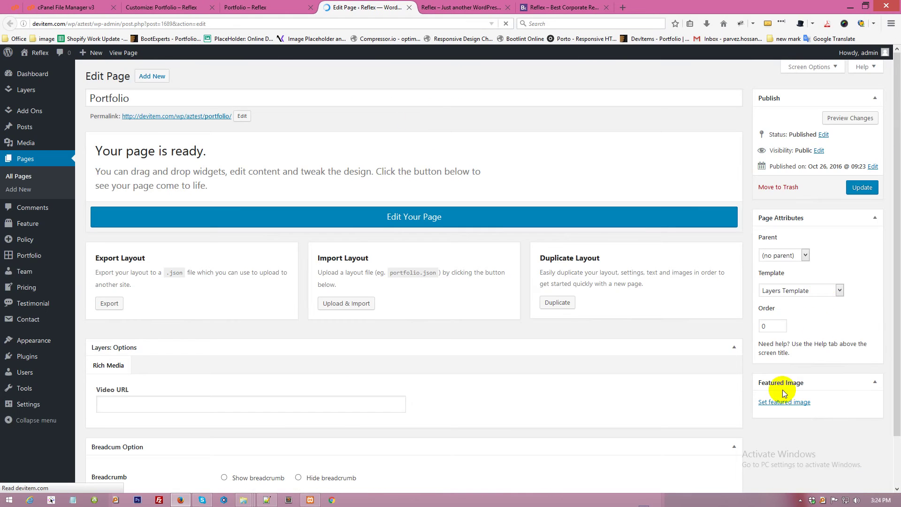
scroll(770, 390, down, 2)
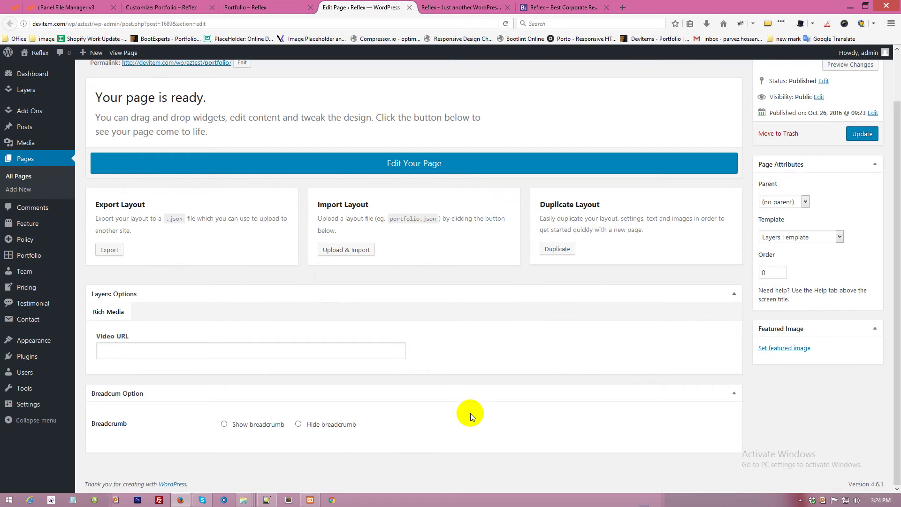
click(319, 425)
click(863, 135)
click(261, 6)
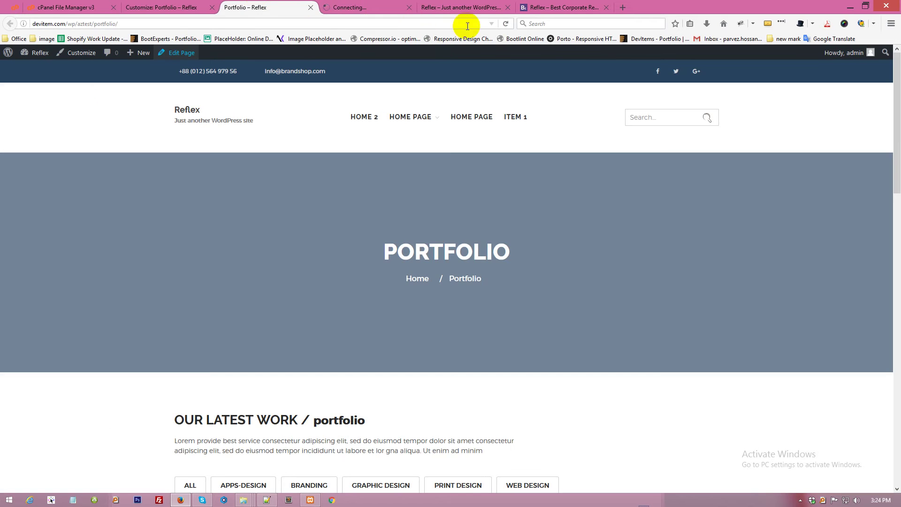
click(508, 24)
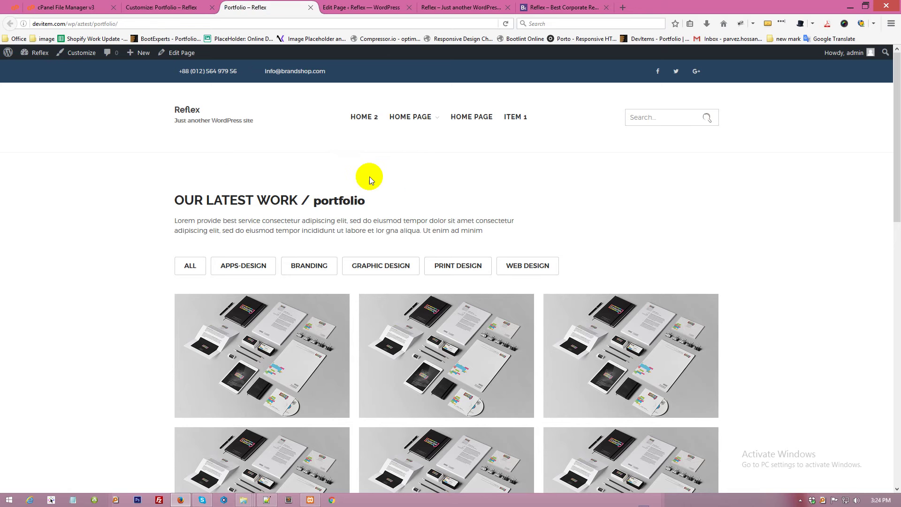
Set the Portfolio page's breadcrumb option to Show breadcrumb, update the page and check the reloaded live page.
click(362, 7)
scroll(366, 477, down, 3)
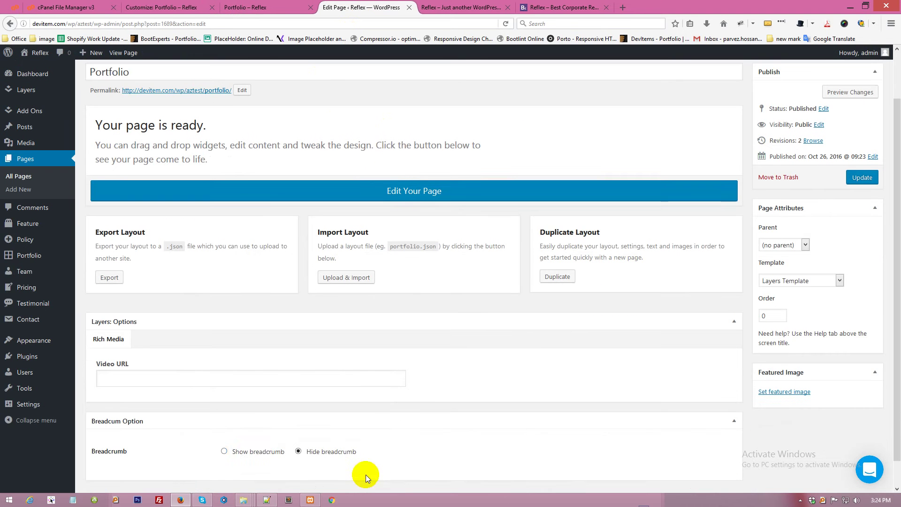
click(253, 425)
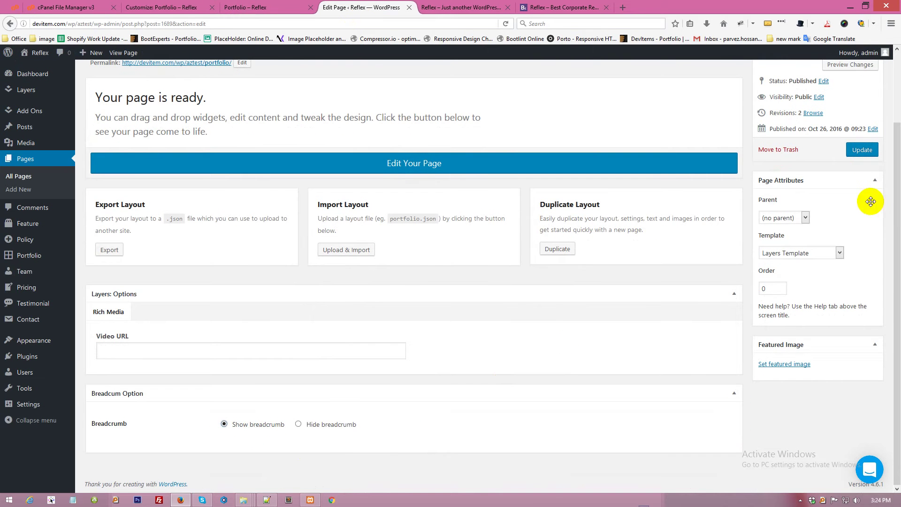
click(862, 151)
click(282, 7)
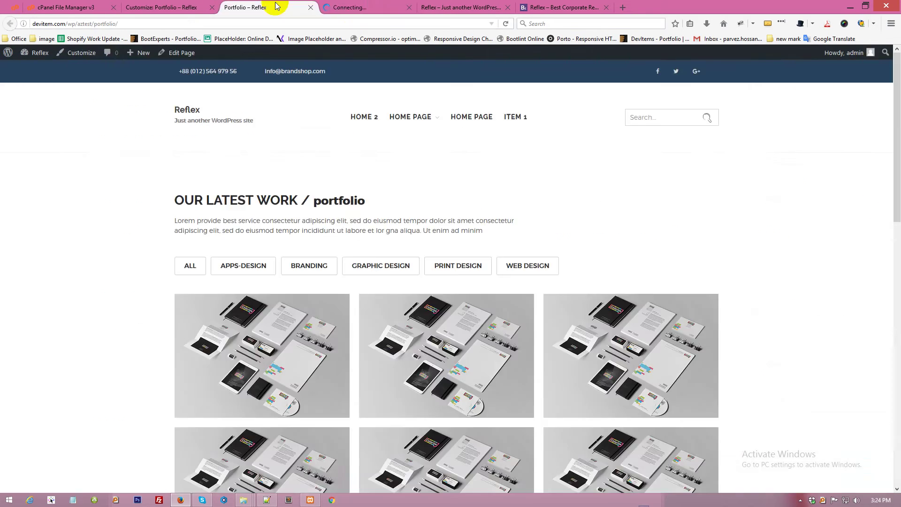
click(506, 24)
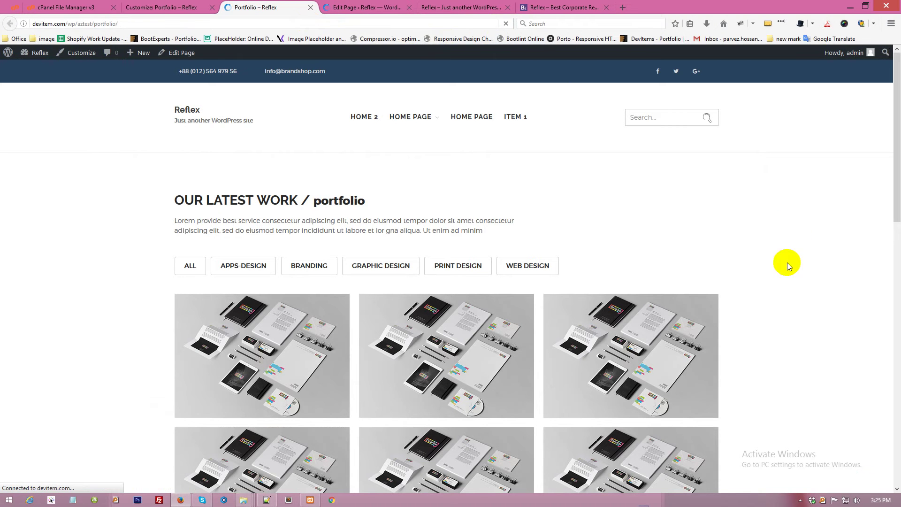
scroll(224, 342, down, 1)
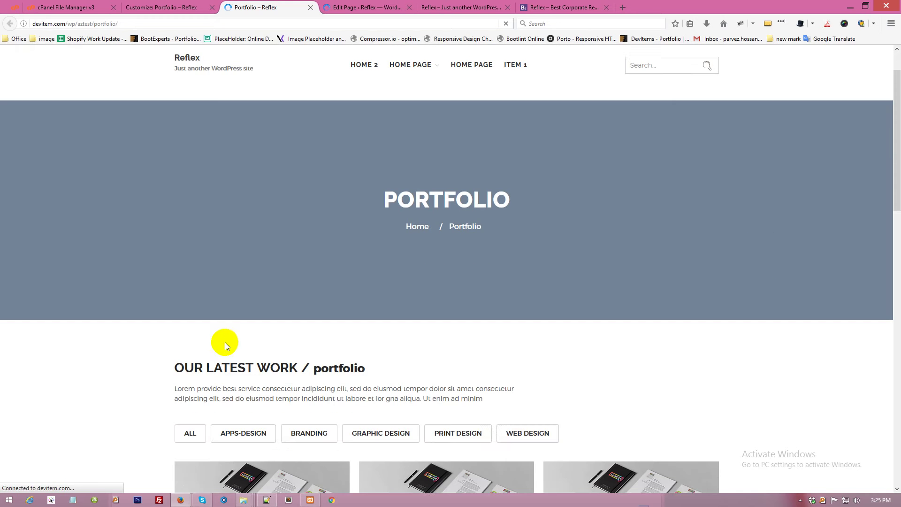
scroll(224, 342, down, 10)
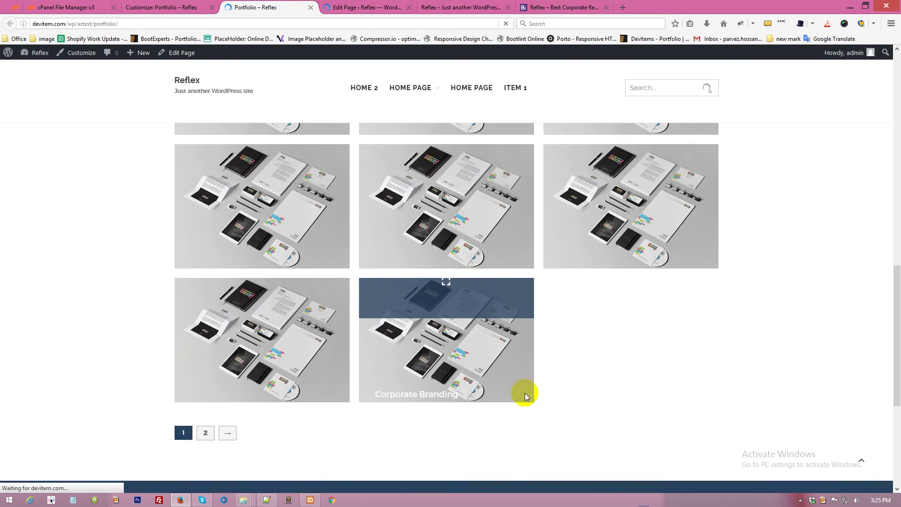
scroll(526, 397, up, 11)
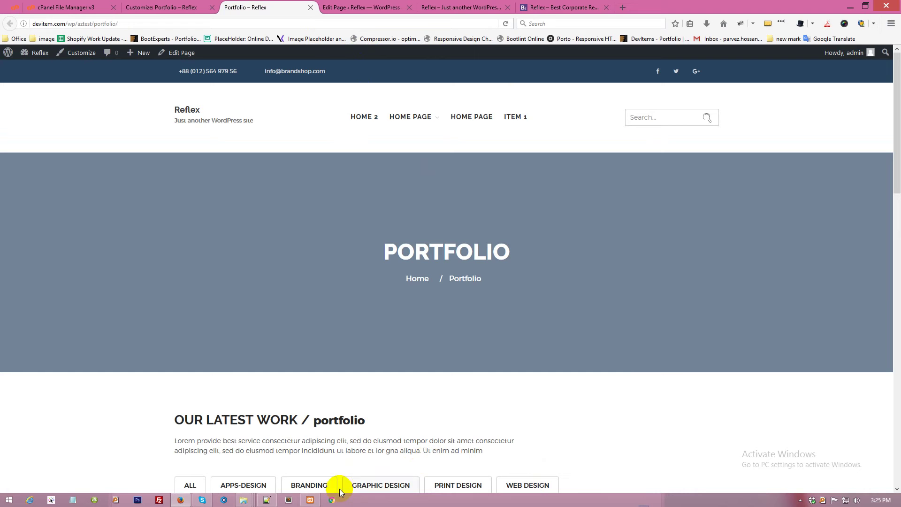
Switch to Notepad++ and add the line "2 column" beneath the existing note, leaving one blank line between.
click(267, 500)
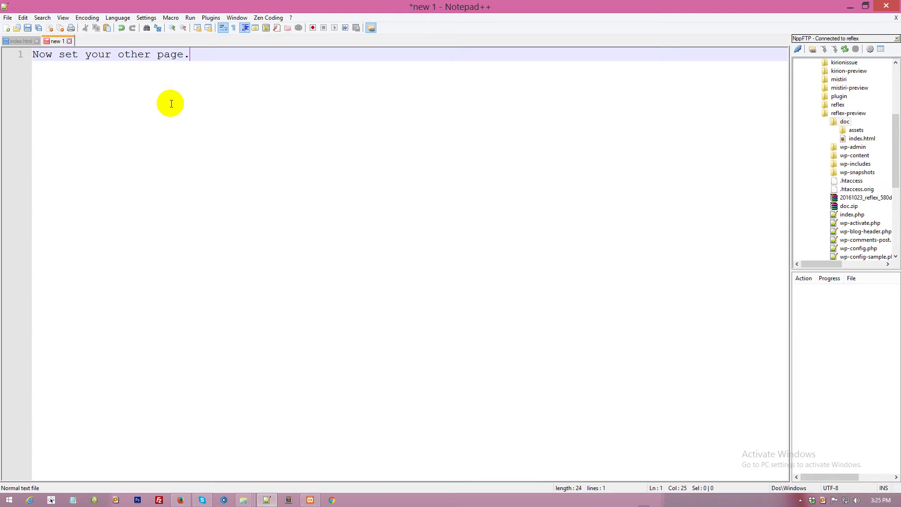
key(Return)
key(Return)
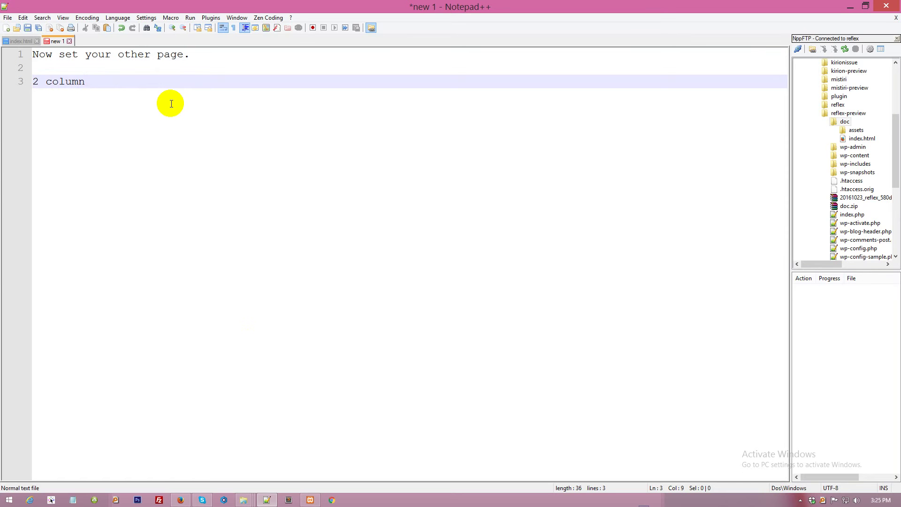
Switch to the Portfolio page's editor in Firefox, set breadcumcontact-1.jpg as the page's featured image and update the page.
click(181, 500)
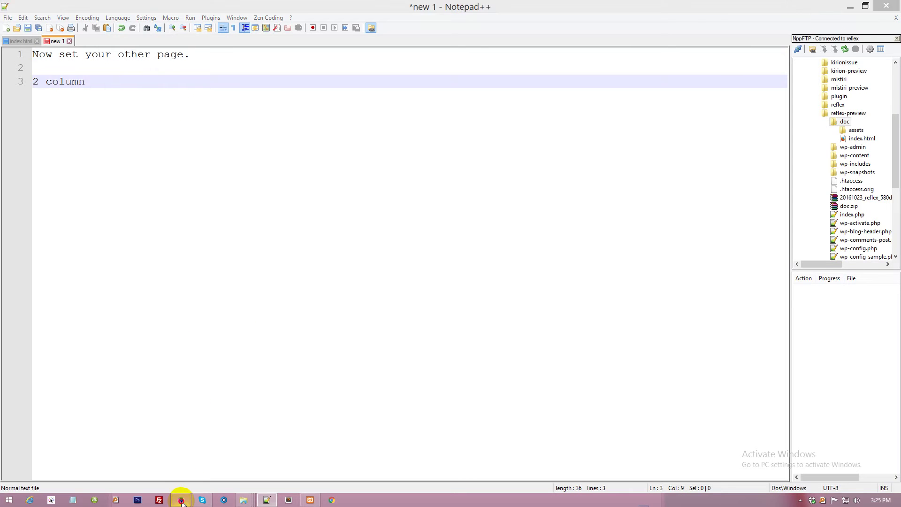
click(353, 8)
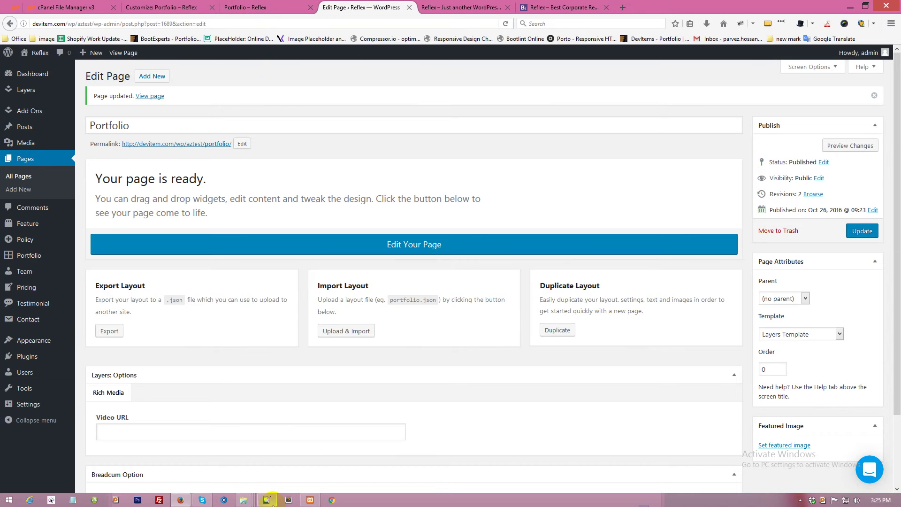
mouse_move(265, 502)
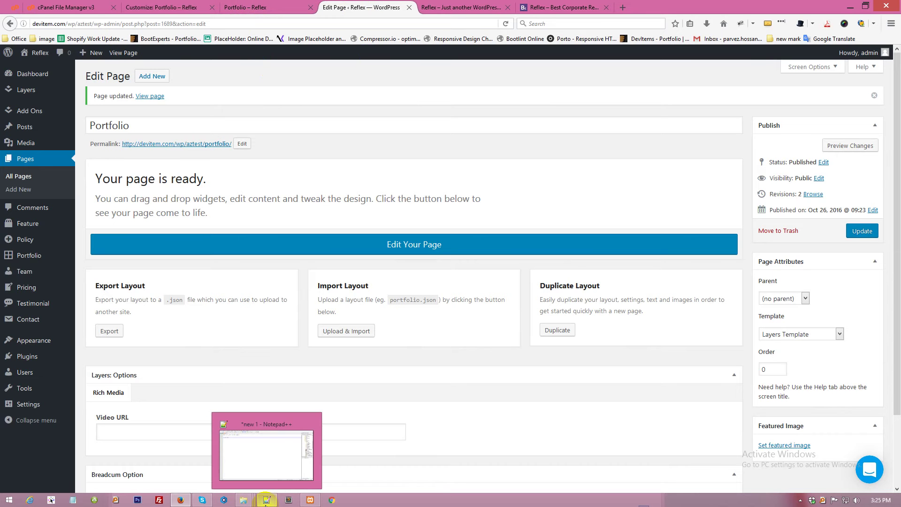
scroll(795, 382, down, 3)
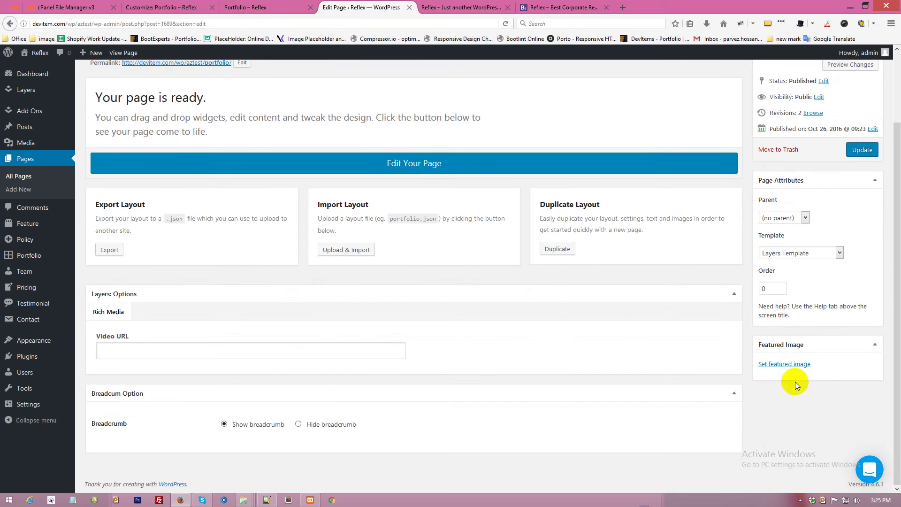
click(780, 364)
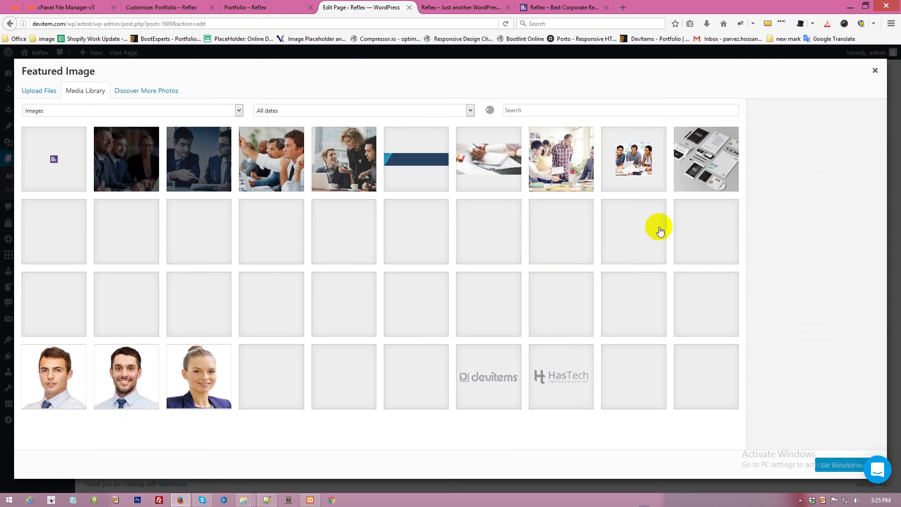
click(472, 162)
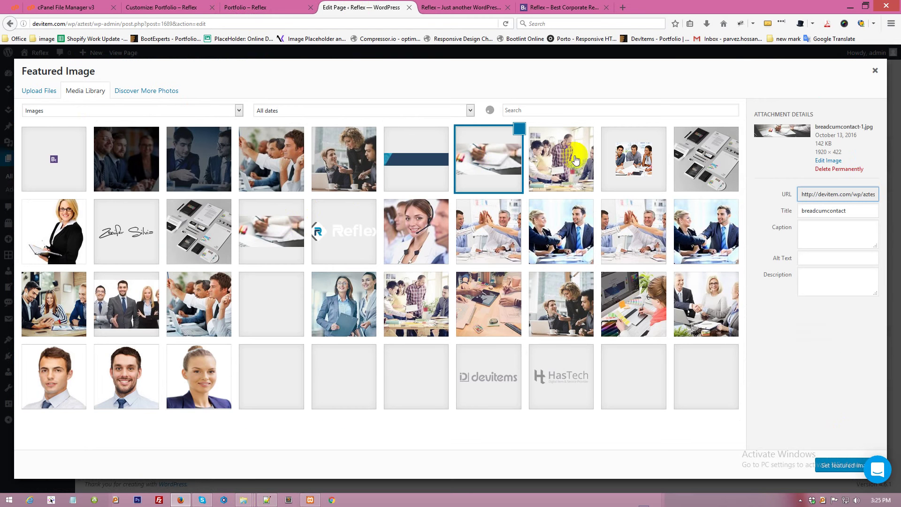
click(841, 464)
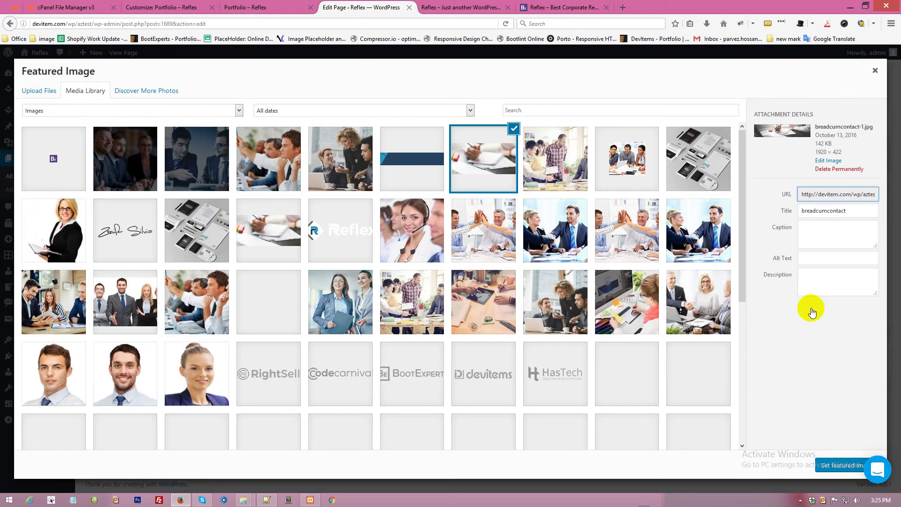
click(861, 149)
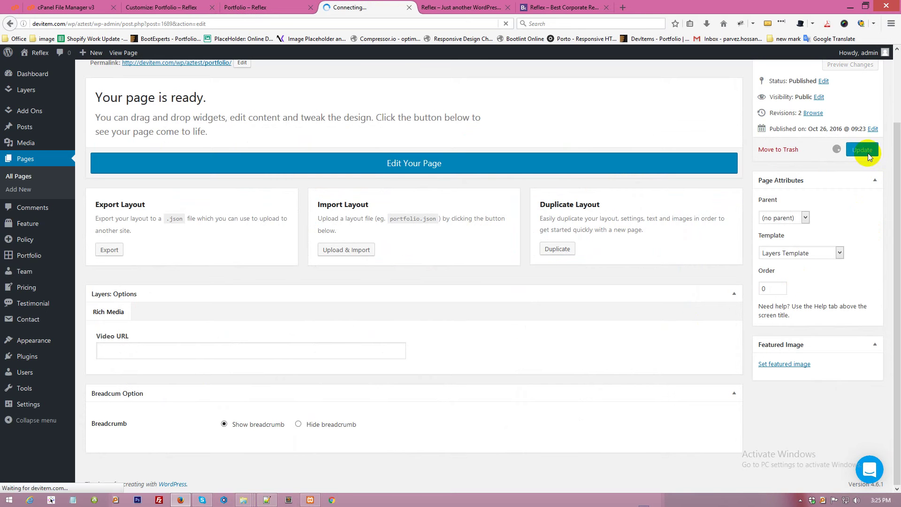
Reload the live Portfolio page and check the breadcrumb banner and the content below it.
click(263, 7)
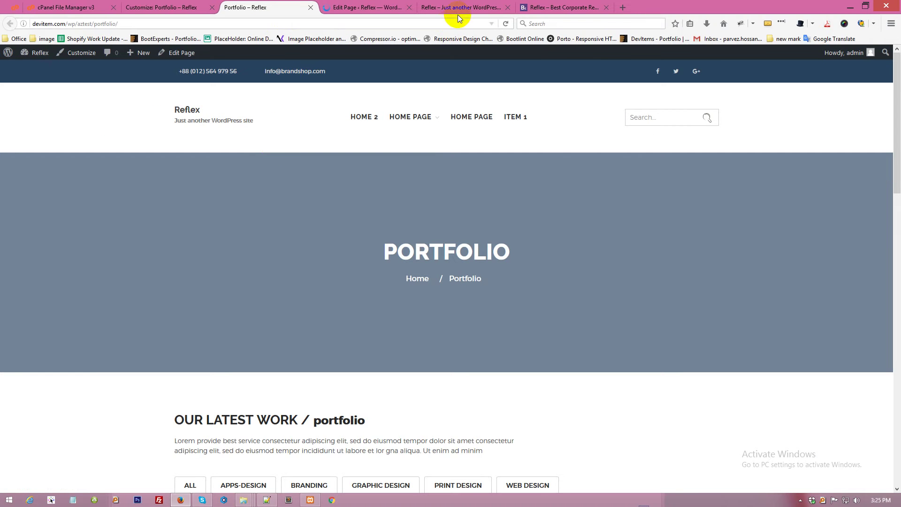
click(505, 23)
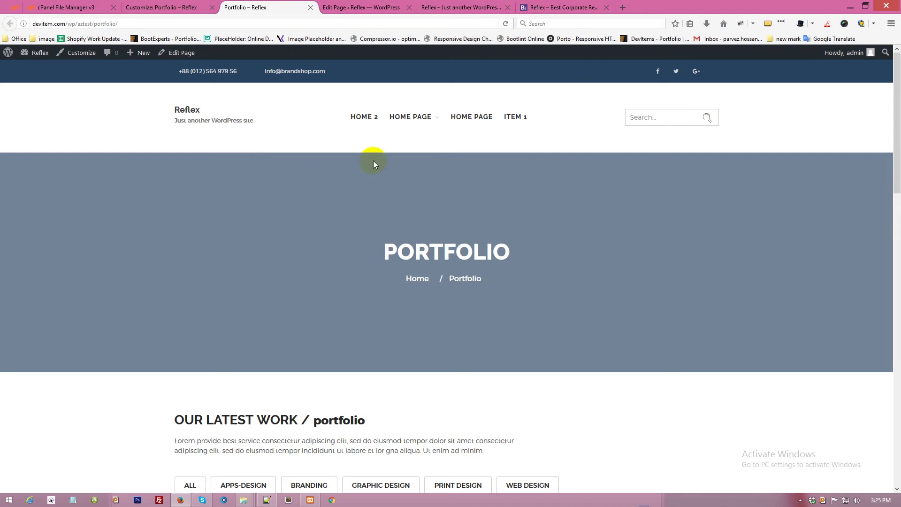
click(283, 23)
key(Return)
click(506, 24)
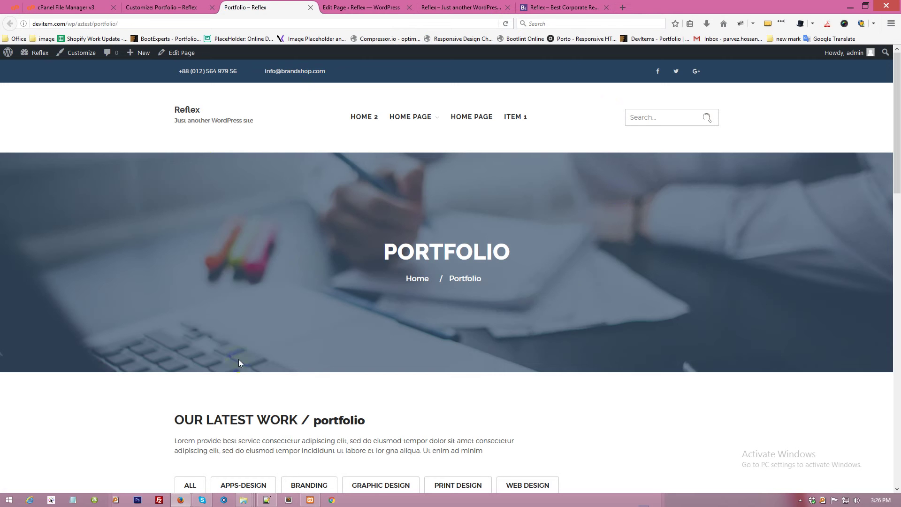
scroll(145, 279, down, 3)
scroll(188, 277, up, 3)
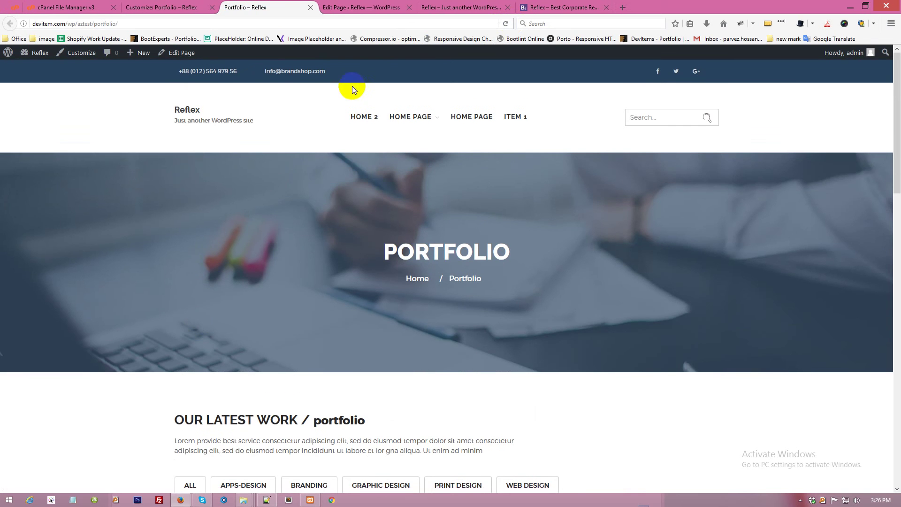
Set the Portfolio page's template to Blog, update the page and look through the reloaded live page.
click(375, 8)
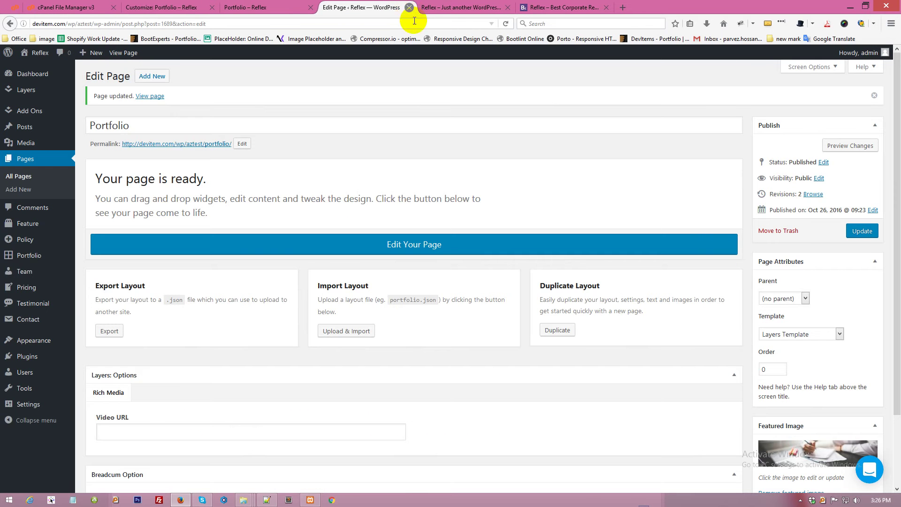
click(807, 340)
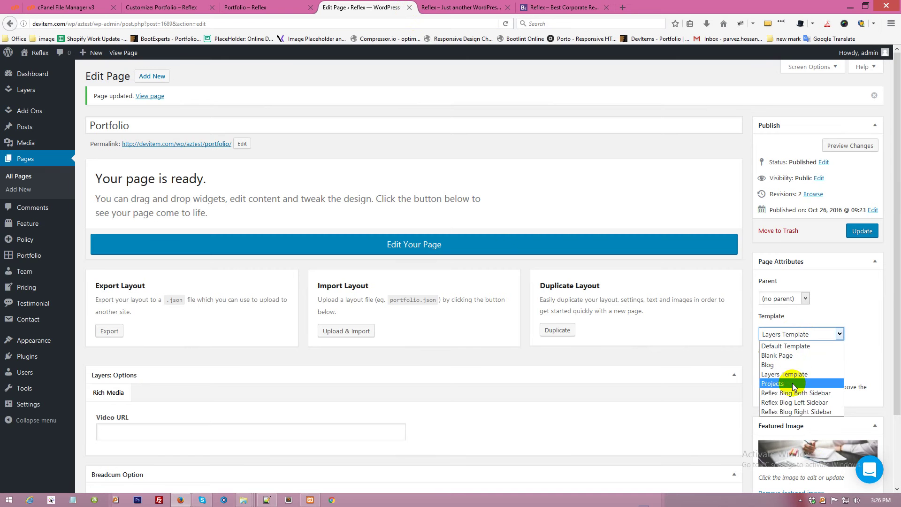
click(792, 375)
click(793, 338)
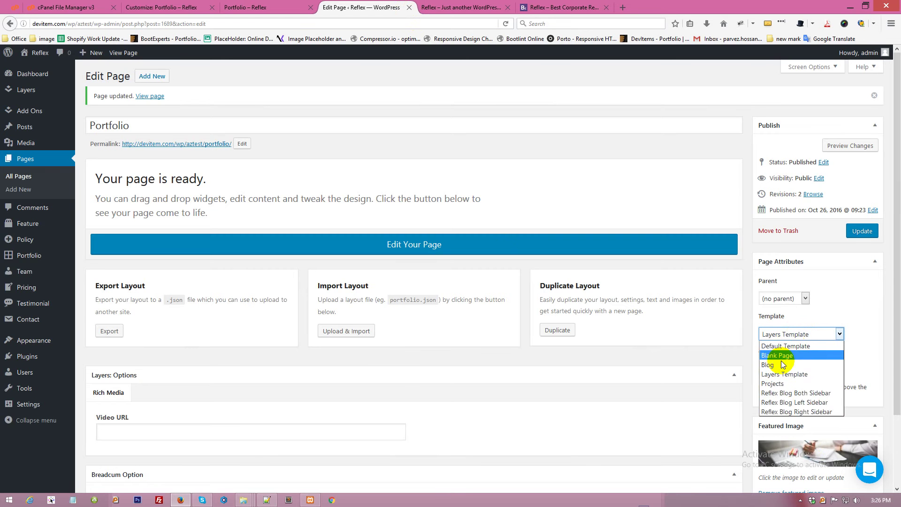
click(779, 365)
click(862, 231)
click(255, 7)
click(505, 23)
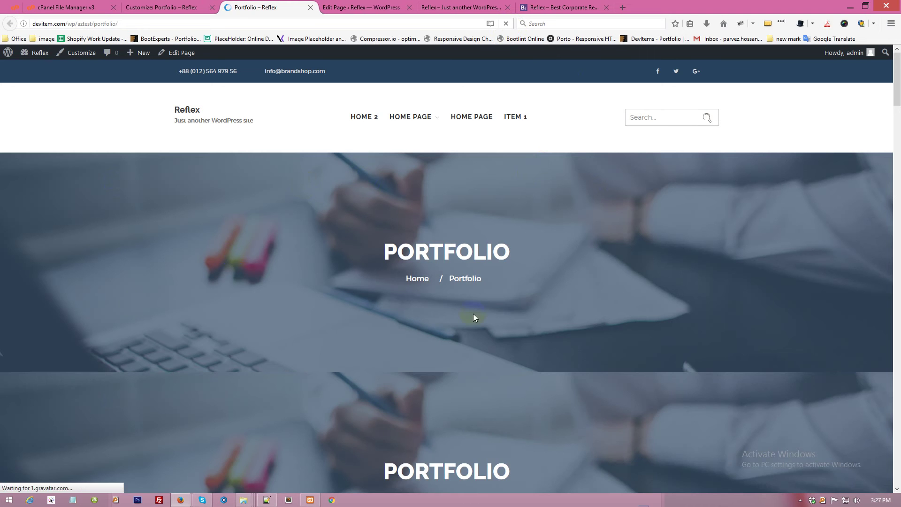
scroll(303, 278, down, 10)
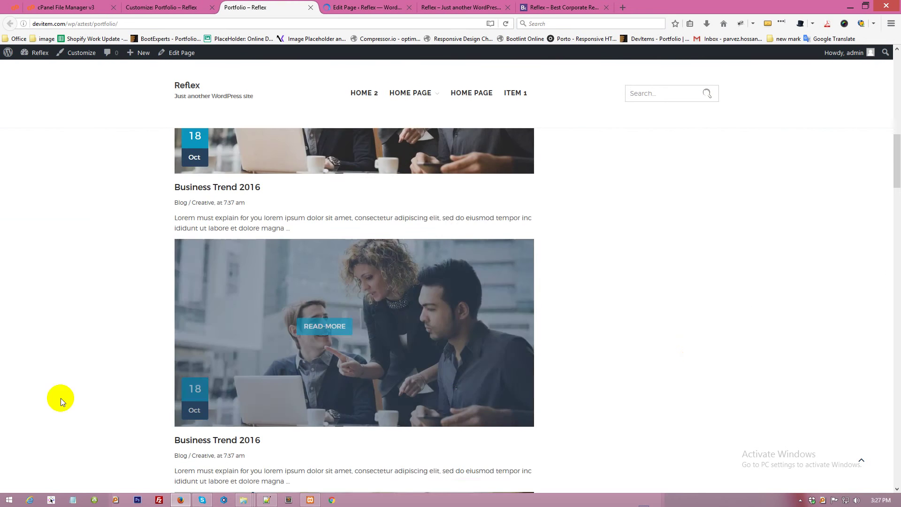
scroll(384, 349, down, 6)
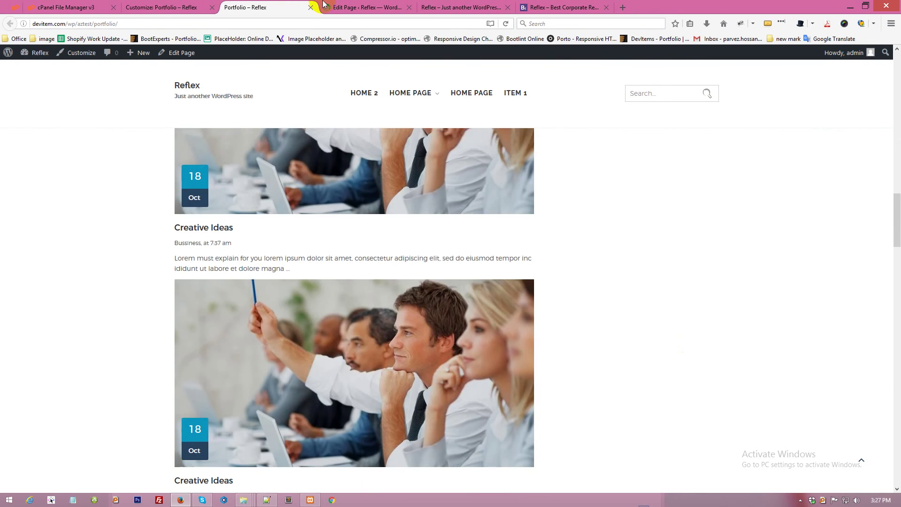
Set the Portfolio page's template back to Layers Template and update the page.
click(324, 5)
click(798, 326)
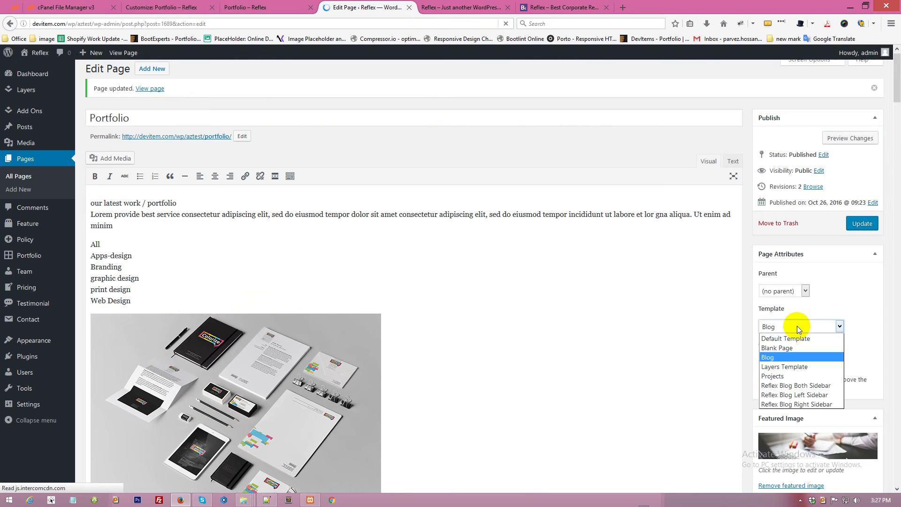
click(798, 367)
click(857, 223)
Switch to Notepad++ and replace the "2 column" line with "select template: layers template for potfolio".
click(266, 500)
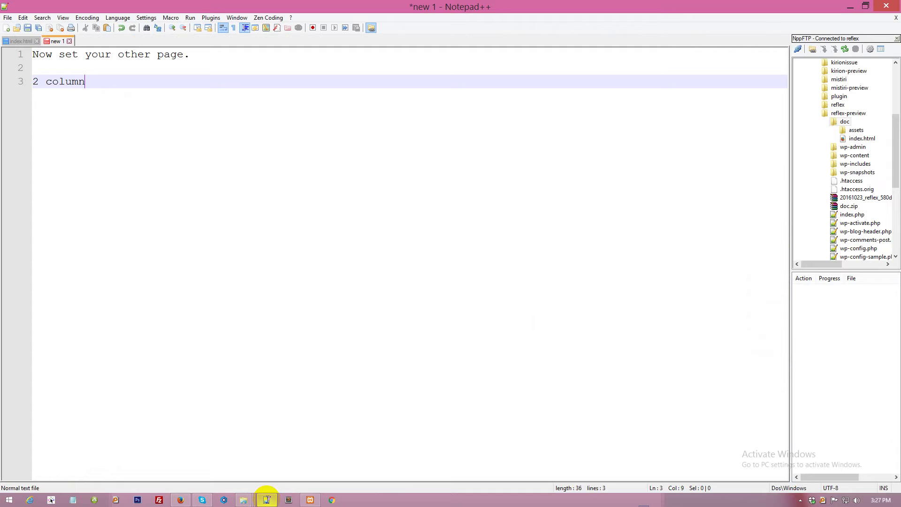
key(Return)
key(Return)
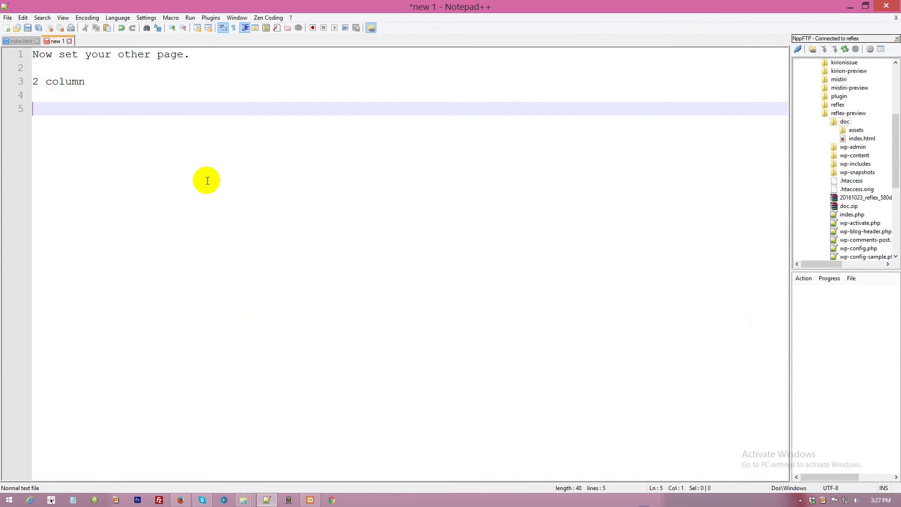
drag(100, 118, 27, 84)
text(select template: layers)
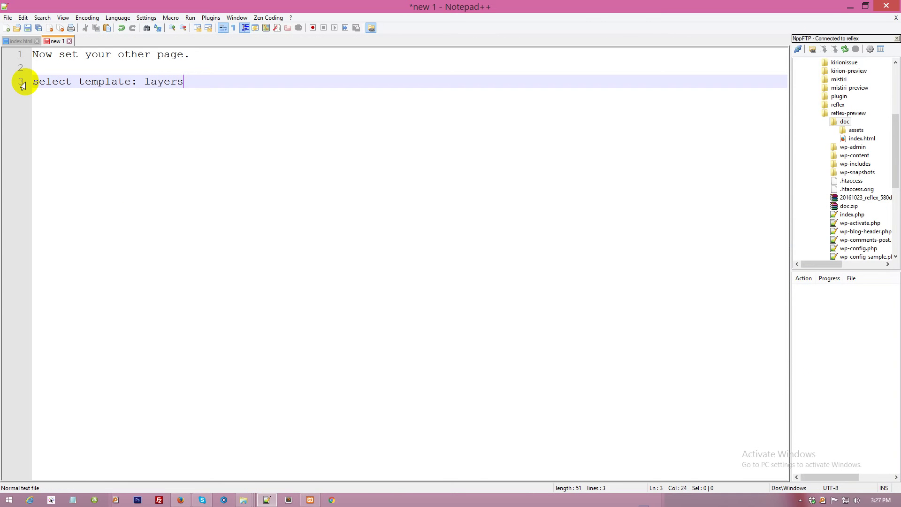
text(tem)
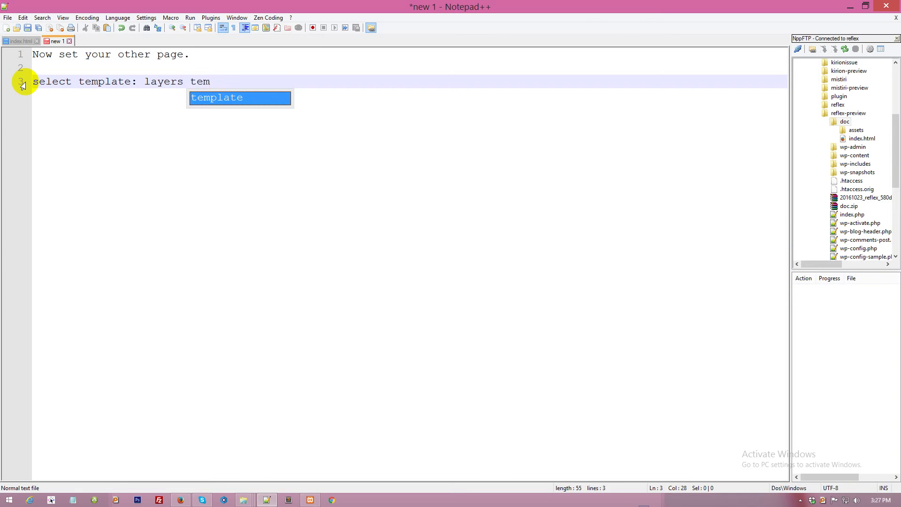
text(plete)
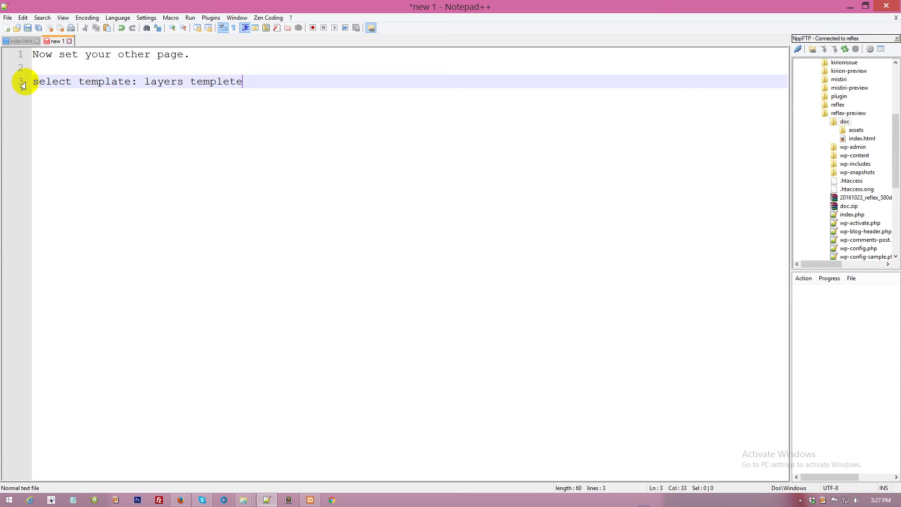
click(217, 82)
text(te)
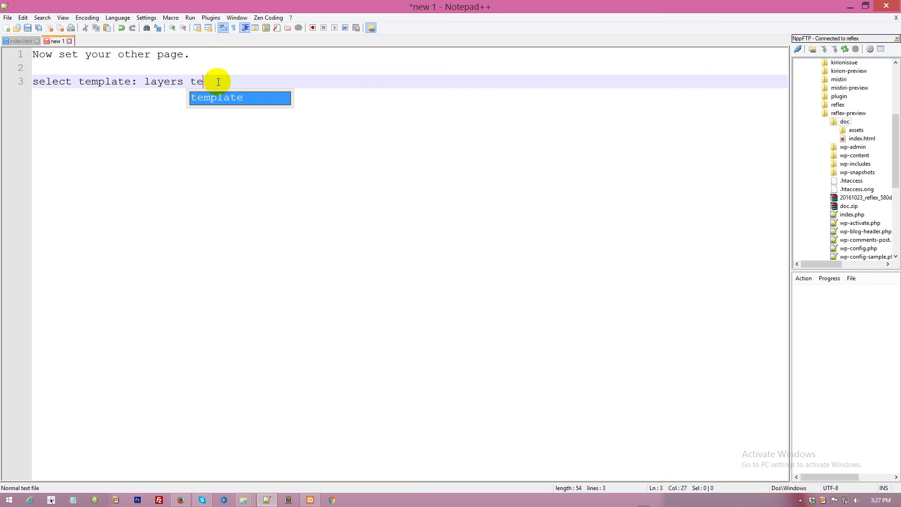
key(Return)
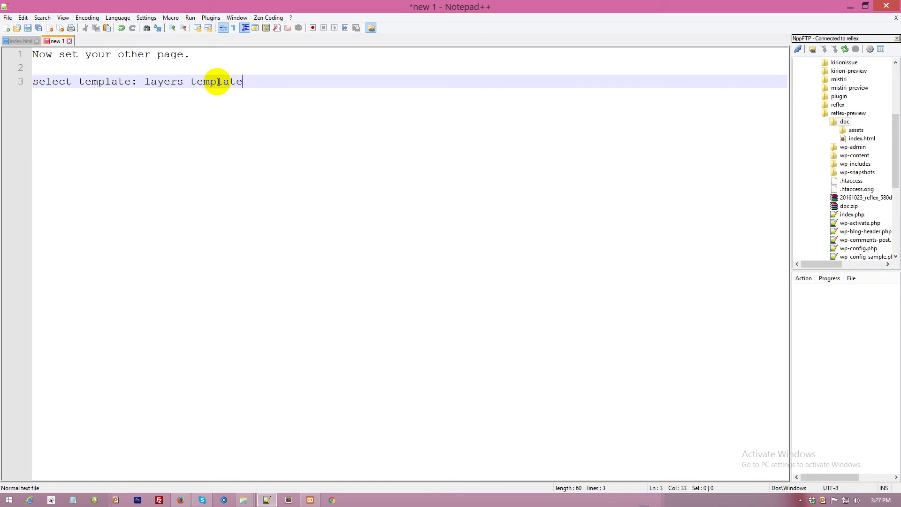
click(271, 82)
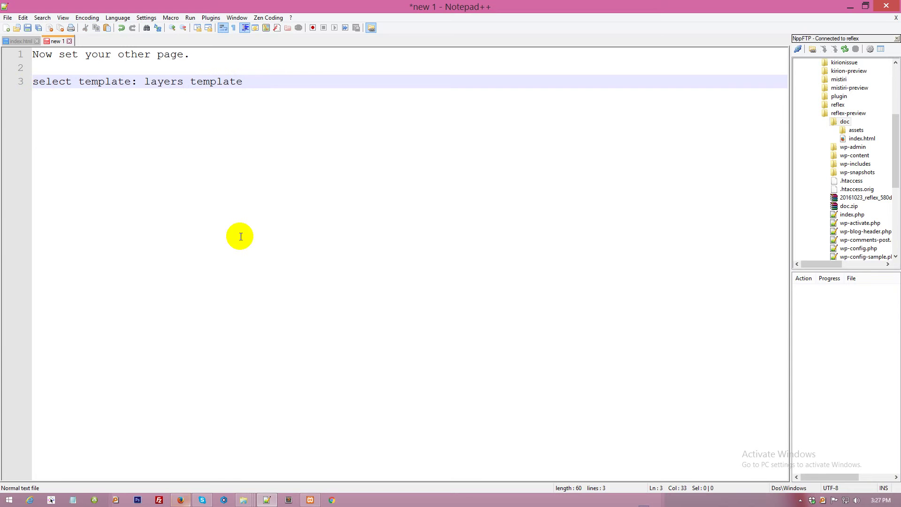
text(for potfolio)
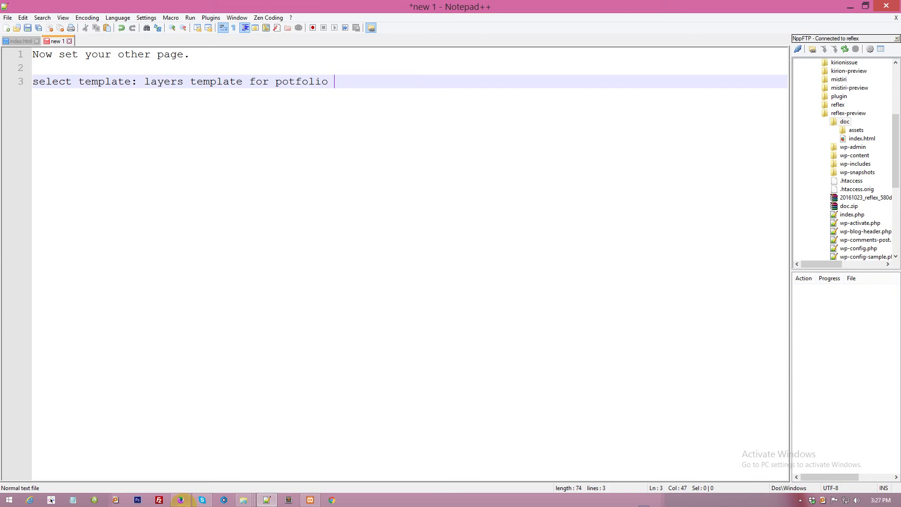
Return to Firefox, choose Layers Template for the Portfolio page again, update it and review the portfolio grid on the live page.
click(175, 500)
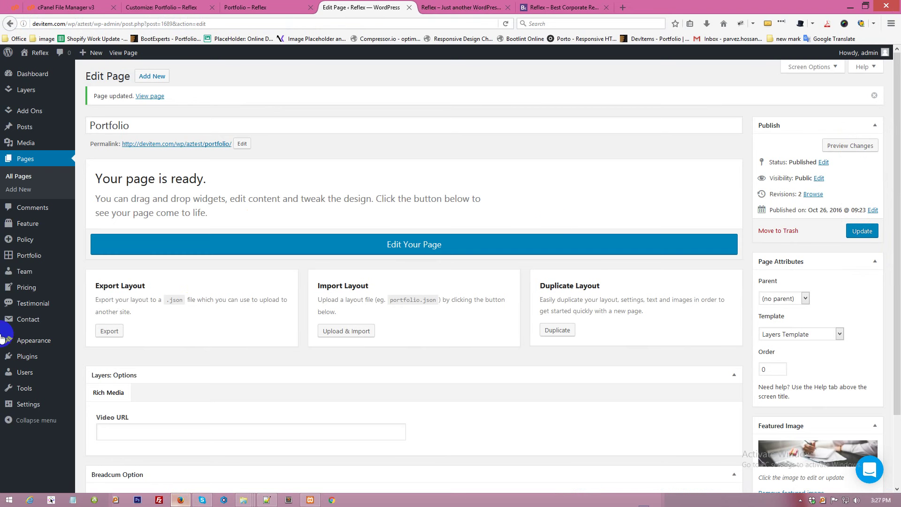
click(795, 333)
click(784, 375)
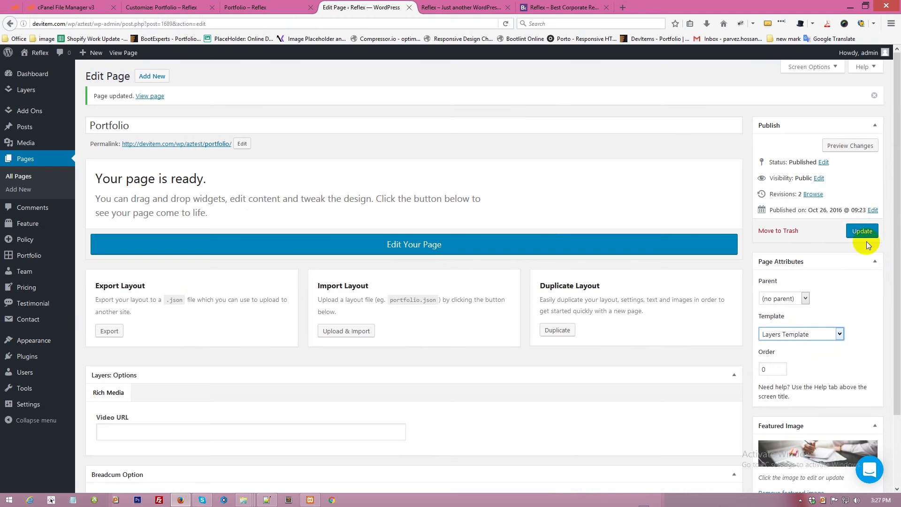
click(865, 235)
click(257, 6)
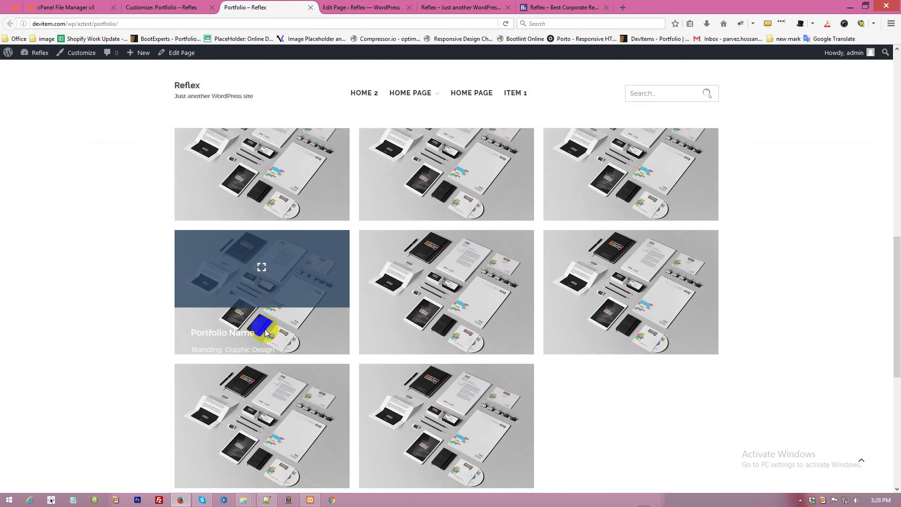
scroll(570, 348, up, 4)
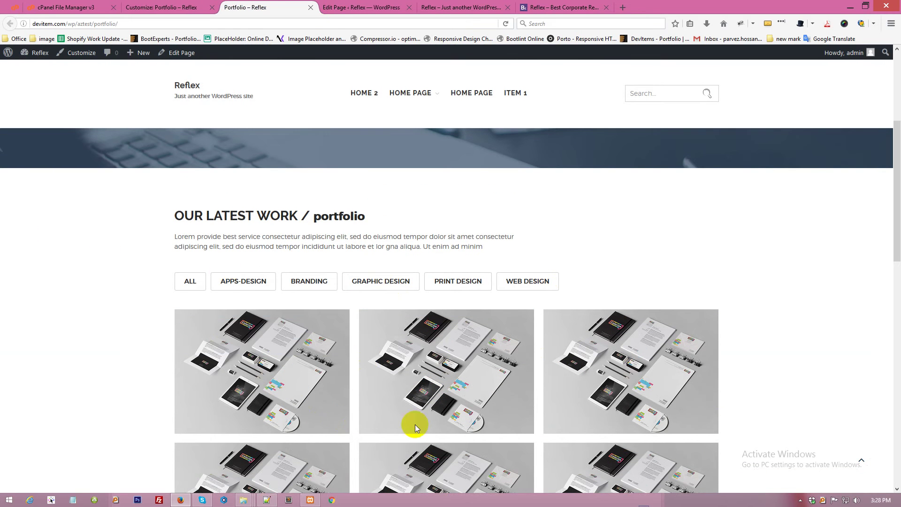
Switch to Notepad++, add "2 column" beneath the template note with one blank line between, and return to Firefox's live Portfolio page.
click(266, 500)
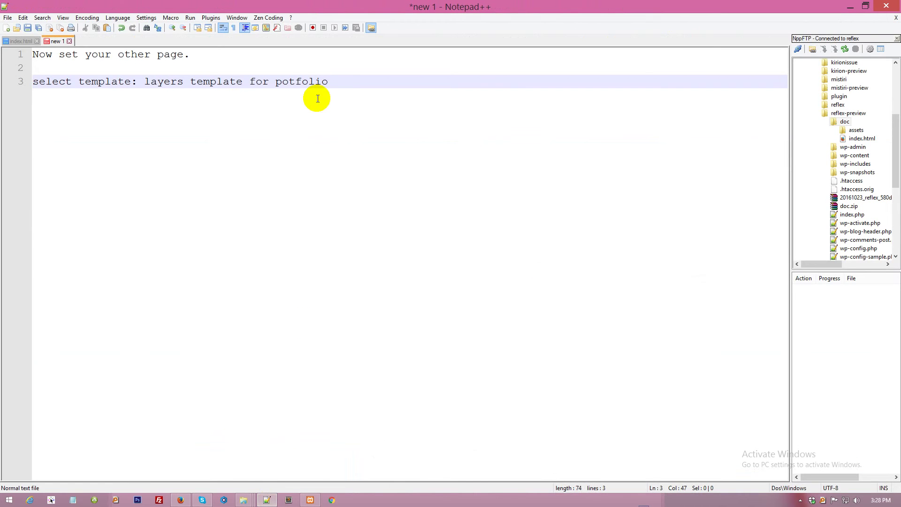
key(Return)
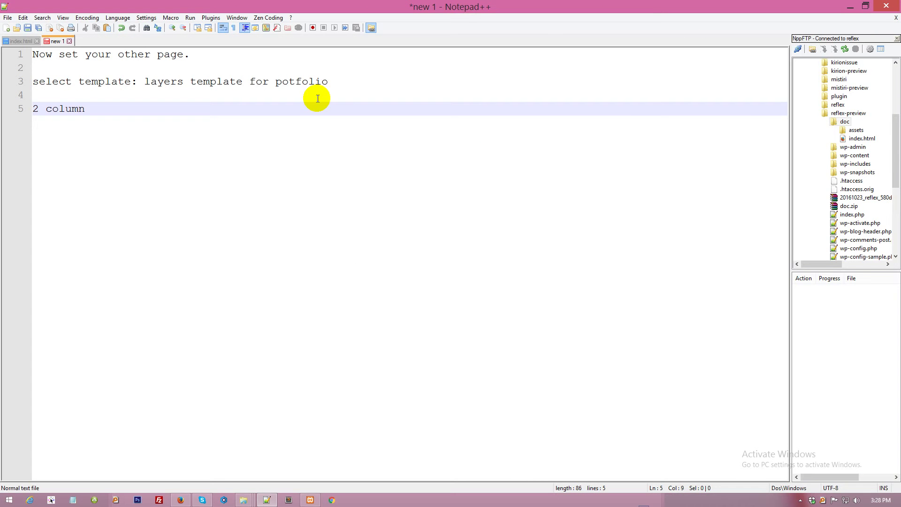
click(179, 500)
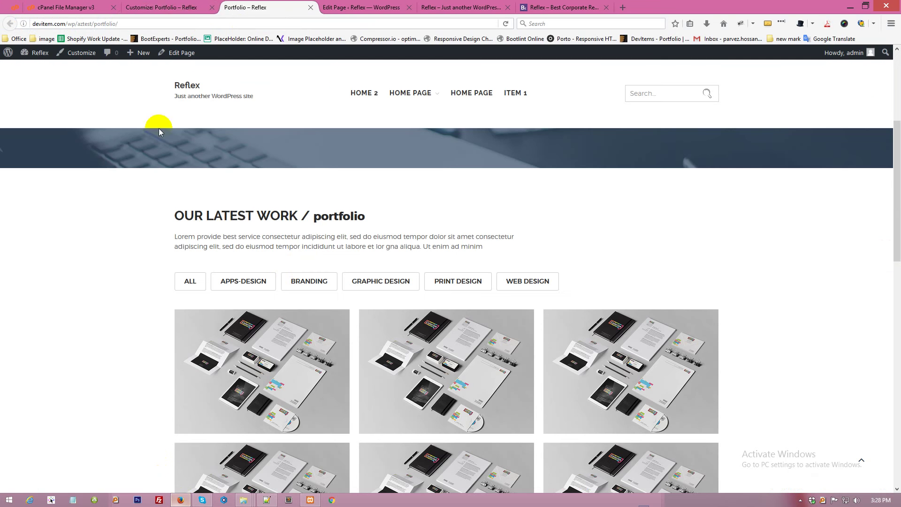
Close the old Customizer tab, reopen the Customizer from the live Portfolio page, and close the Edit Page tab.
click(202, 7)
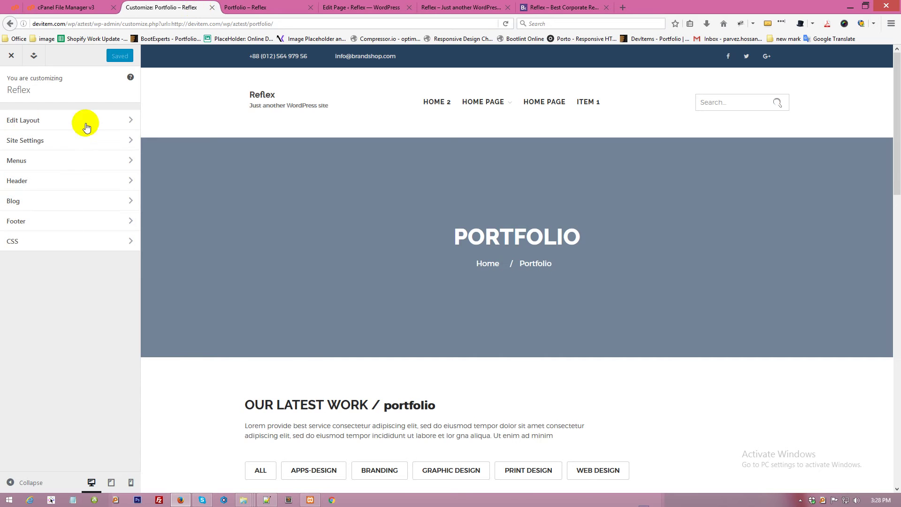
click(238, 6)
click(204, 7)
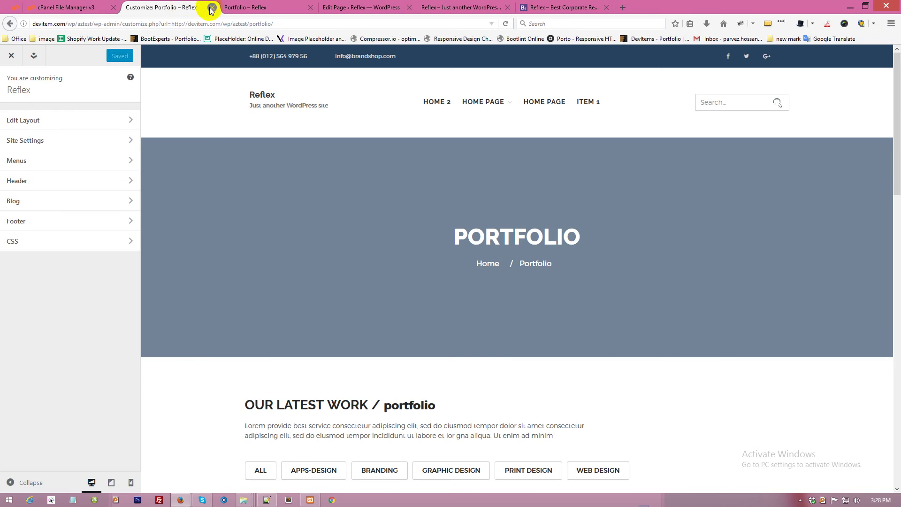
click(213, 8)
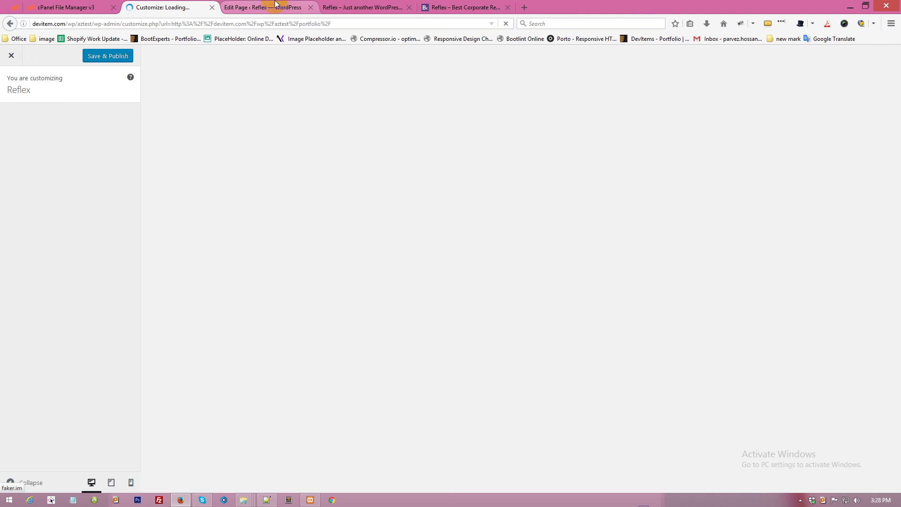
click(291, 8)
click(311, 7)
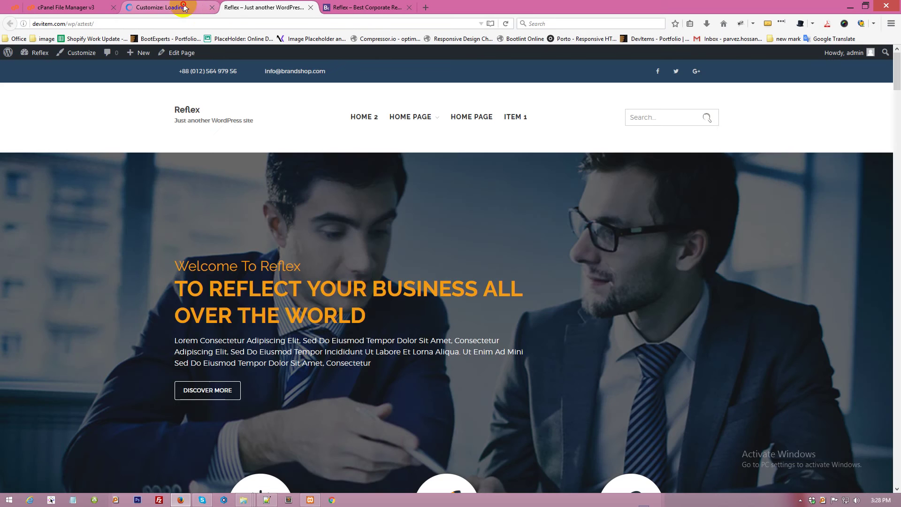
click(177, 7)
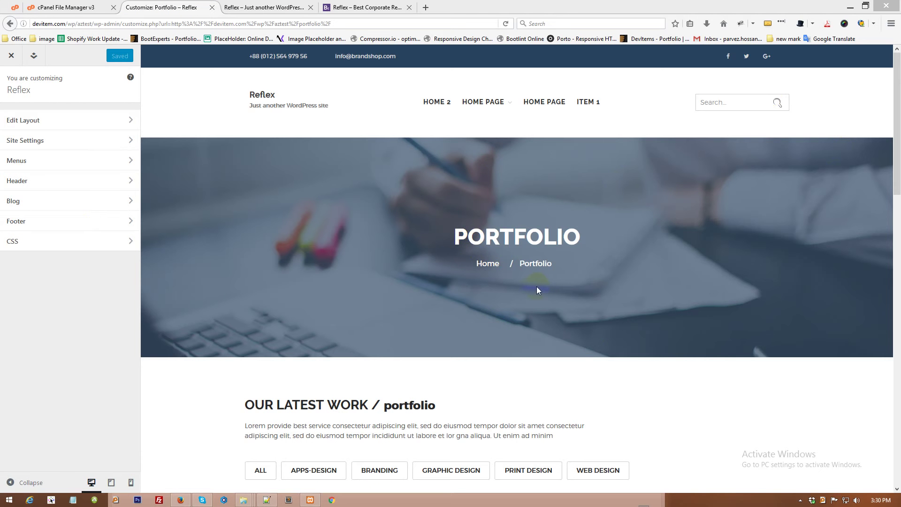
Open the Reflex Portfolio widget's settings in the Portfolio Body layout of the Customizer.
scroll(655, 388, down, 15)
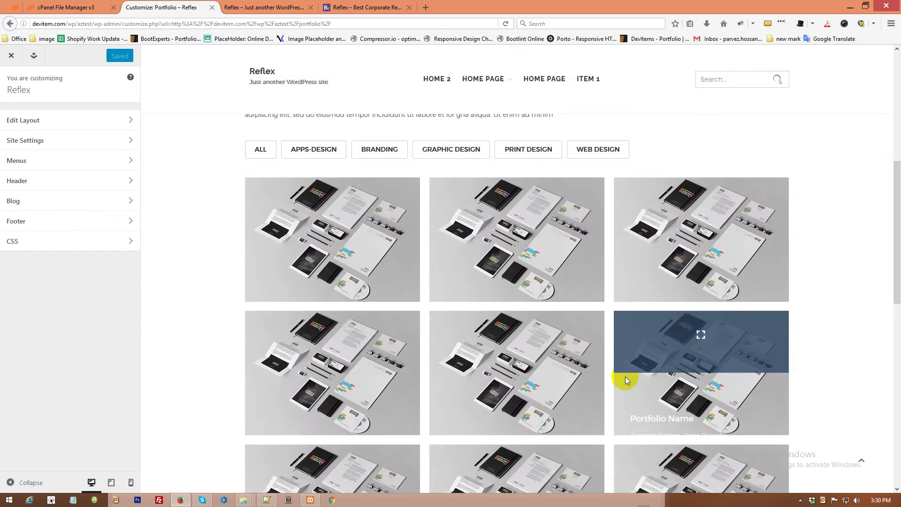
scroll(660, 402, up, 15)
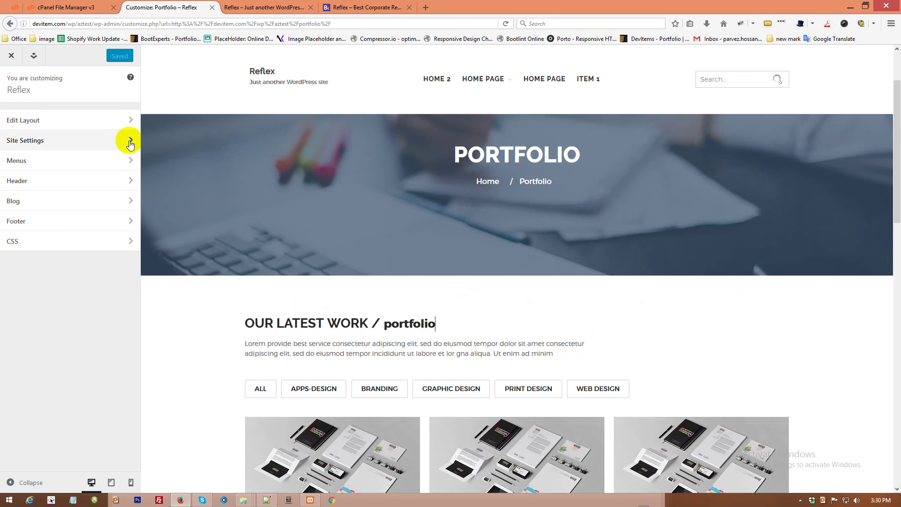
click(111, 121)
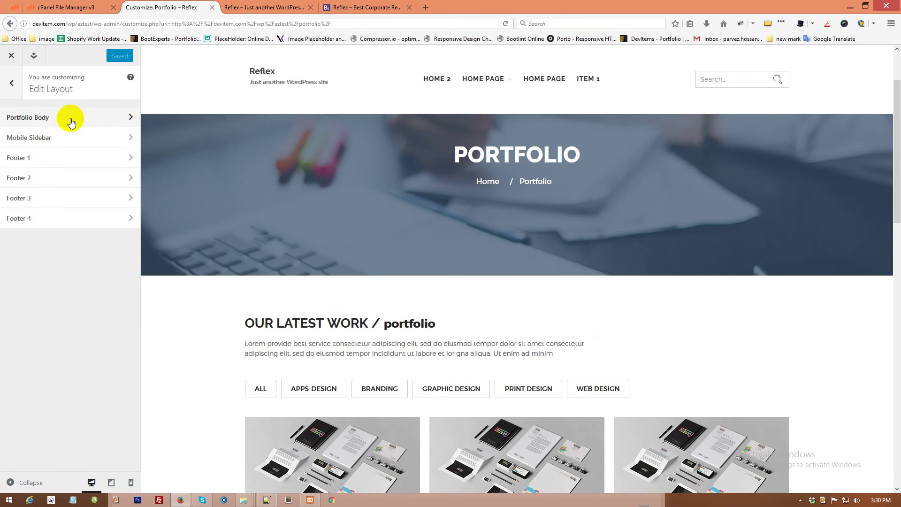
click(201, 277)
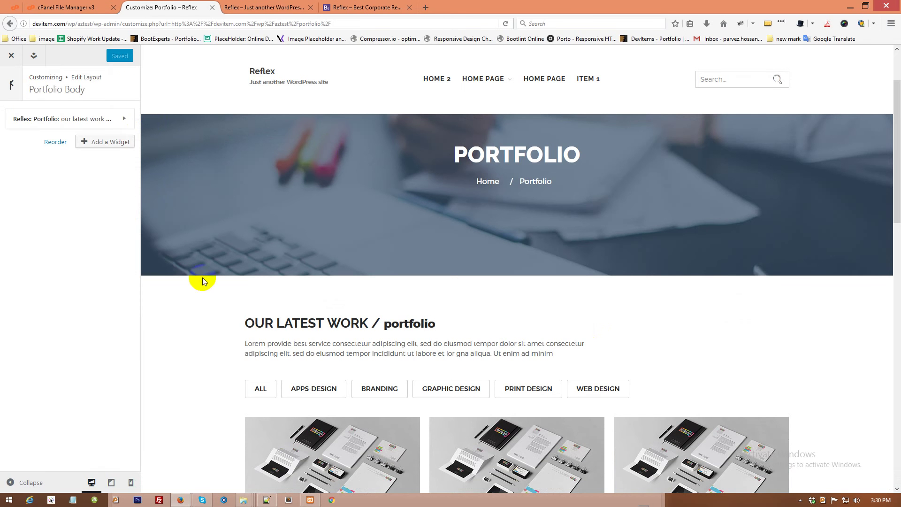
click(84, 118)
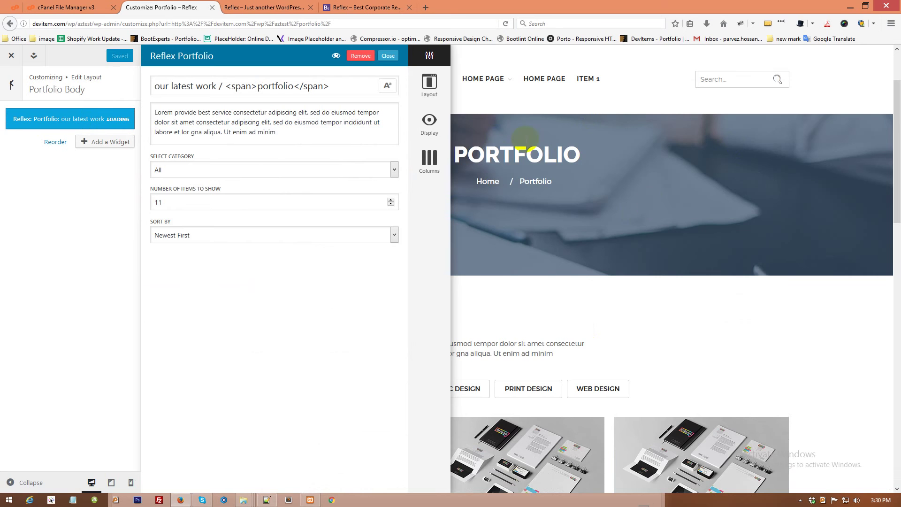
Set the Reflex Portfolio widget to 2 Columns, check the grid in the preview and publish the change.
click(430, 164)
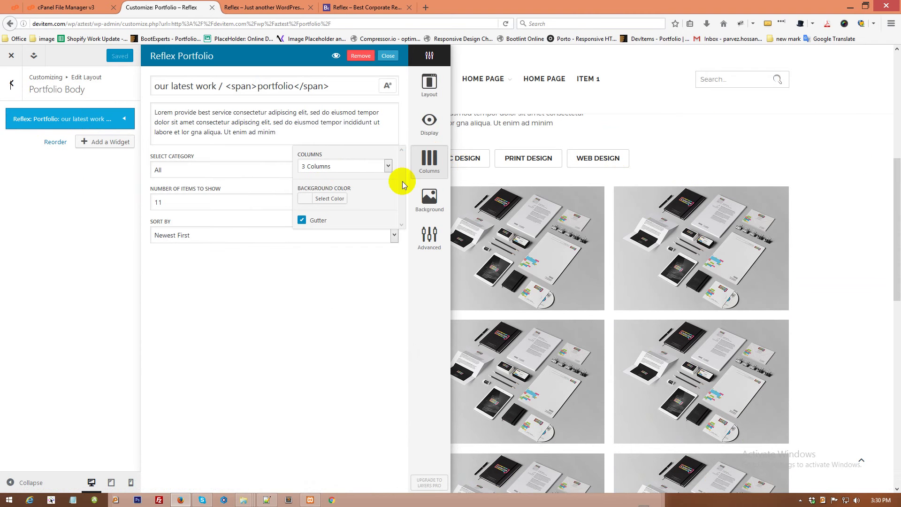
click(303, 169)
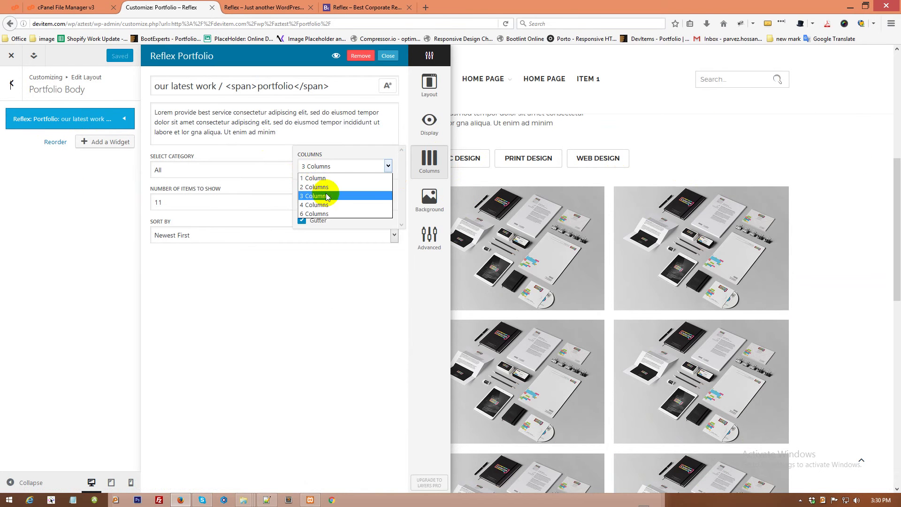
click(318, 187)
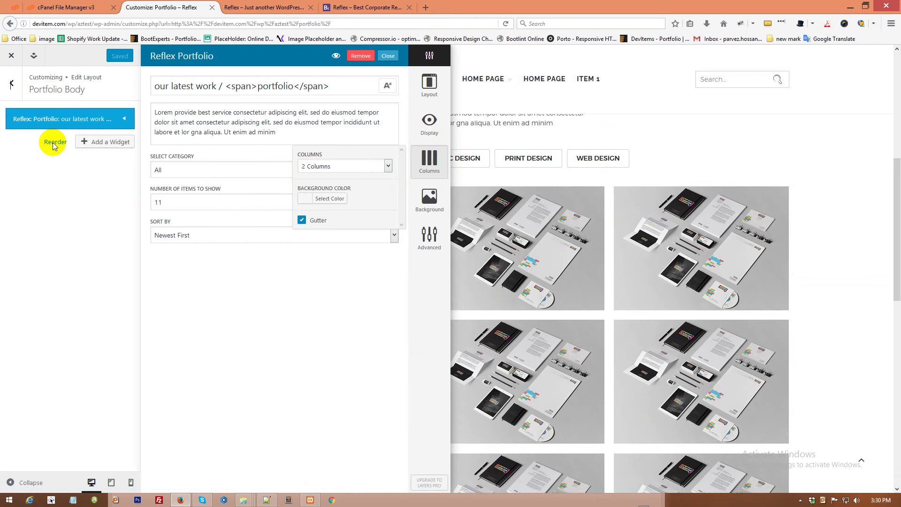
click(70, 115)
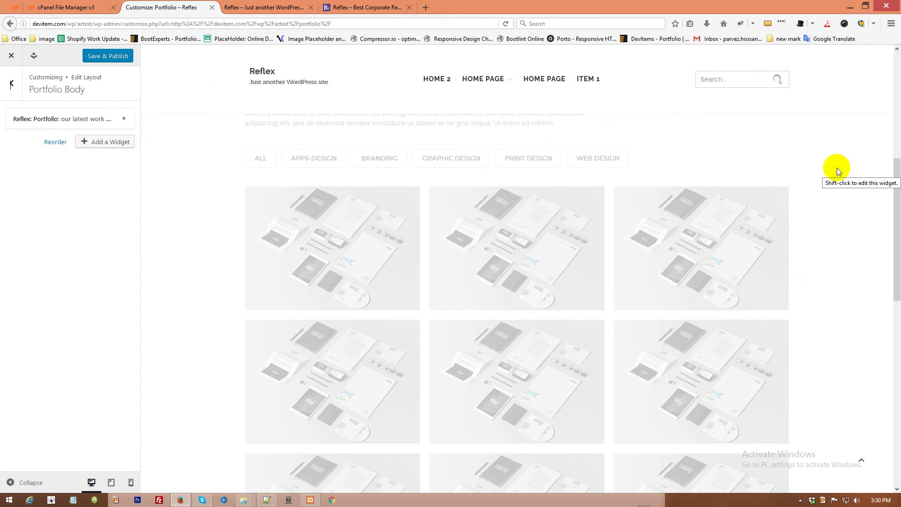
scroll(467, 292, down, 6)
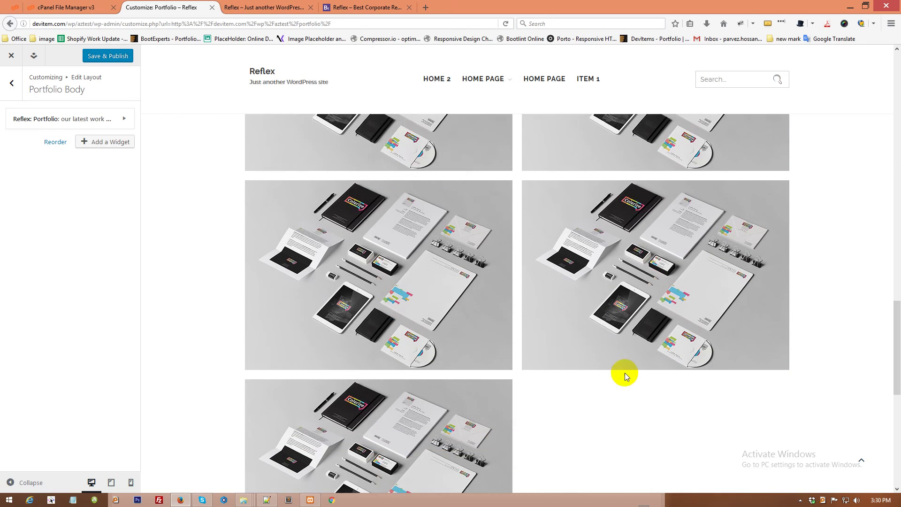
scroll(633, 413, up, 15)
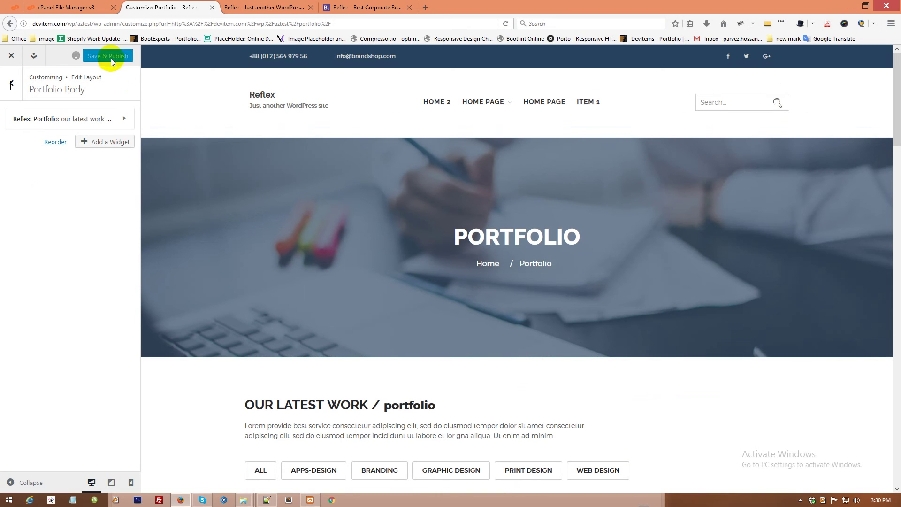
View the published Portfolio page and review its grid down to the pagination and footer.
click(34, 55)
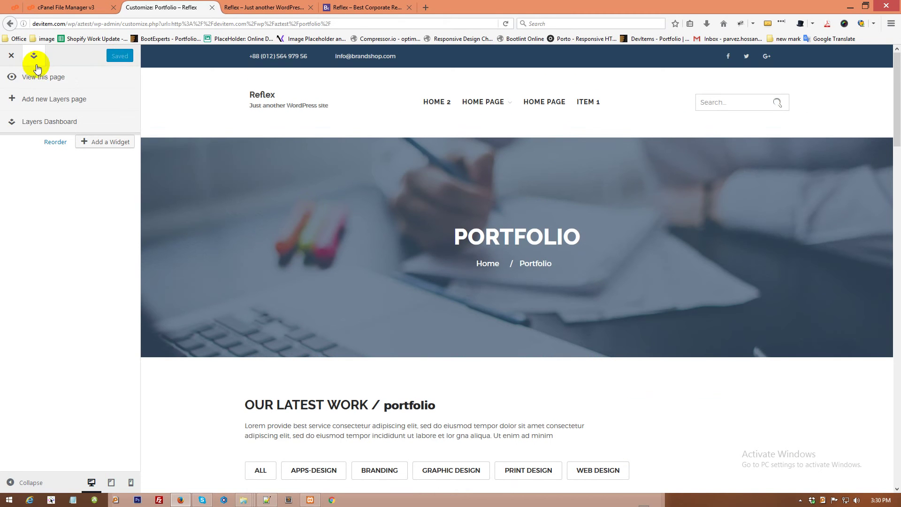
click(32, 81)
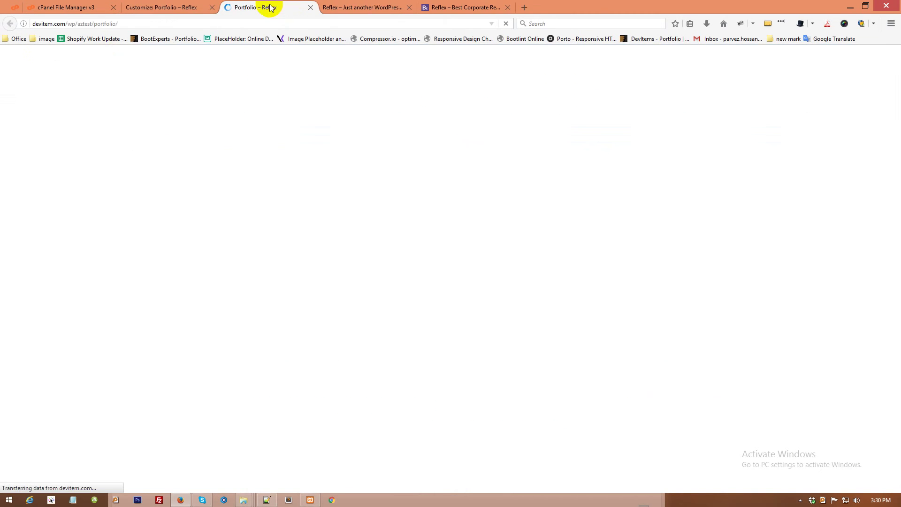
scroll(374, 232, down, 8)
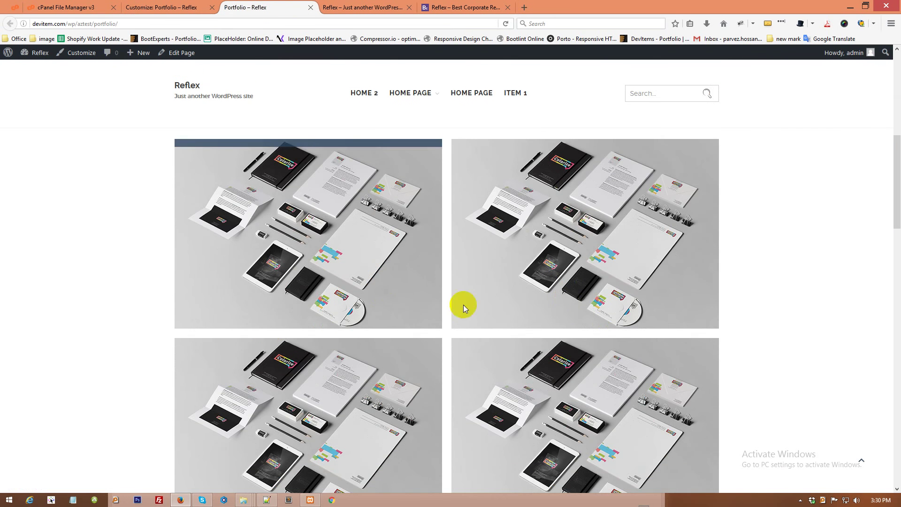
scroll(463, 305, down, 10)
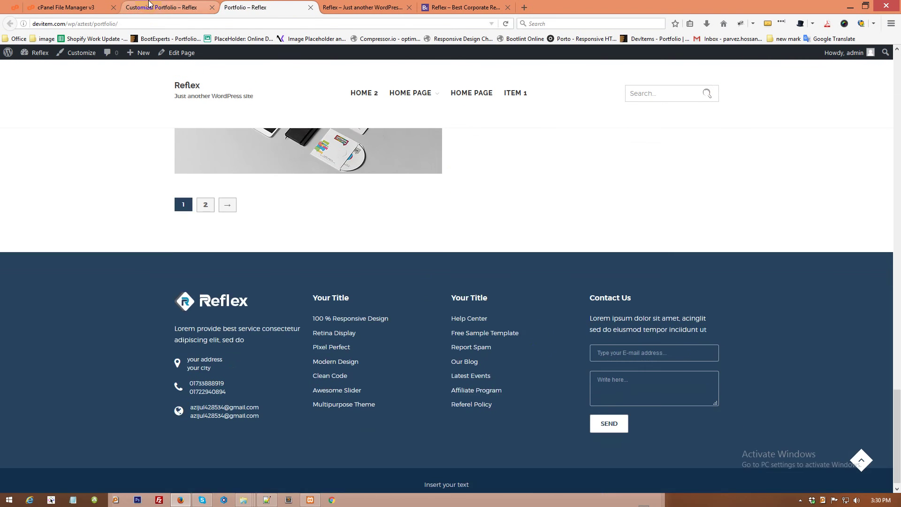
Return to the Customizer, set the Reflex Portfolio widget to 3 Columns and publish the change.
click(149, 4)
click(68, 118)
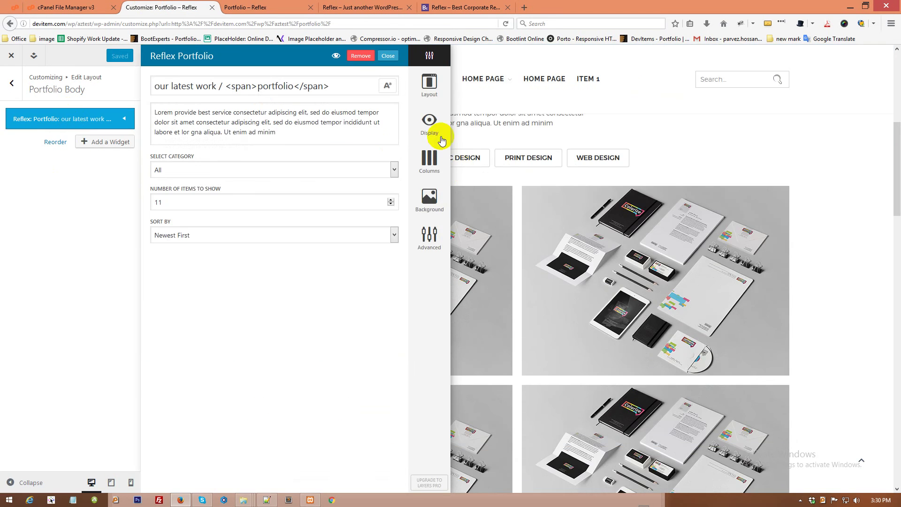
click(429, 124)
click(431, 164)
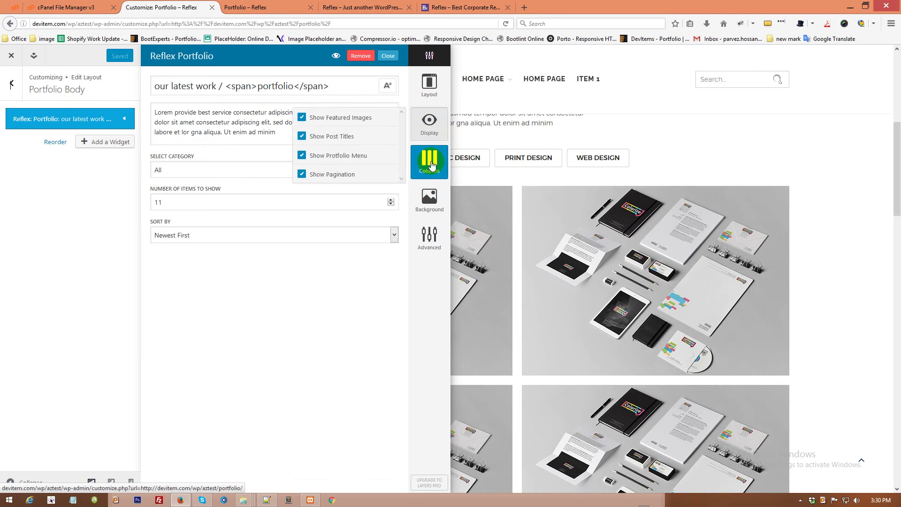
click(334, 166)
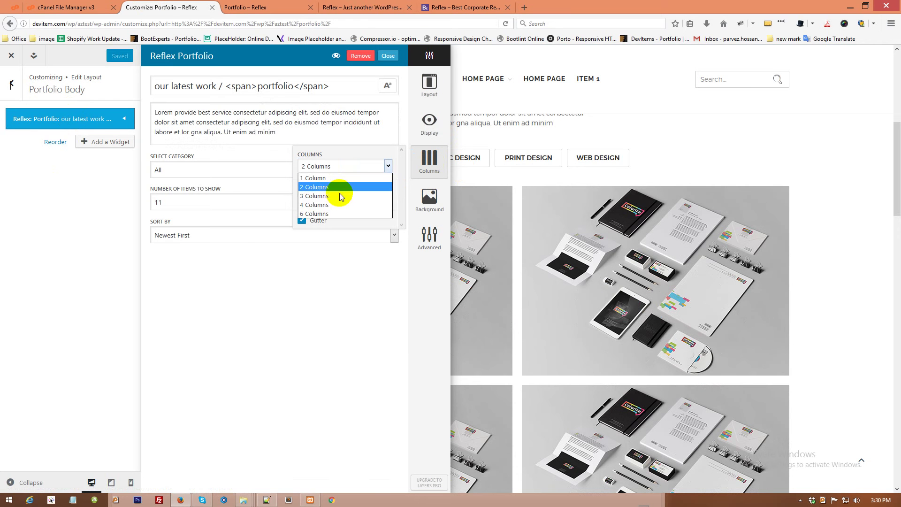
click(341, 196)
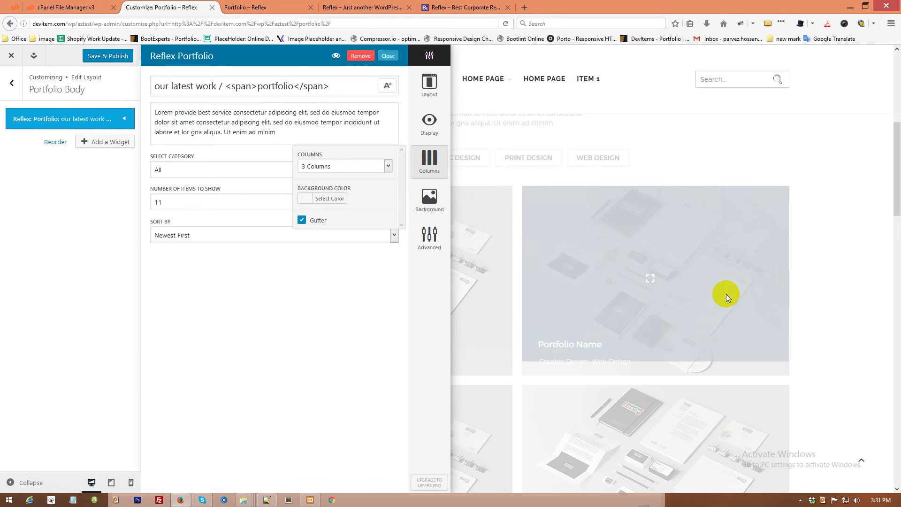
click(109, 55)
click(97, 120)
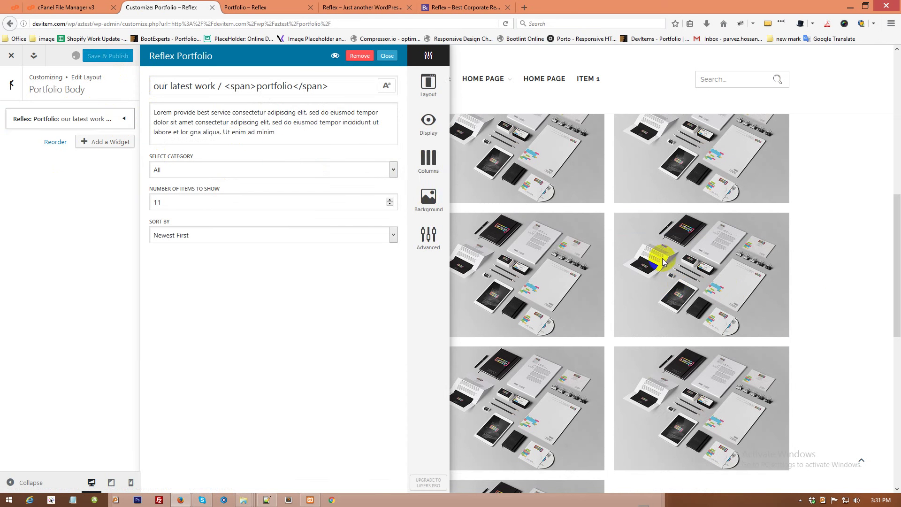
Reload the live Portfolio page and review the portfolio grid's column layout.
click(288, 9)
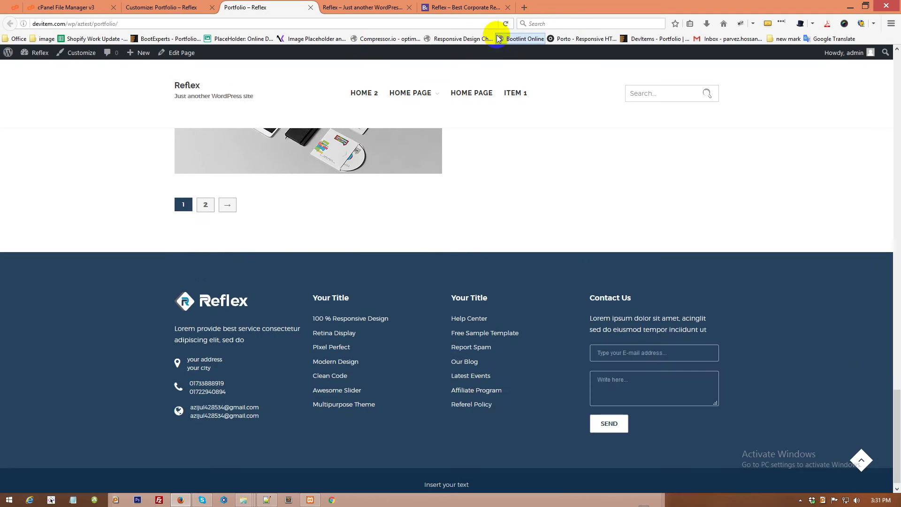
scroll(458, 241, up, 10)
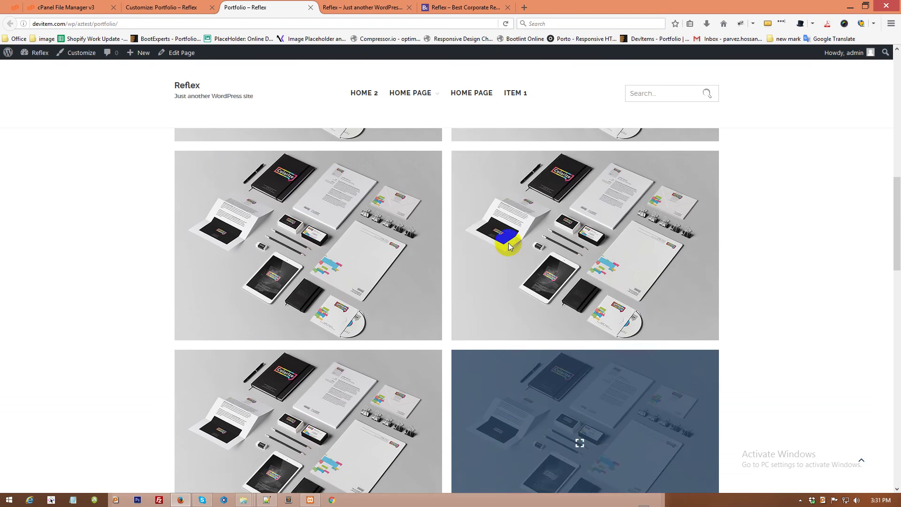
scroll(508, 242, up, 5)
click(505, 23)
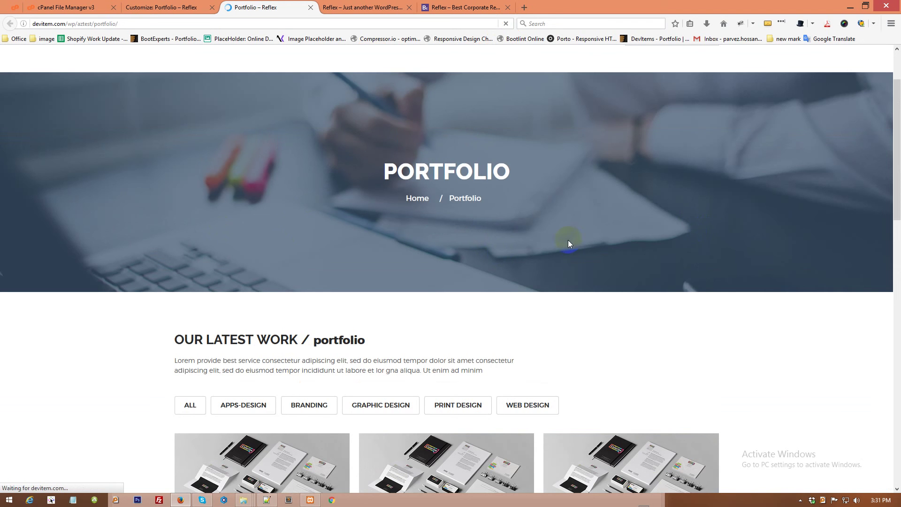
scroll(568, 244, down, 10)
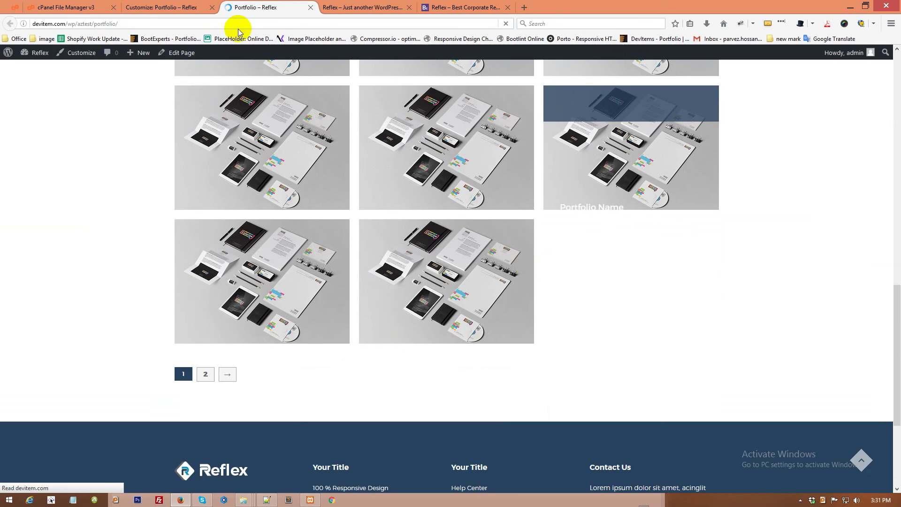
Set the Reflex Portfolio widget to 4 Columns in the Customizer, publish it and reload the live Portfolio page.
click(162, 7)
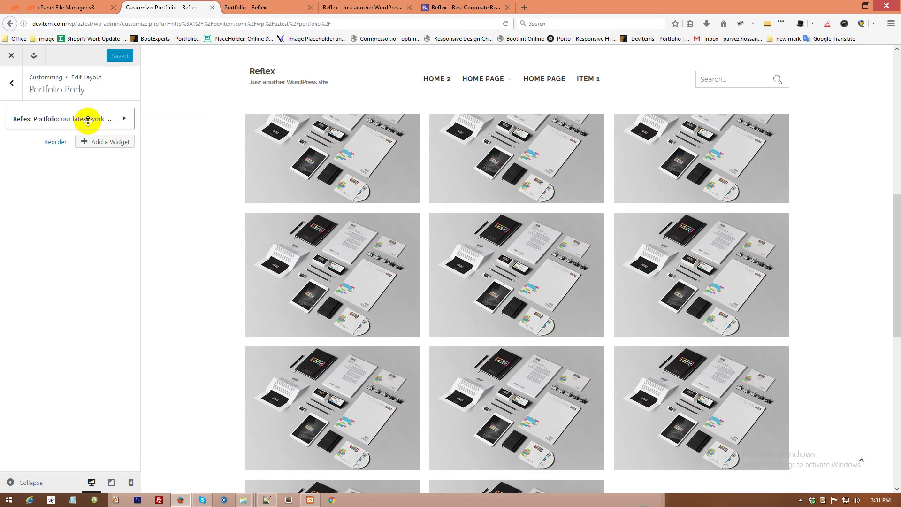
click(84, 119)
click(417, 174)
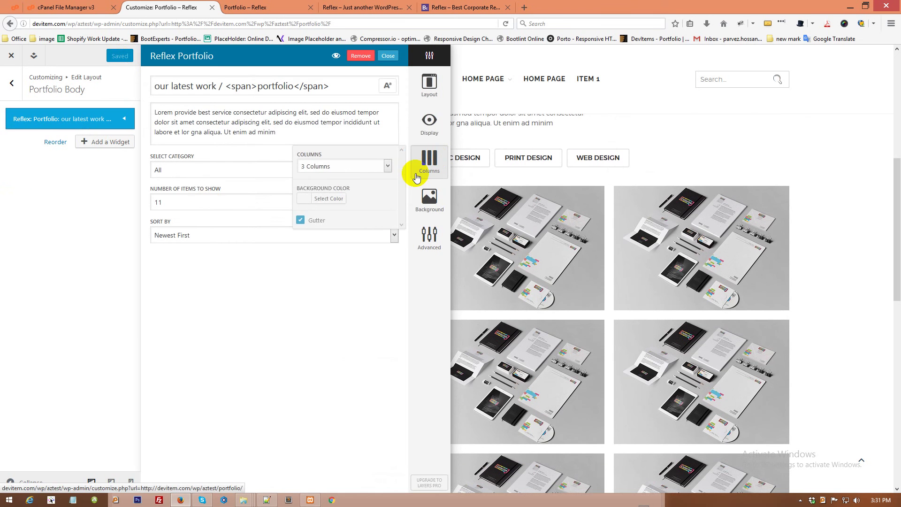
click(343, 167)
click(331, 205)
click(80, 120)
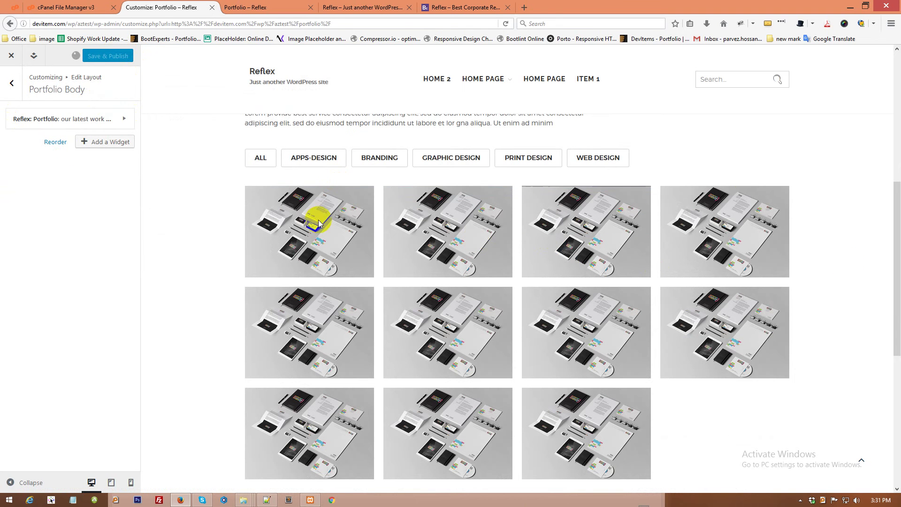
click(74, 118)
click(262, 7)
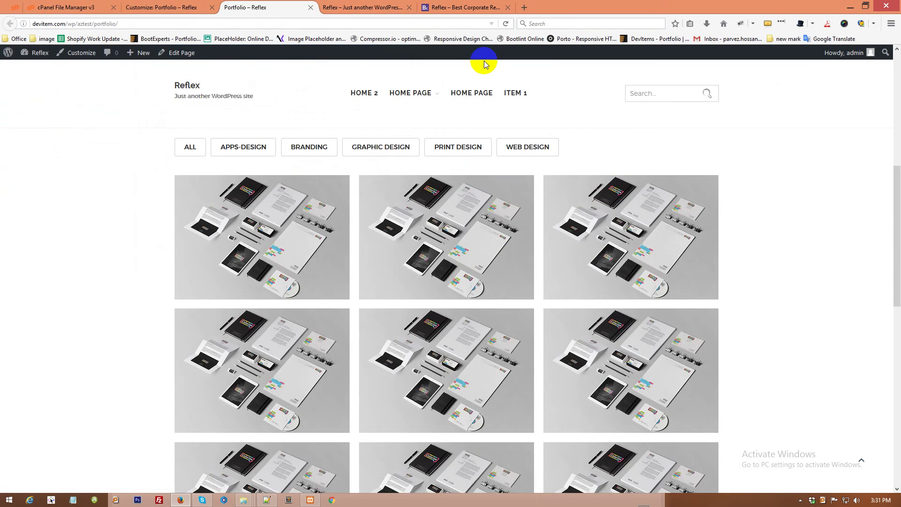
click(505, 24)
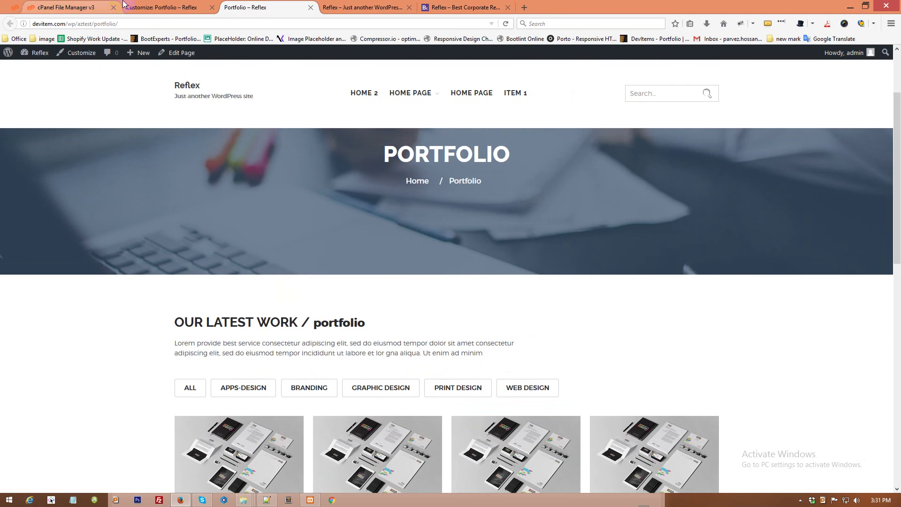
Turn off the Show Protfolio Menu display option of the Reflex Portfolio widget in the Customizer and publish the change.
click(124, 6)
click(429, 123)
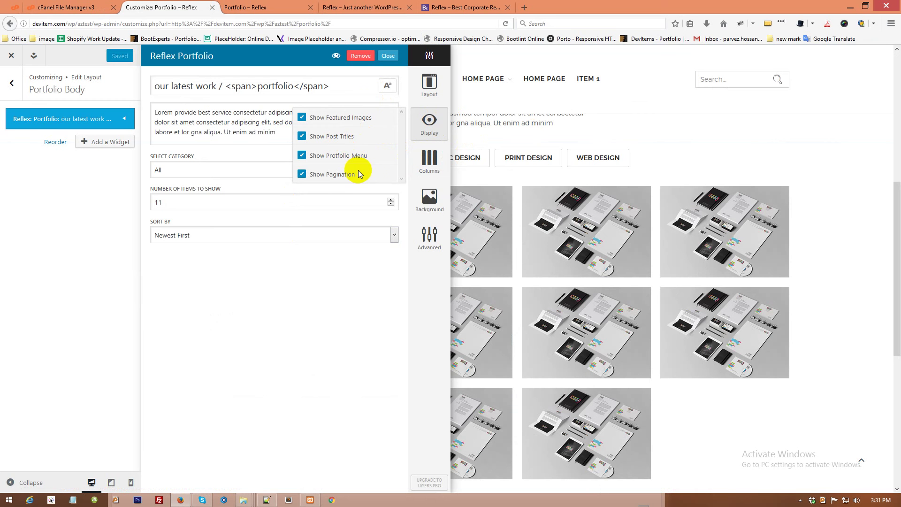
click(353, 157)
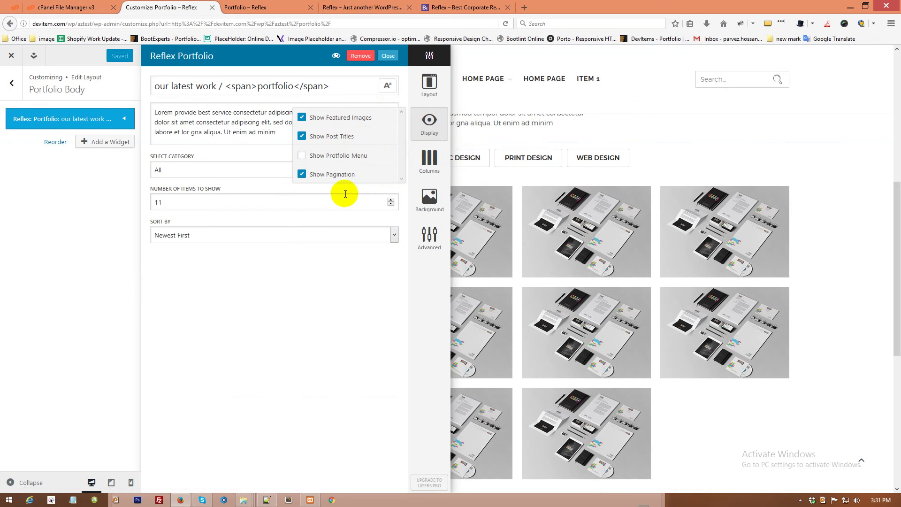
click(107, 123)
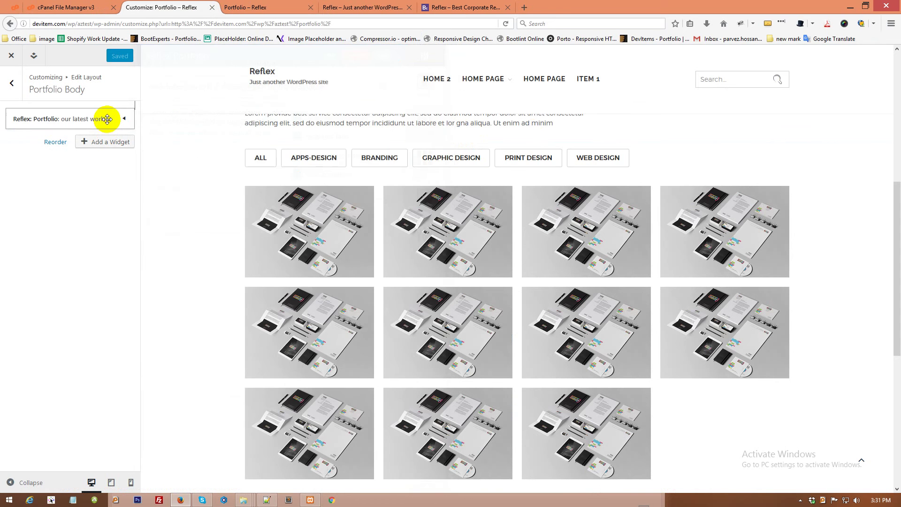
click(770, 209)
click(128, 127)
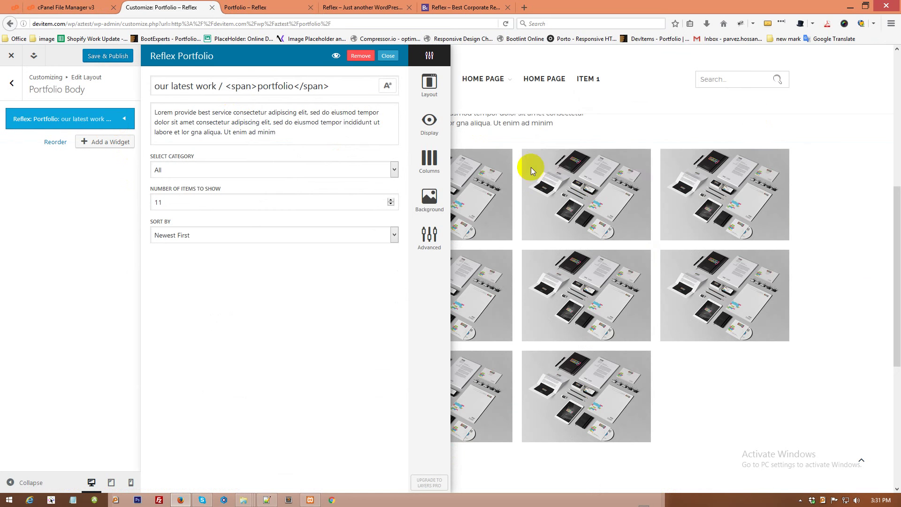
click(107, 111)
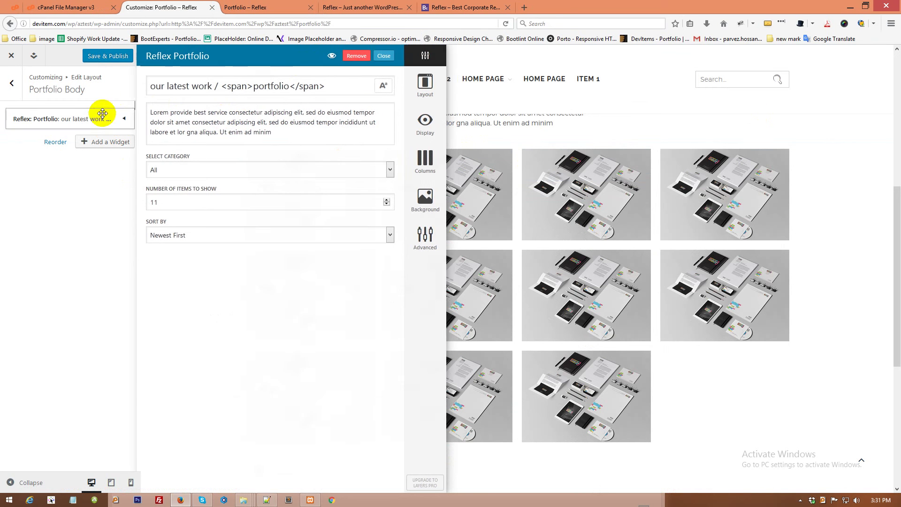
scroll(464, 231, up, 3)
Locate the category filter menu above the grid on the live Portfolio page and reload the page to check the change.
click(246, 8)
scroll(383, 289, down, 3)
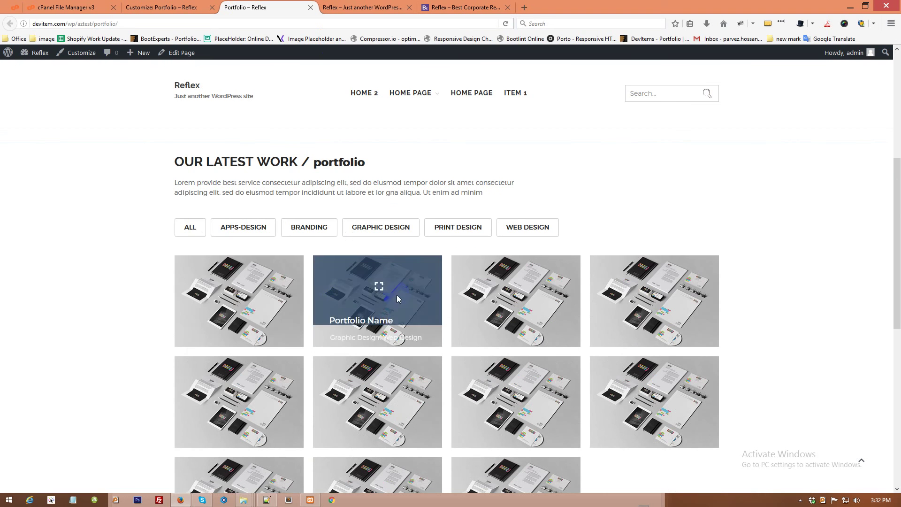
key(Print)
drag(138, 201, 568, 243)
click(562, 252)
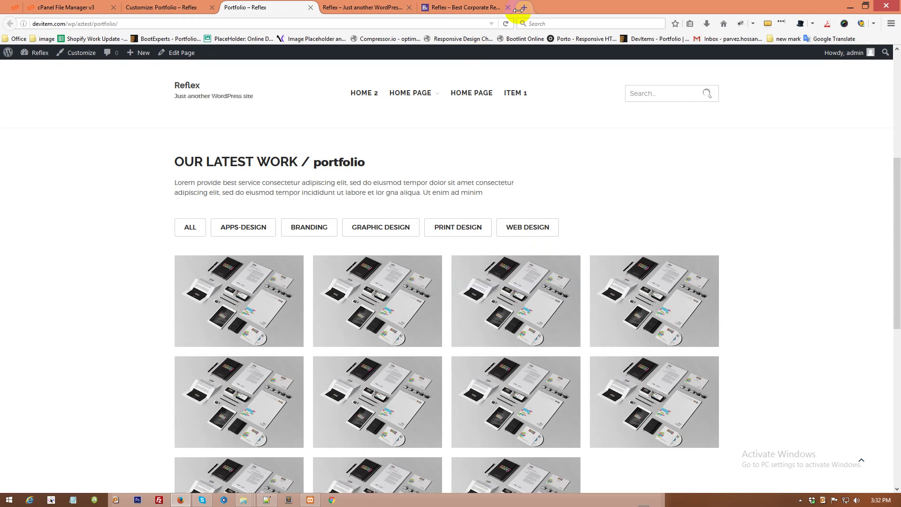
click(505, 24)
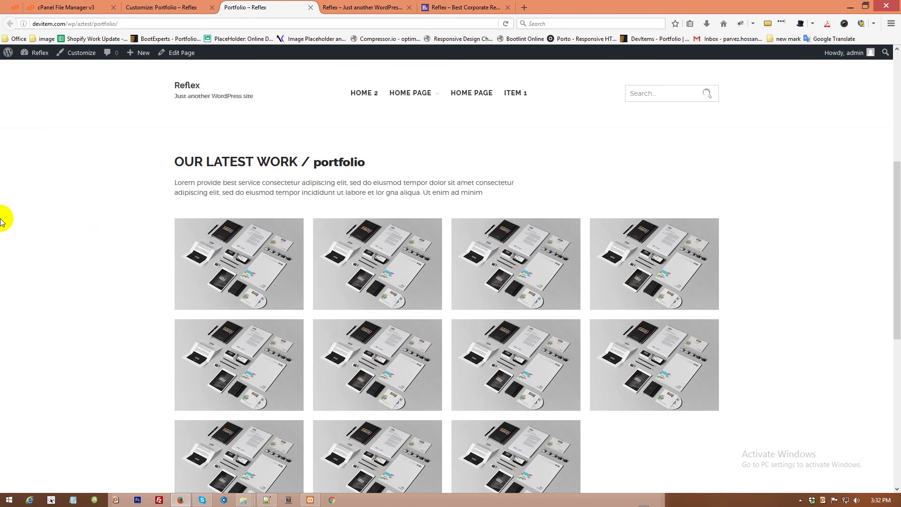
Turn off the Show Pagination display option of the Reflex Portfolio widget in the Customizer.
click(155, 7)
click(80, 119)
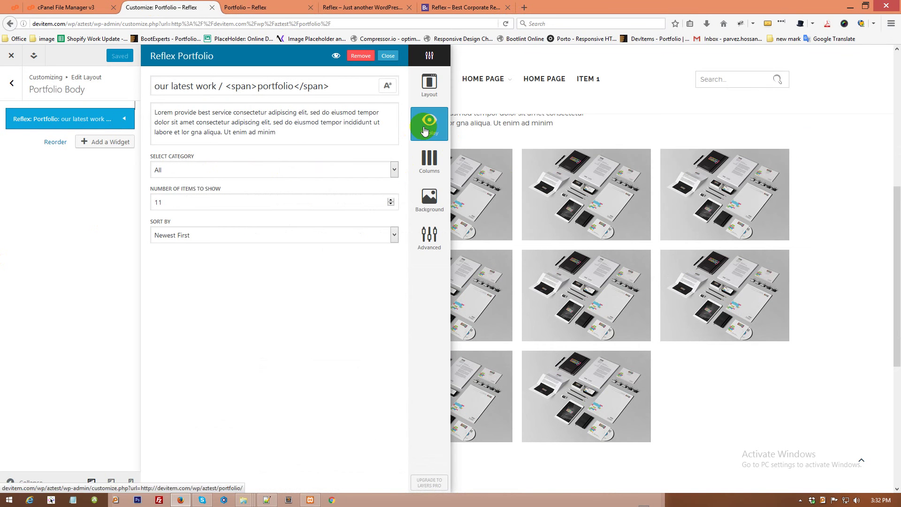
click(429, 123)
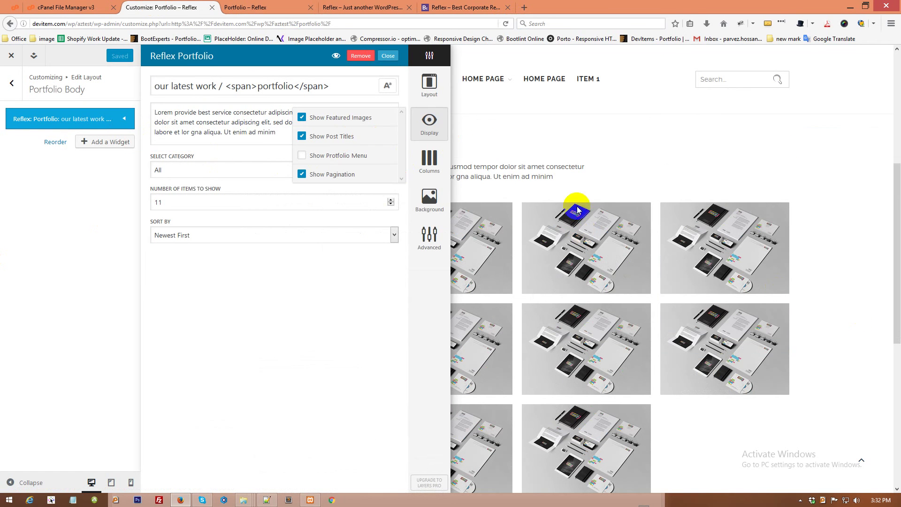
scroll(690, 206, down, 1)
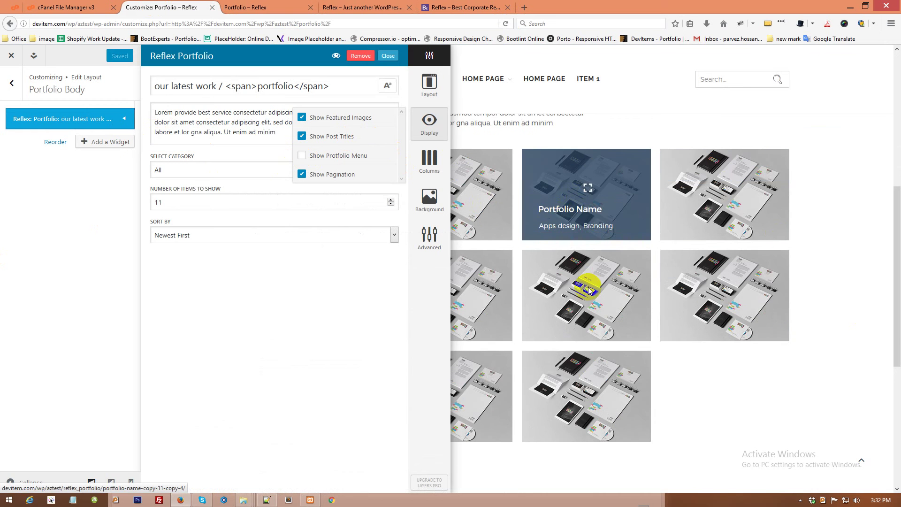
scroll(593, 289, down, 6)
scroll(594, 289, up, 2)
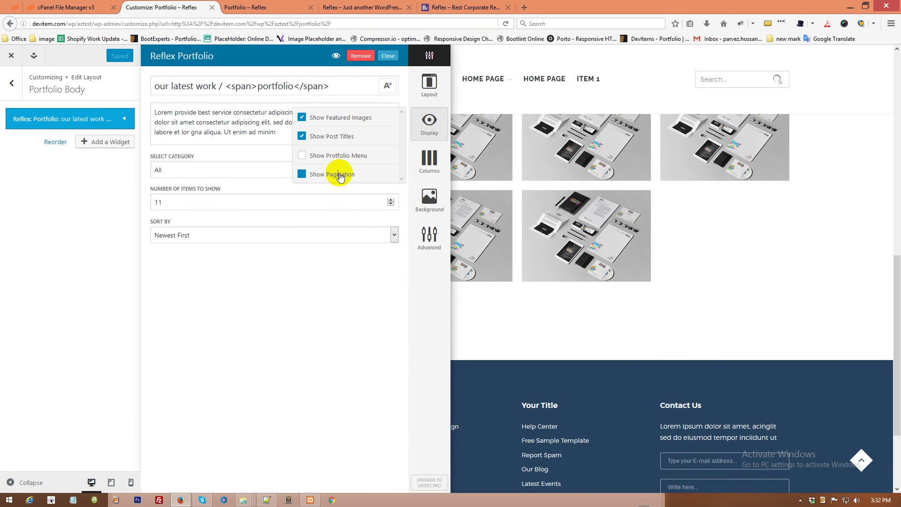
click(45, 117)
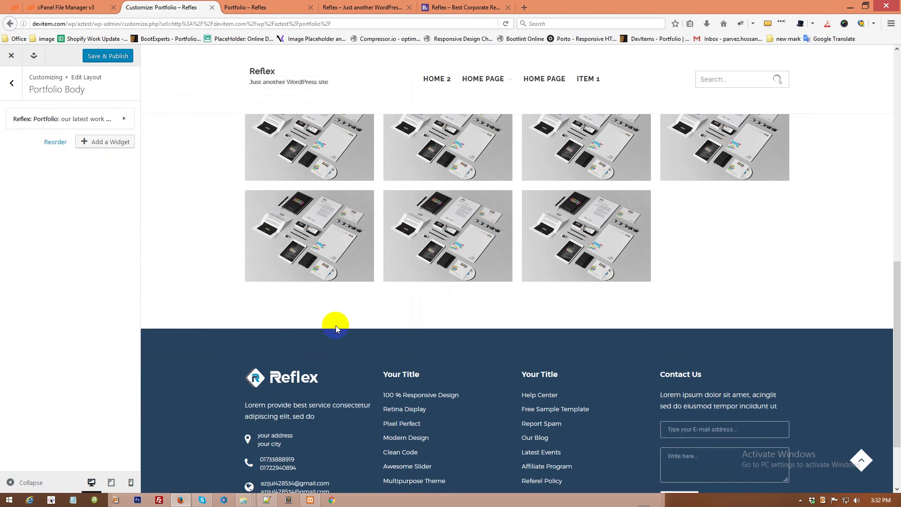
click(108, 113)
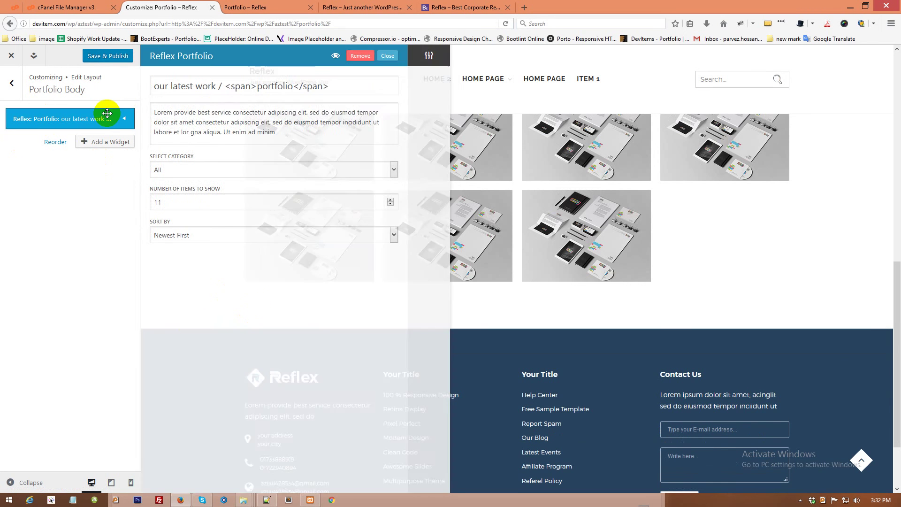
click(337, 87)
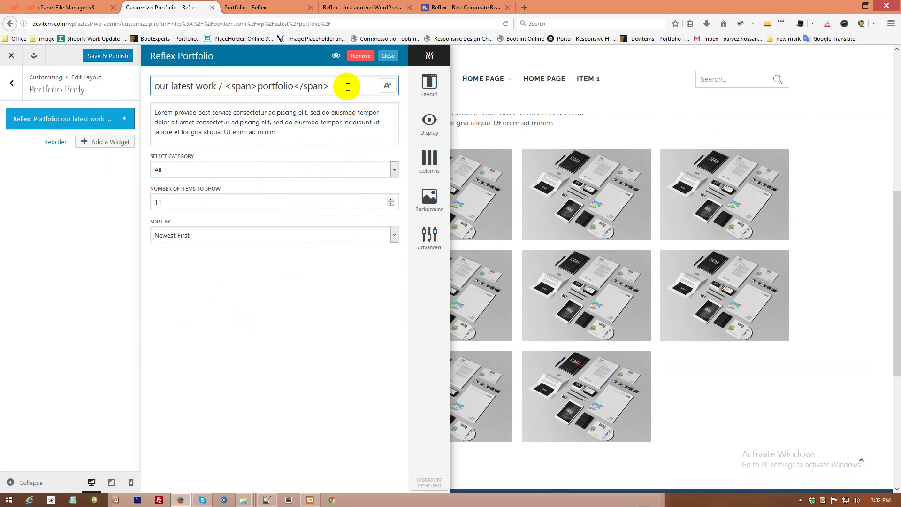
click(344, 136)
drag(319, 153, 151, 121)
key(Print)
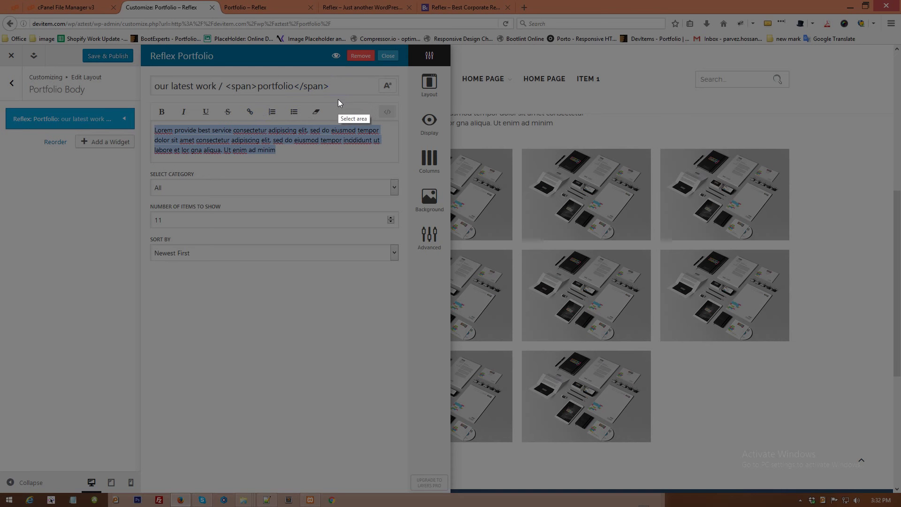
click(335, 100)
click(311, 113)
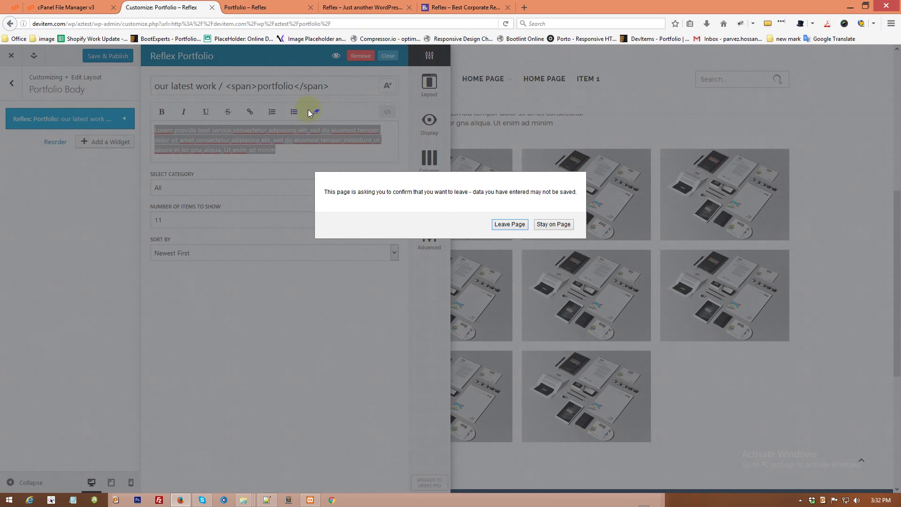
click(514, 223)
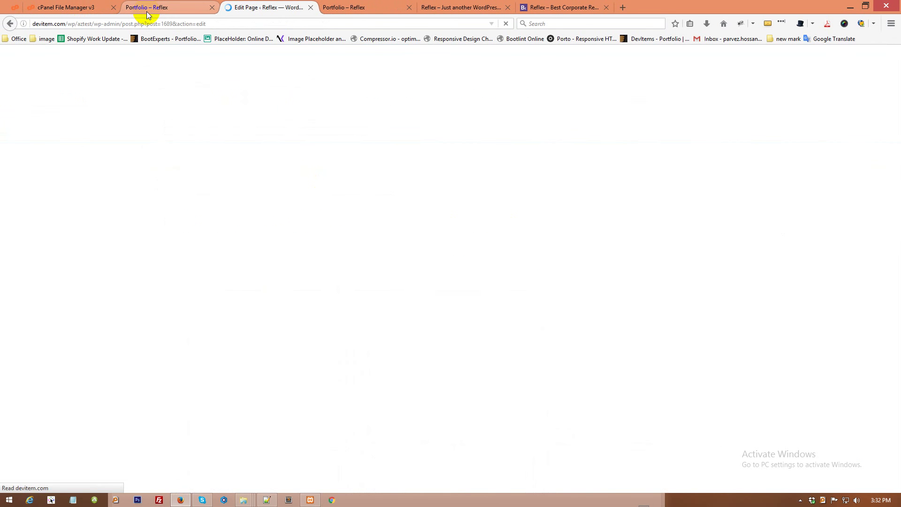
middle_click(136, 12)
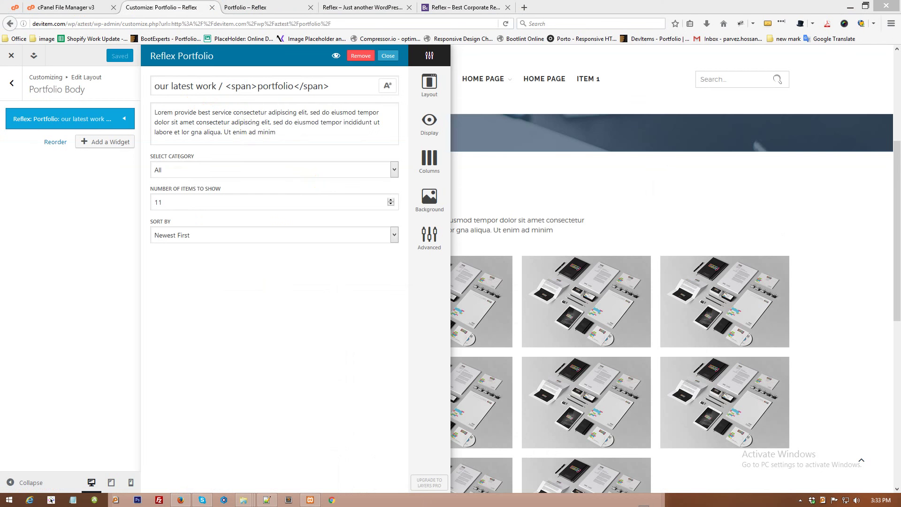
Clear the Reflex Portfolio widget's description and title, and check the preview down to the pagination.
click(287, 130)
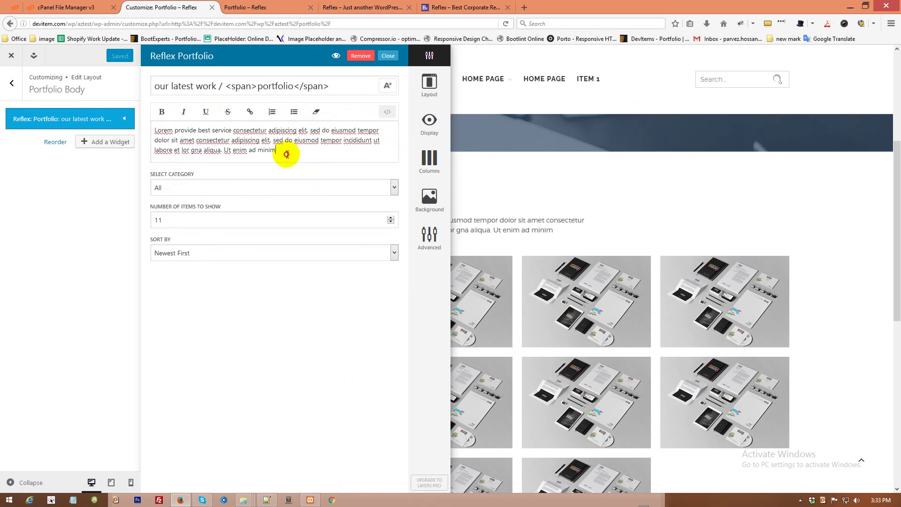
drag(287, 150, 166, 122)
key(BackSpace)
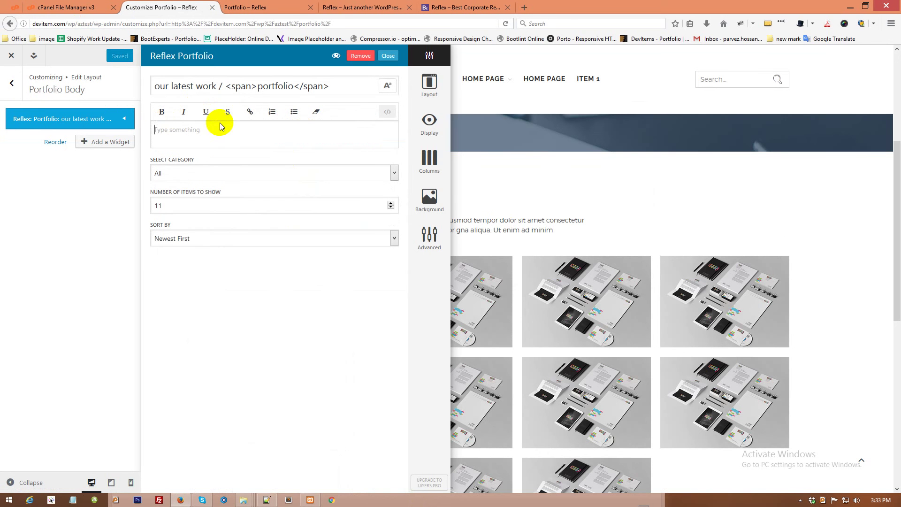
drag(342, 85, 133, 80)
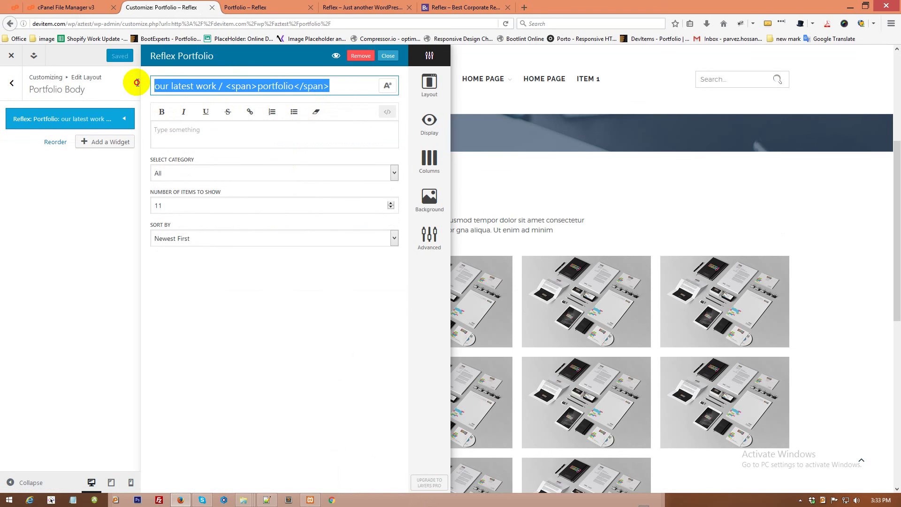
key(BackSpace)
click(336, 56)
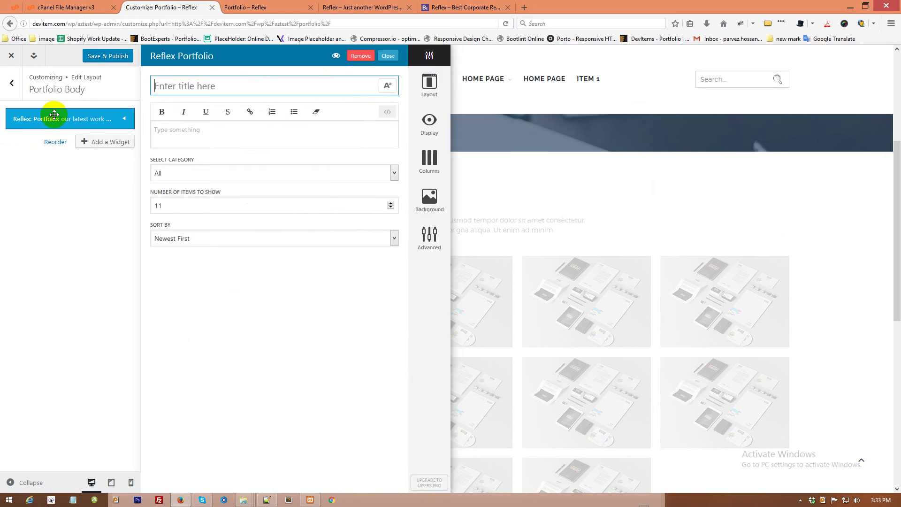
click(41, 118)
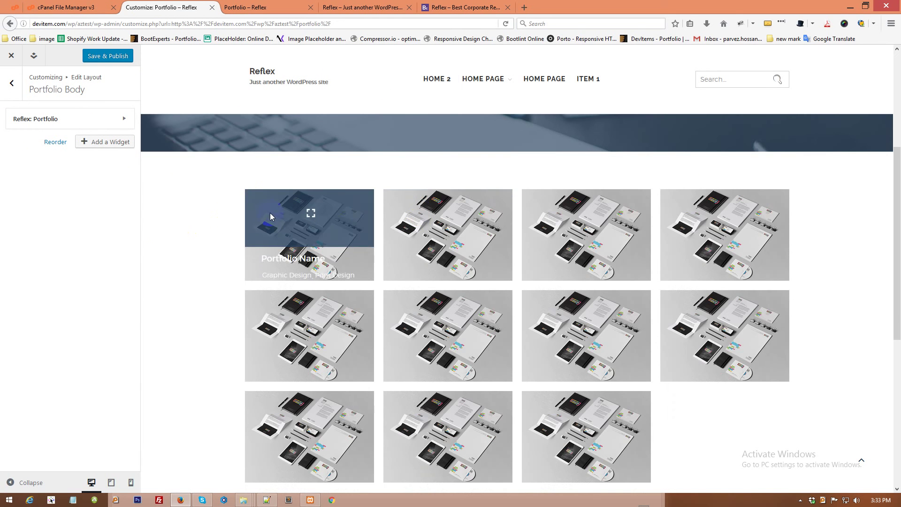
scroll(402, 301, down, 5)
scroll(581, 328, up, 2)
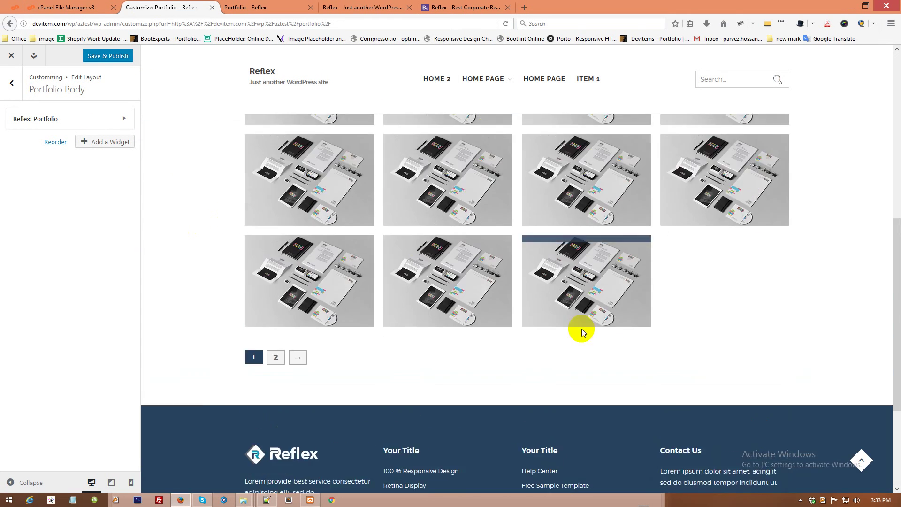
Hide the pagination below the portfolio grid through the Reflex Portfolio widget's display options.
click(75, 116)
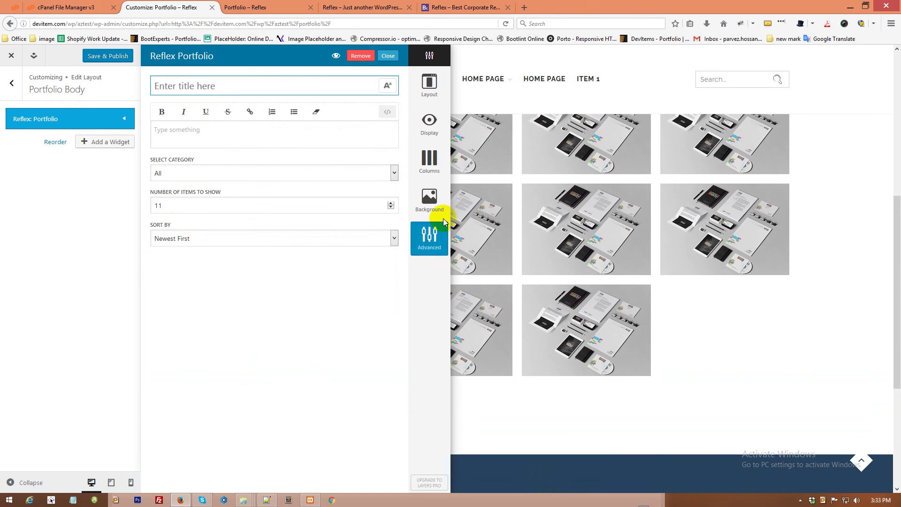
click(428, 124)
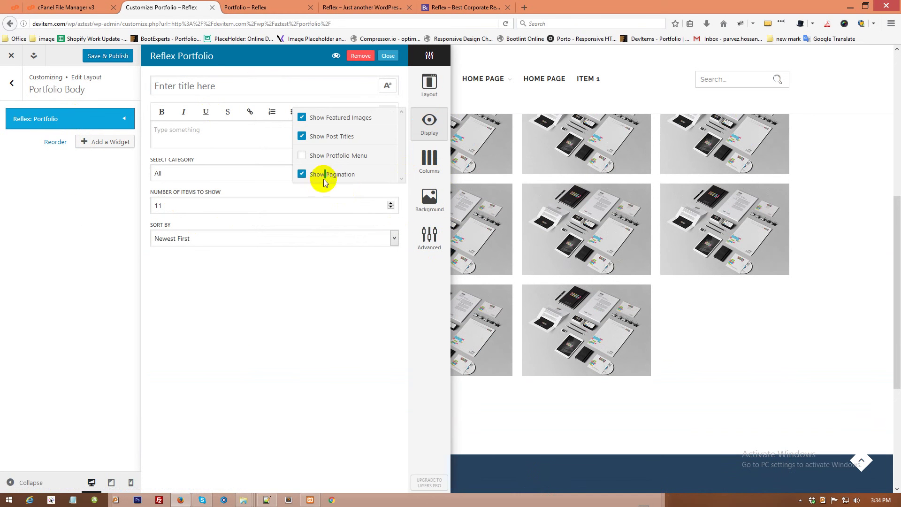
click(103, 126)
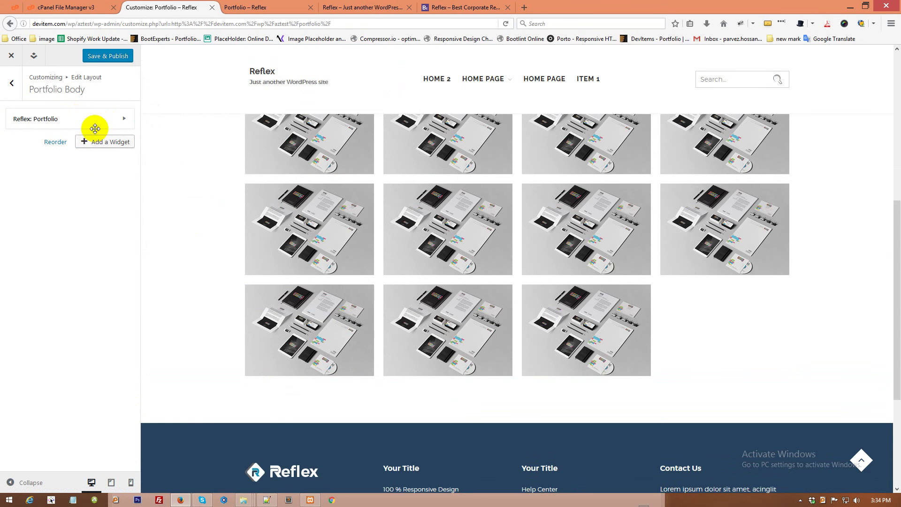
Turn the Show Protfolio Menu display option of the Reflex Portfolio widget back on.
click(81, 117)
click(428, 123)
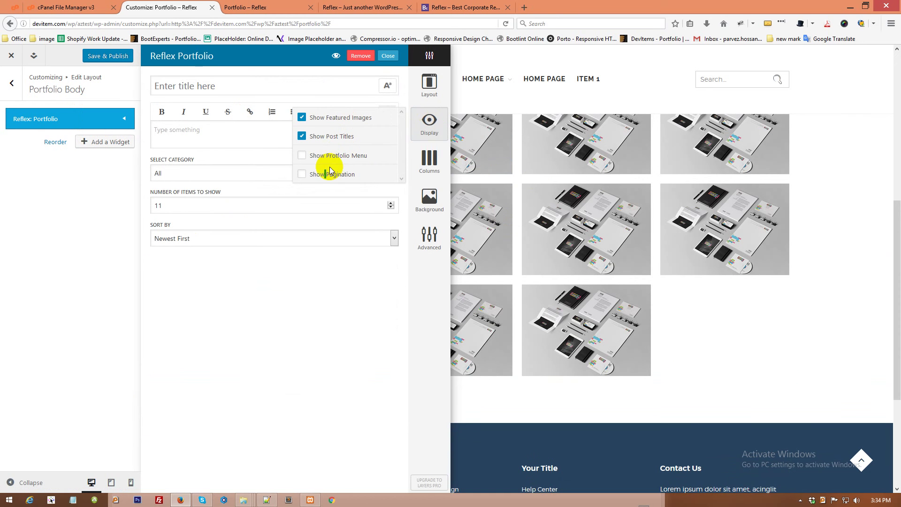
click(337, 156)
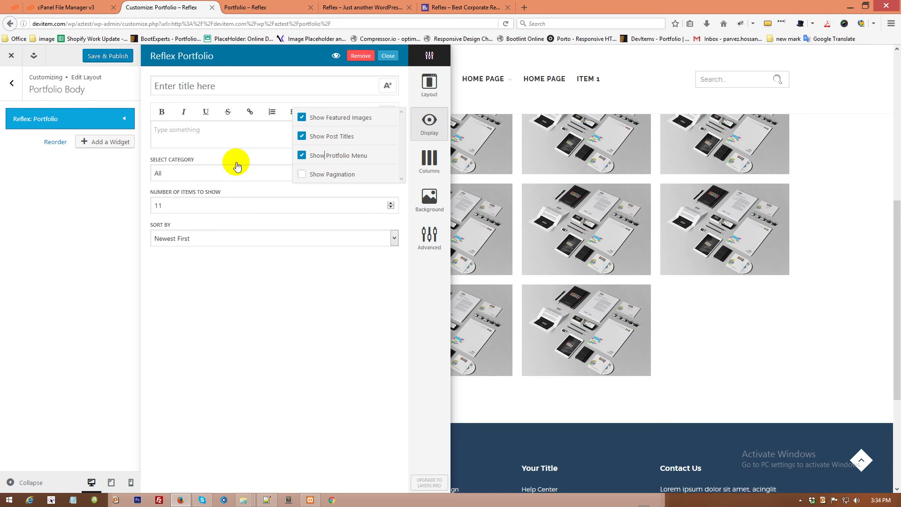
click(71, 122)
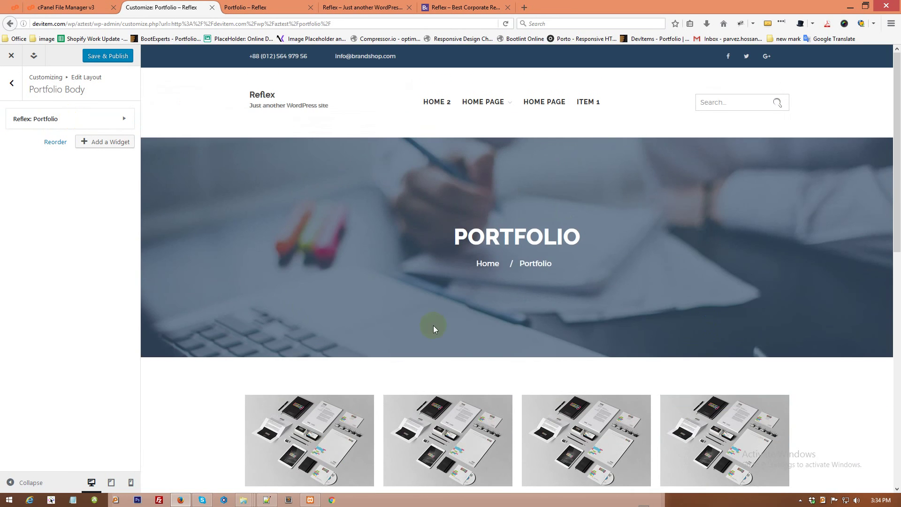
Review the filter menu and grid in the Customizer preview, and reload the live Portfolio page.
scroll(348, 329, down, 2)
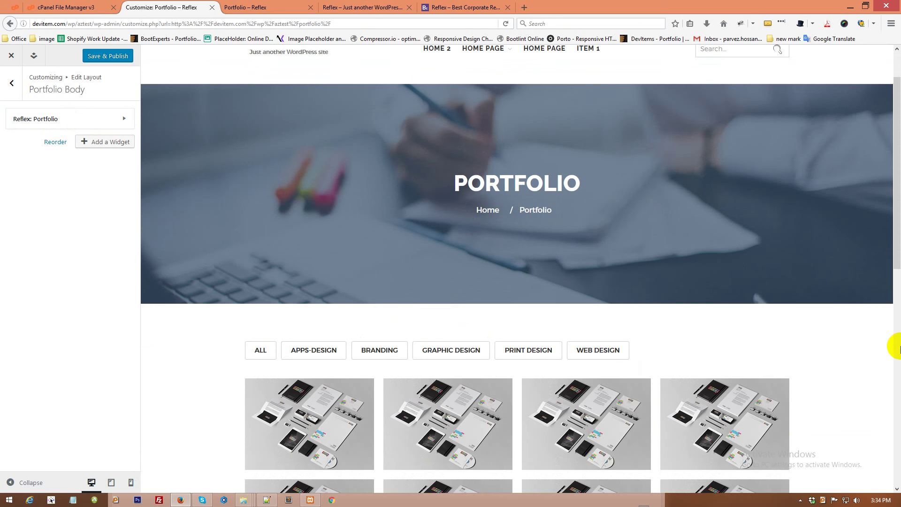
scroll(610, 347, down, 3)
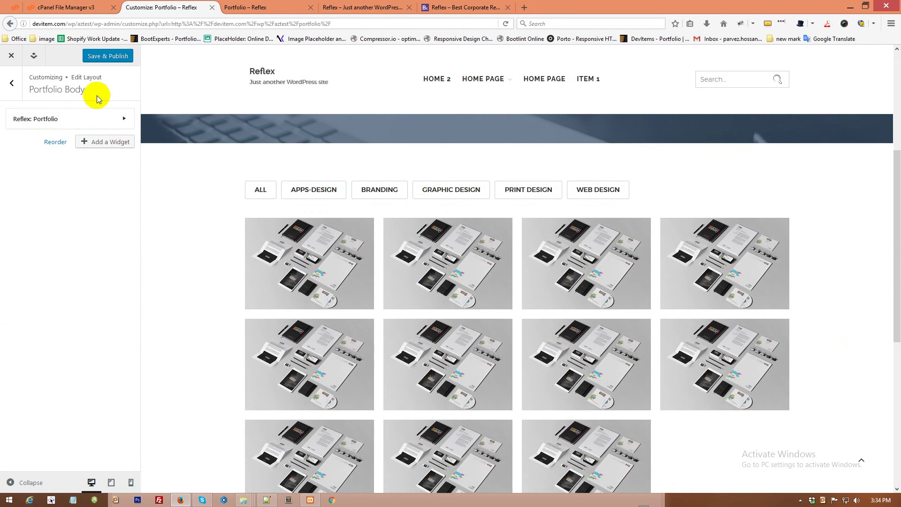
click(255, 7)
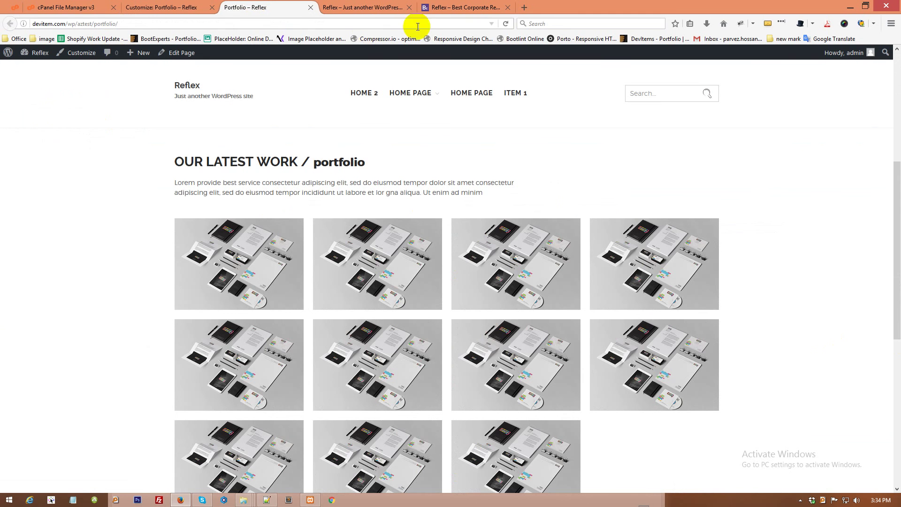
click(504, 23)
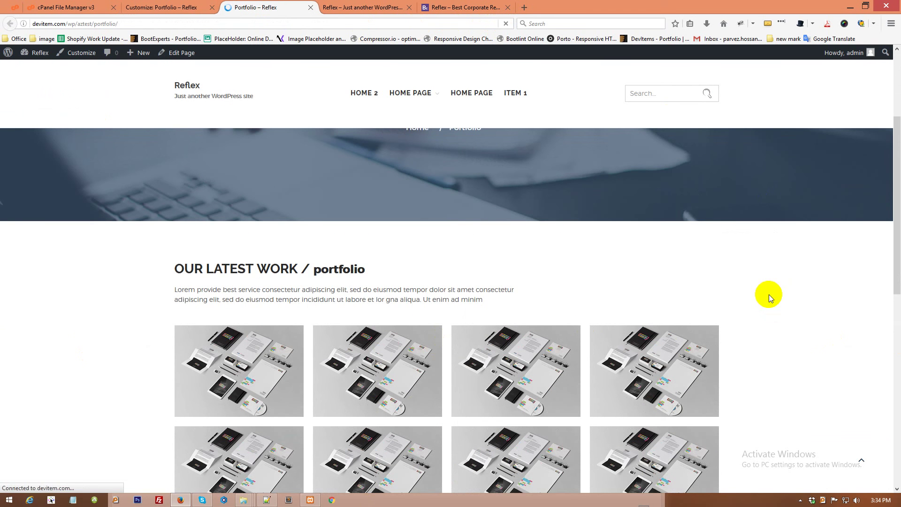
Check the filter menu and portfolio grid on the reloaded live Portfolio page down to the footer.
scroll(814, 207, down, 5)
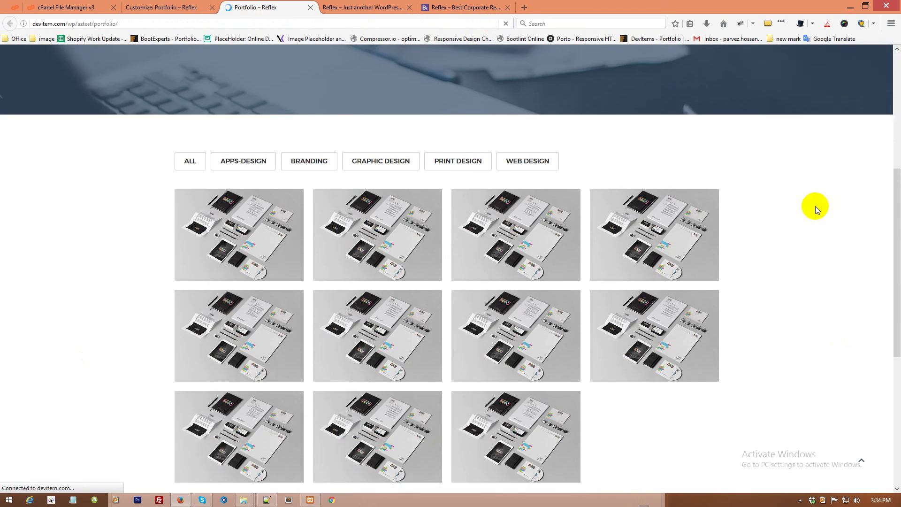
scroll(328, 285, up, 5)
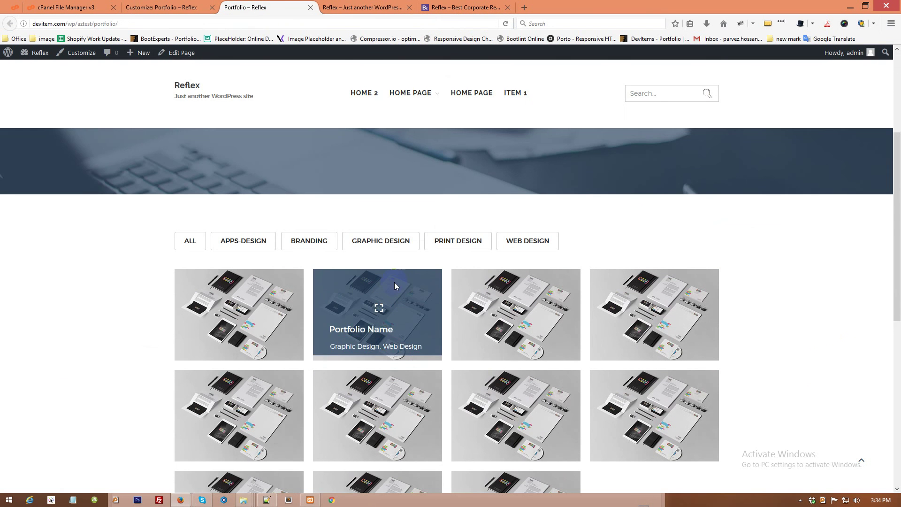
scroll(680, 291, down, 2)
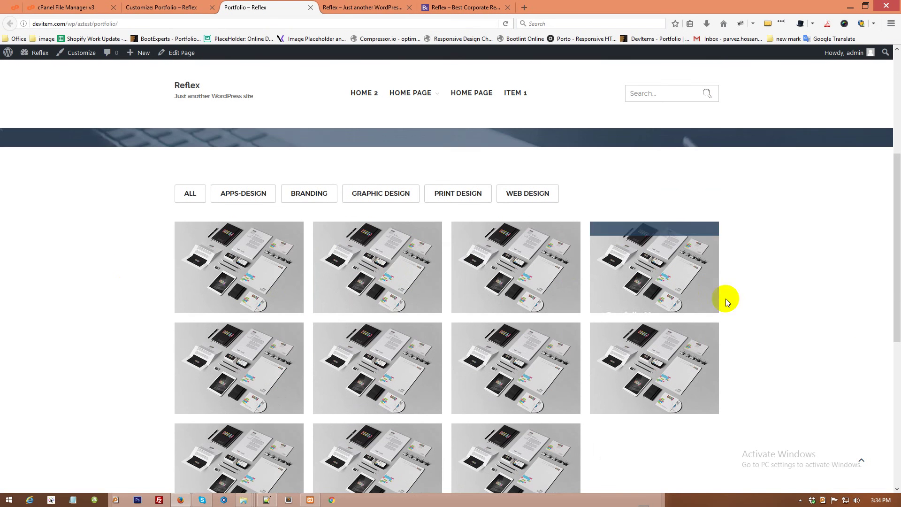
scroll(427, 268, down, 3)
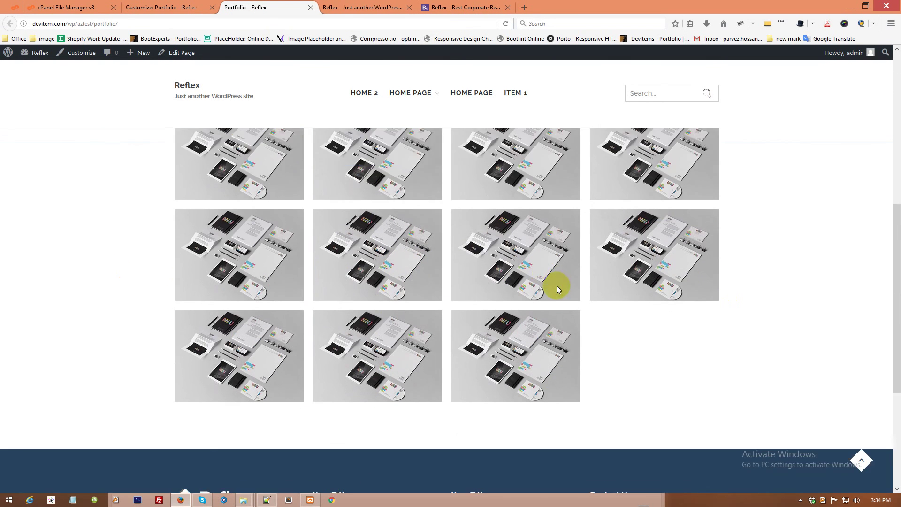
scroll(550, 289, up, 3)
Return to the Customizer and open the Layers Dashboard from it in a separate browser tab.
click(178, 7)
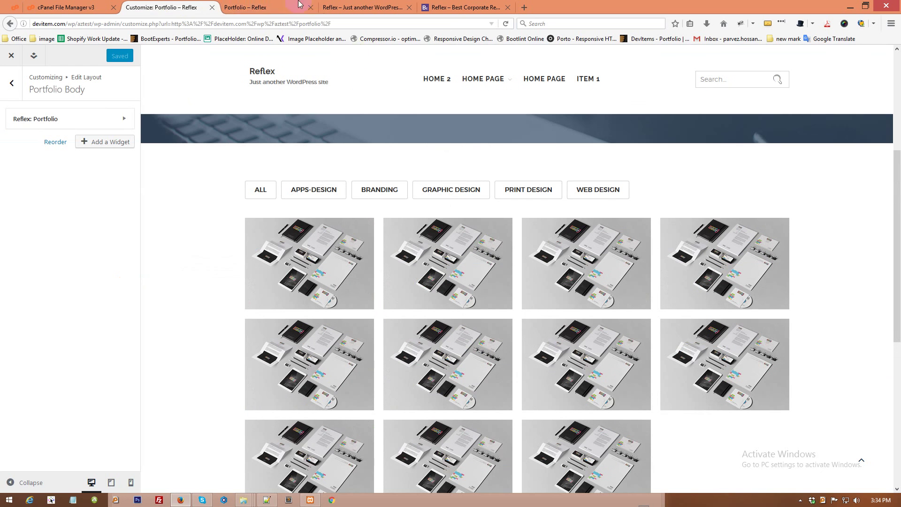
click(33, 54)
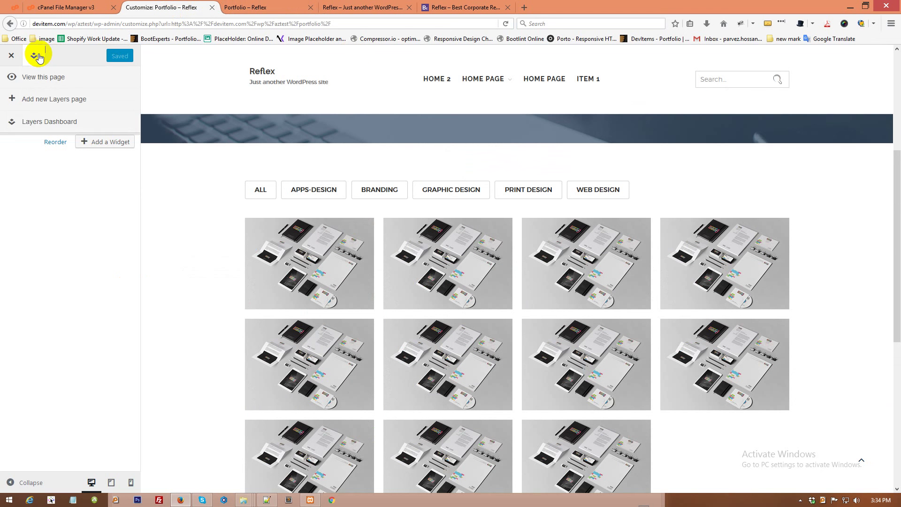
click(47, 121)
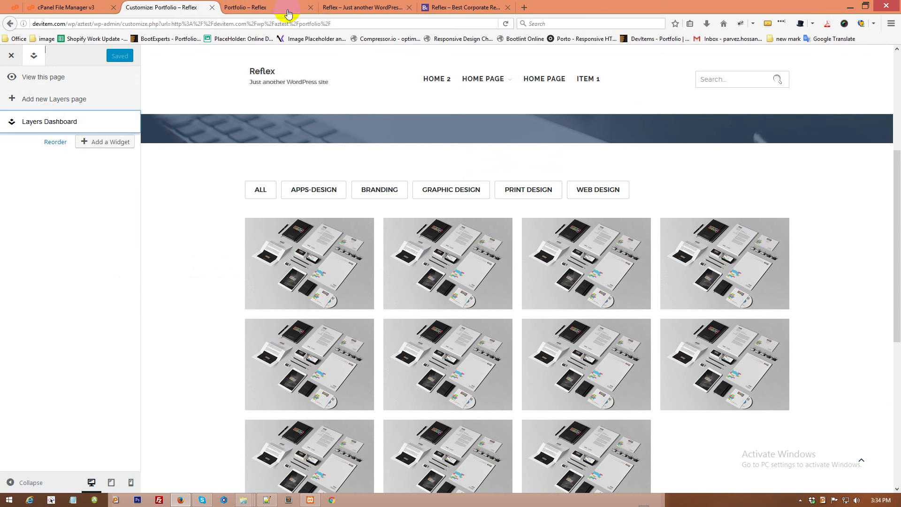
click(258, 6)
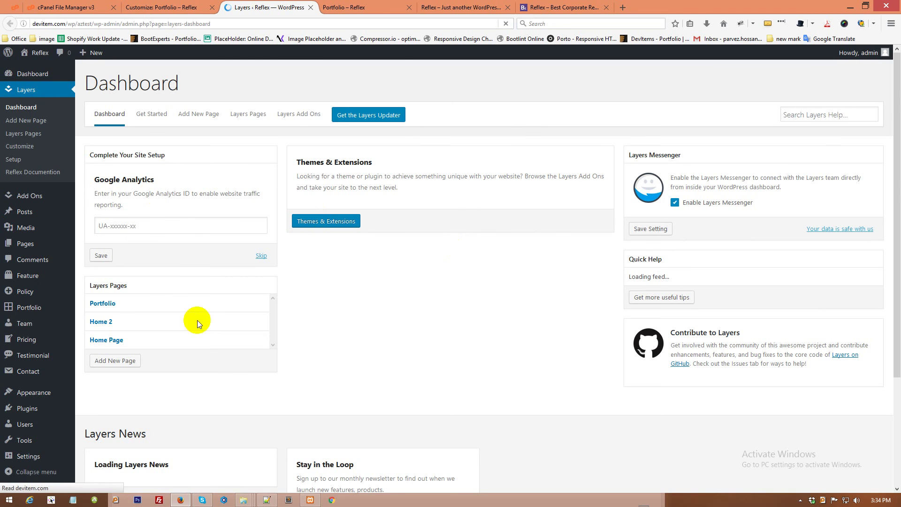
Open the list of all Portfolio entries in the WordPress admin and look through it.
scroll(197, 320, down, 2)
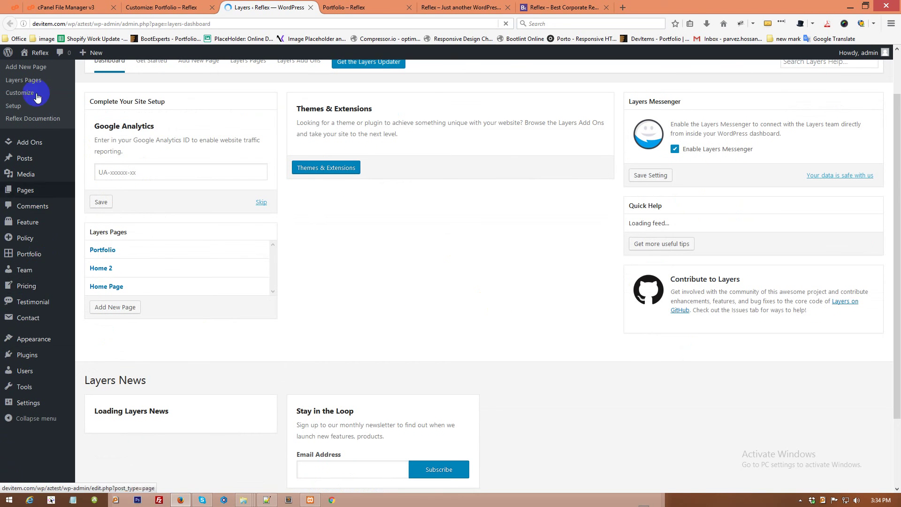
click(43, 261)
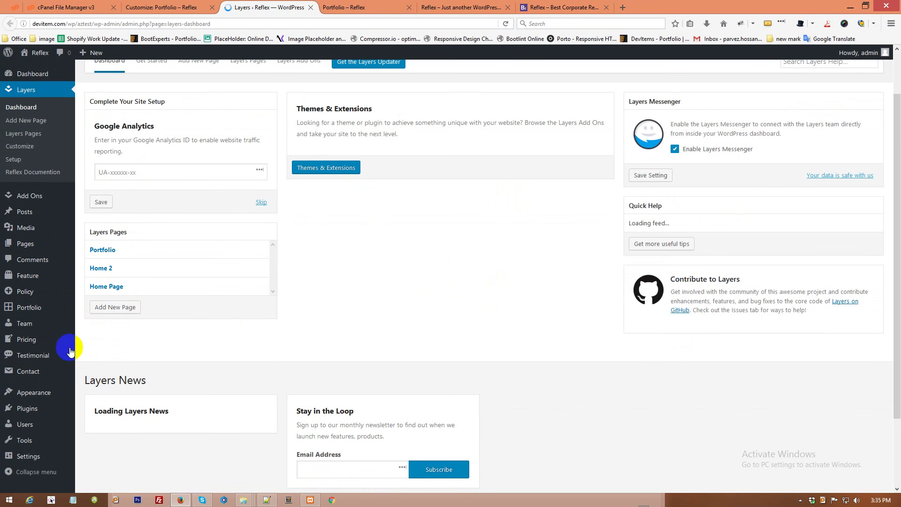
click(37, 313)
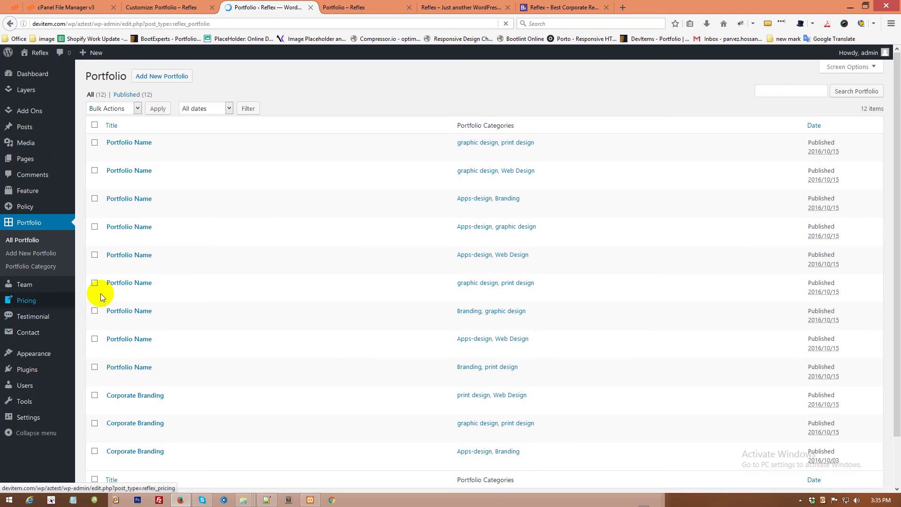
scroll(157, 434, down, 2)
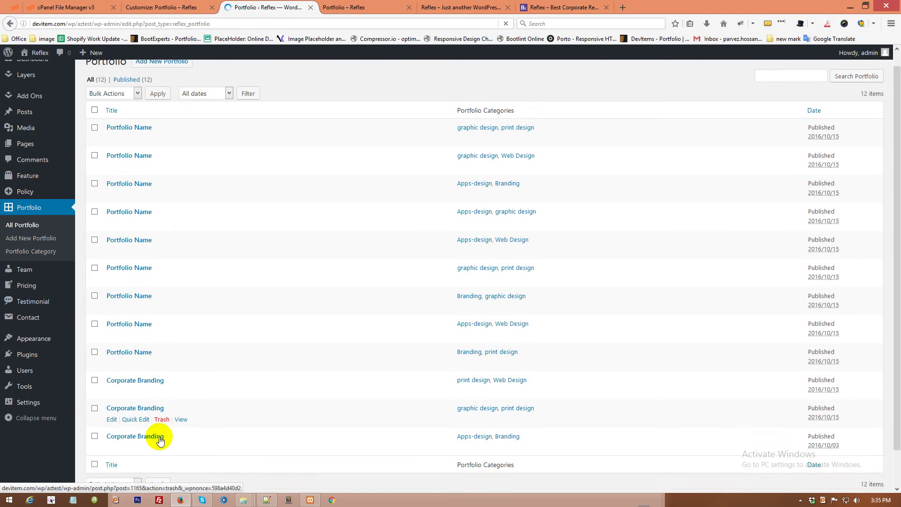
scroll(157, 439, up, 2)
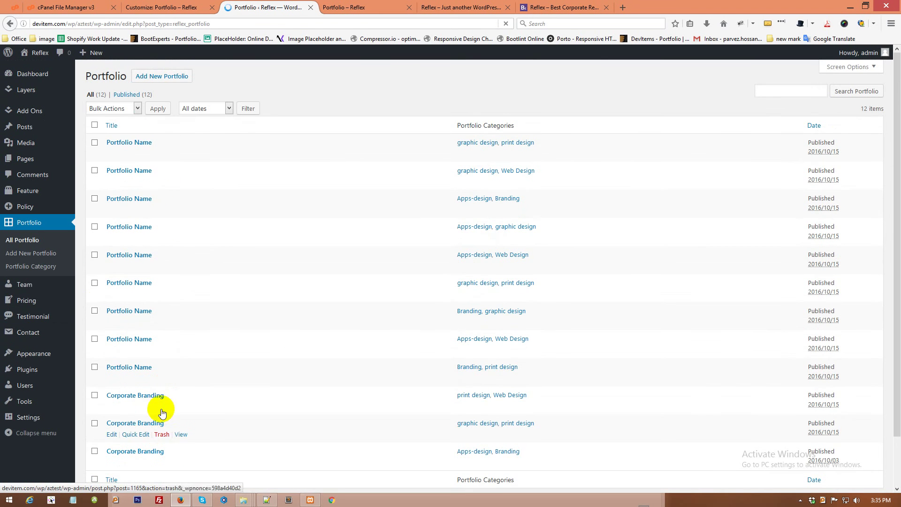
Start a new portfolio entry with the title "your title" and the body text "your content".
click(164, 76)
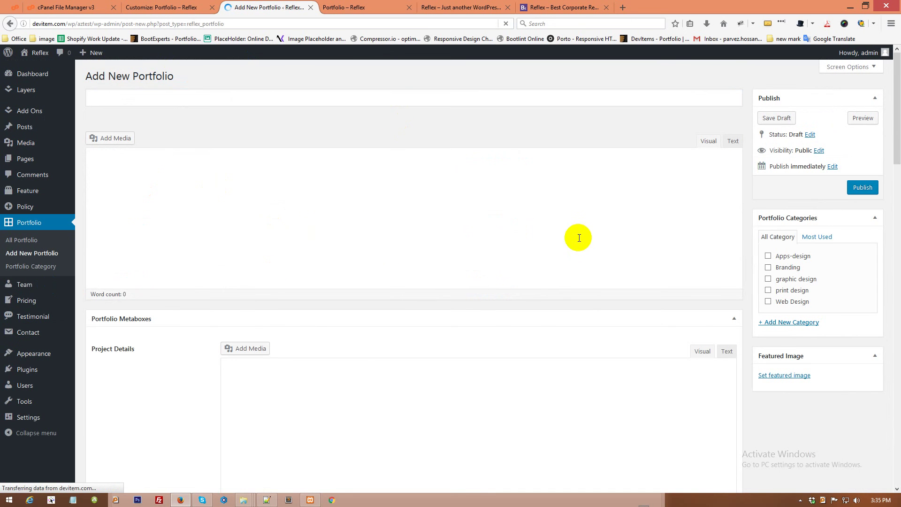
click(281, 100)
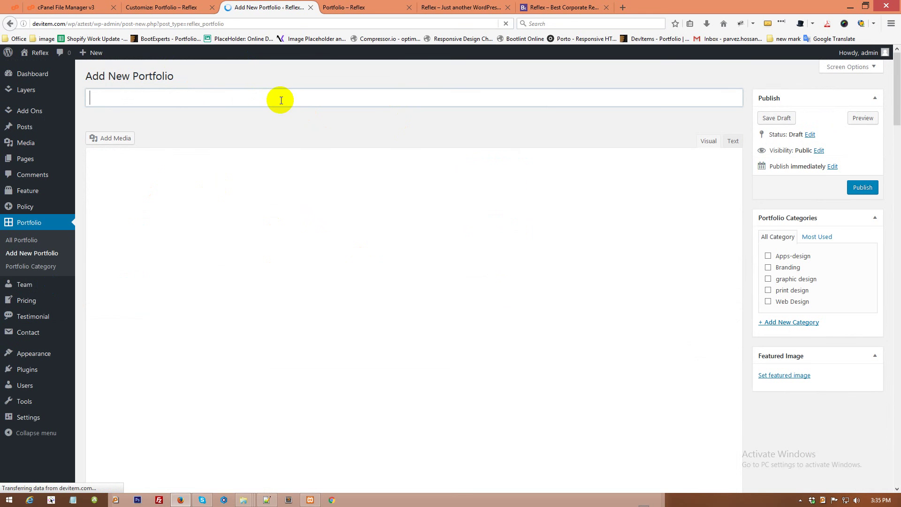
text(your)
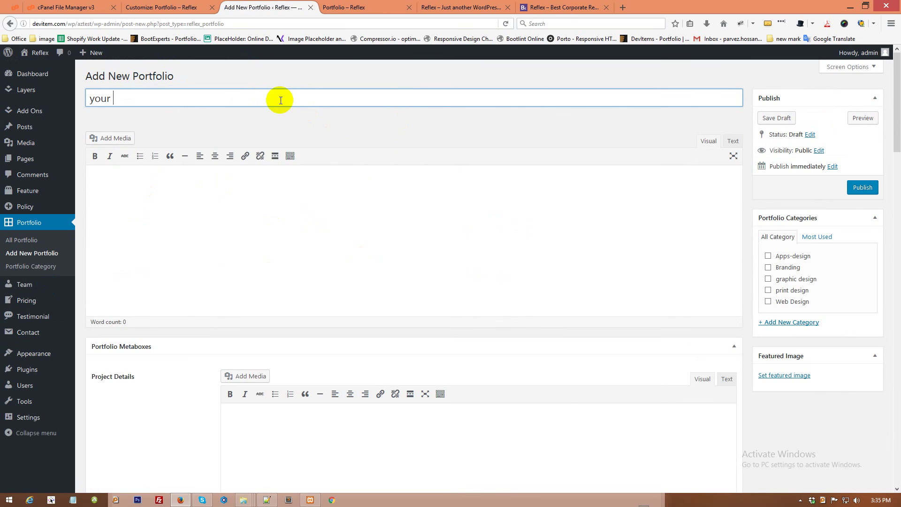
text( title)
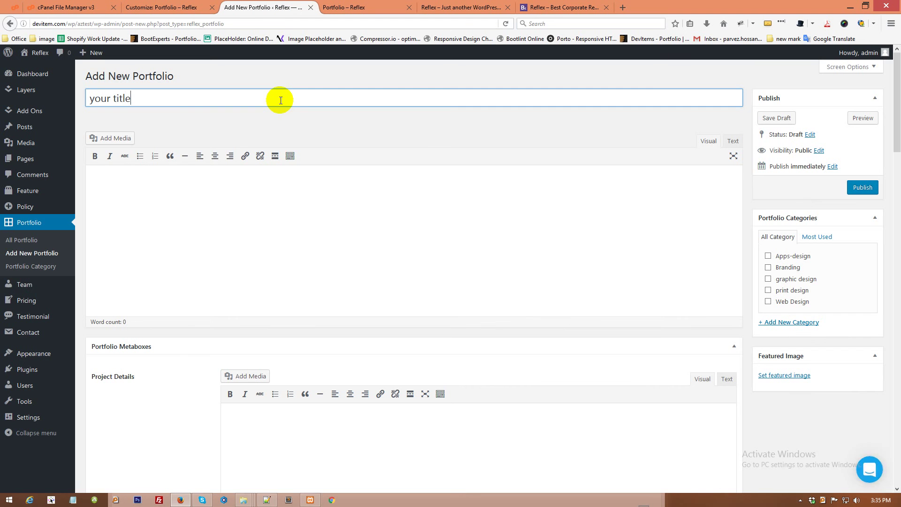
click(246, 215)
text(your c)
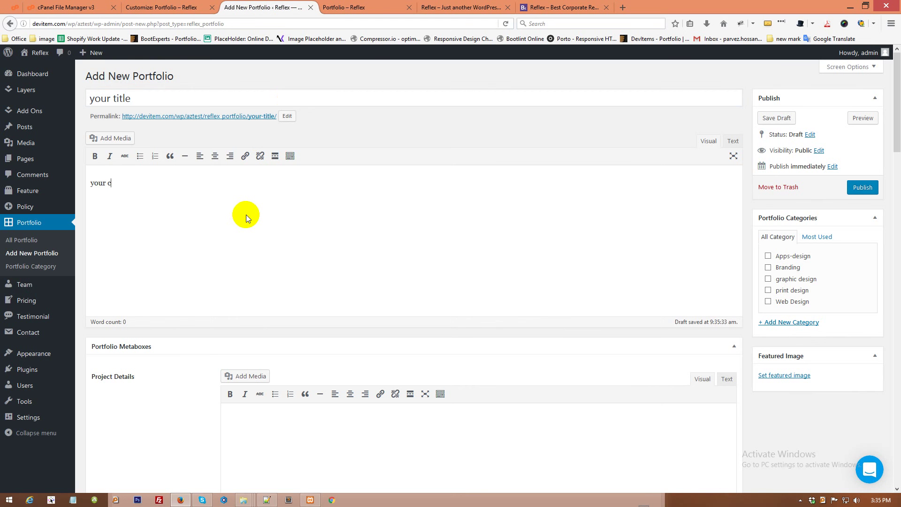
text(ontent)
Point out the Featured Image and Portfolio Categories boxes with screen capture selections, discarding each capture.
scroll(812, 353, down, 2)
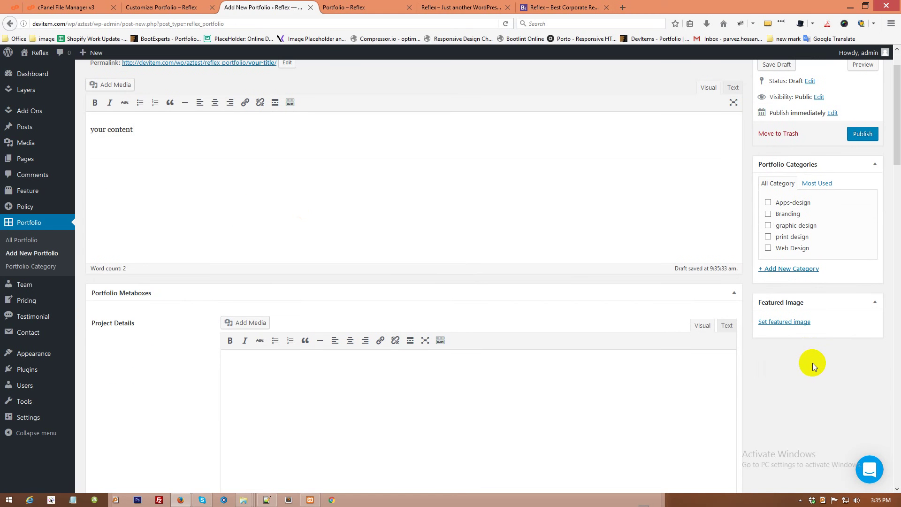
key(Print)
drag(754, 299, 838, 330)
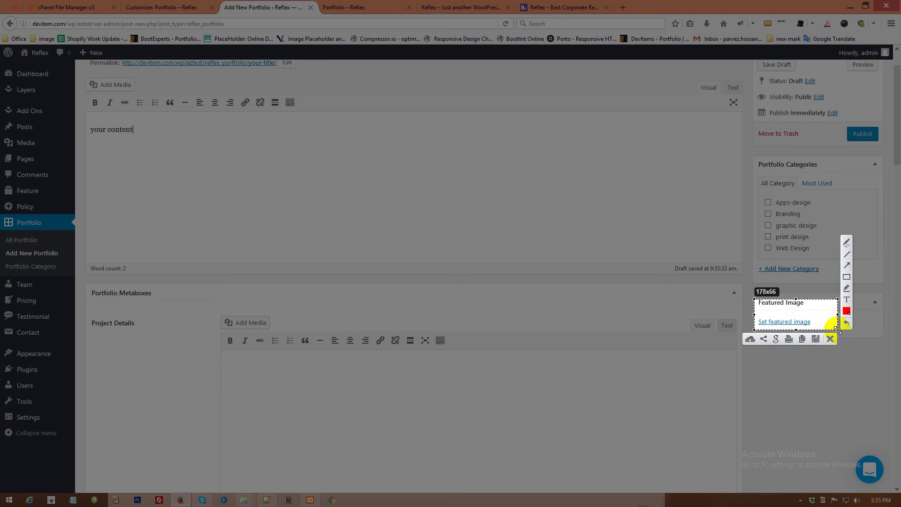
click(828, 343)
key(Print)
drag(760, 184, 849, 253)
click(841, 261)
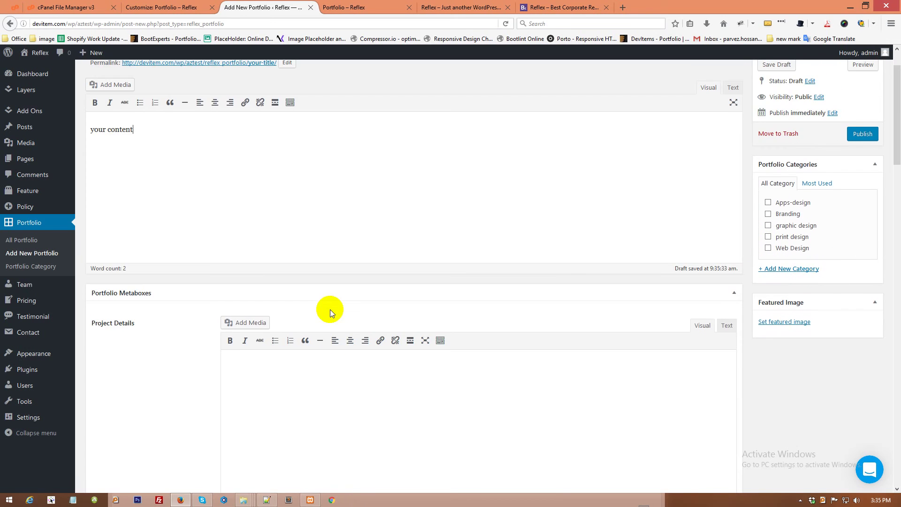
Point out the Project Details editor in Portfolio Metaboxes with a screen capture selection and discard it.
scroll(331, 309, down, 4)
key(Print)
drag(205, 141, 374, 267)
click(373, 281)
Fill in Left Item 1 of the portfolio metaboxes with the name "project name" and the address "address".
scroll(361, 356, down, 3)
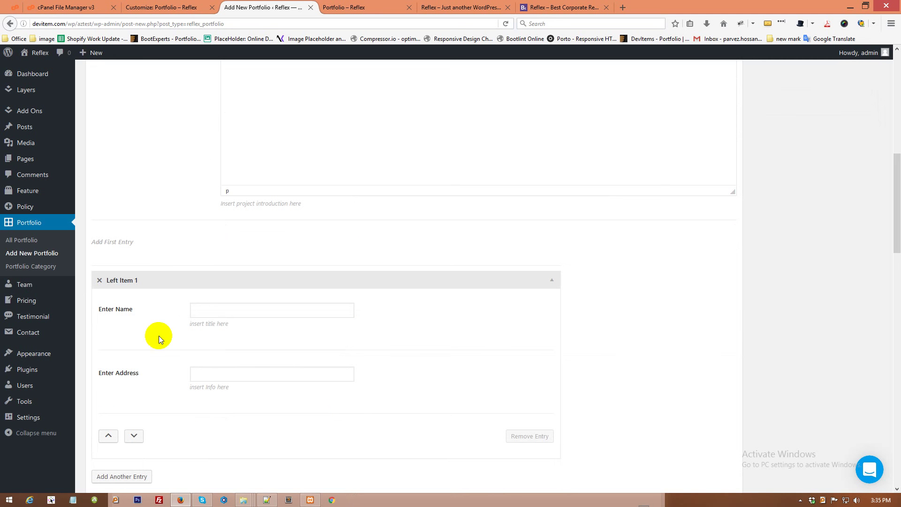
click(245, 276)
click(245, 275)
scroll(226, 255, down, 2)
click(219, 203)
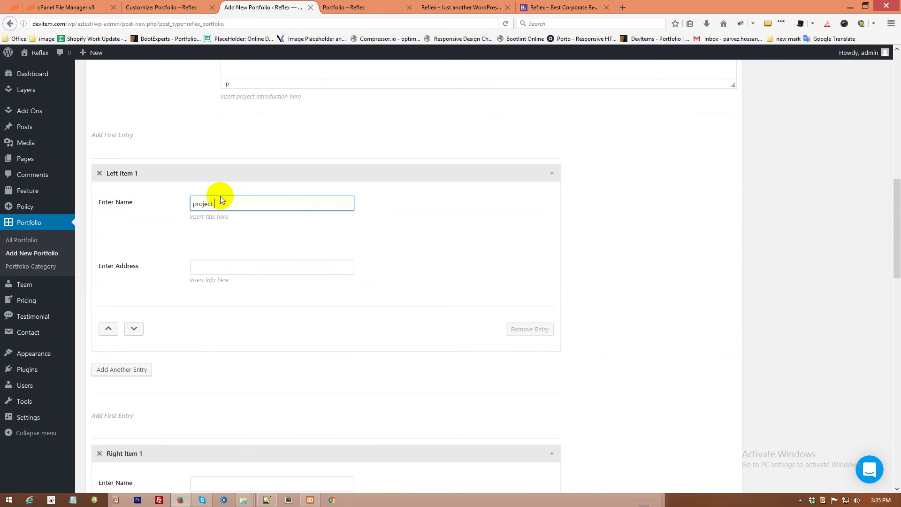
click(244, 271)
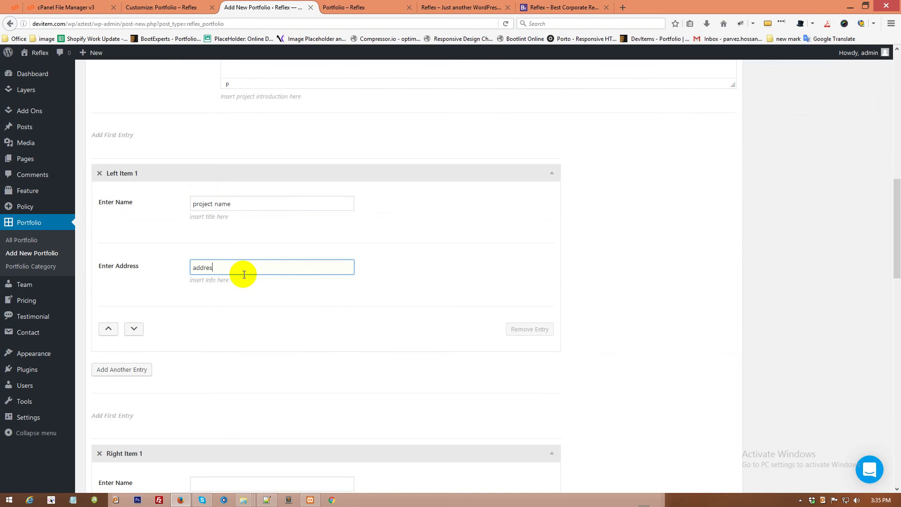
Add two more empty left item entries below Left Item 1 in the portfolio metaboxes.
scroll(336, 264, down, 5)
click(124, 208)
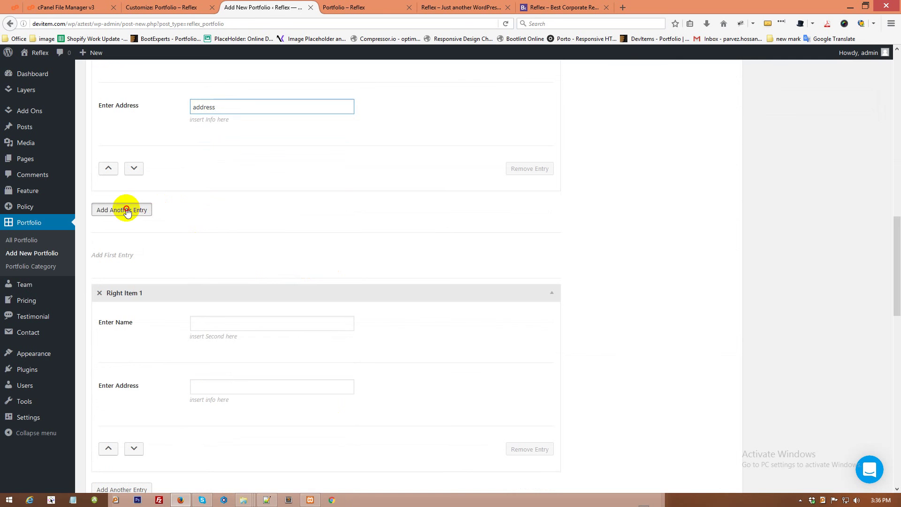
scroll(147, 364, down, 3)
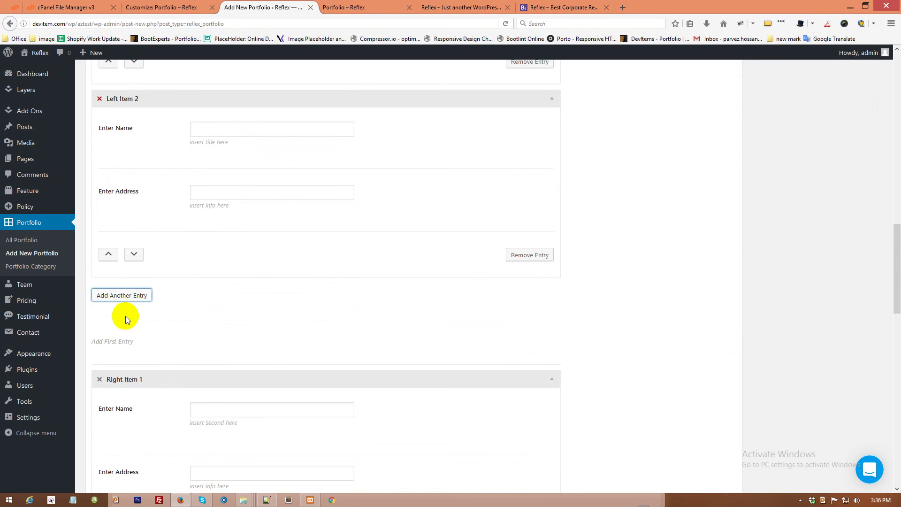
click(121, 296)
scroll(165, 371, down, 3)
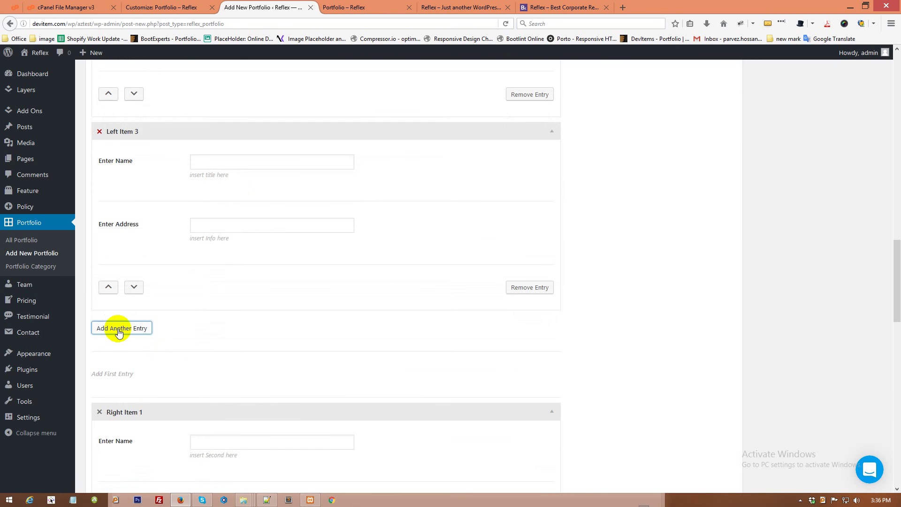
scroll(165, 356, down, 3)
Switch to the live Reflex home page and open a Corporate Branding project from its portfolio grid.
key(ctrl+Tab)
key(ctrl+Tab)
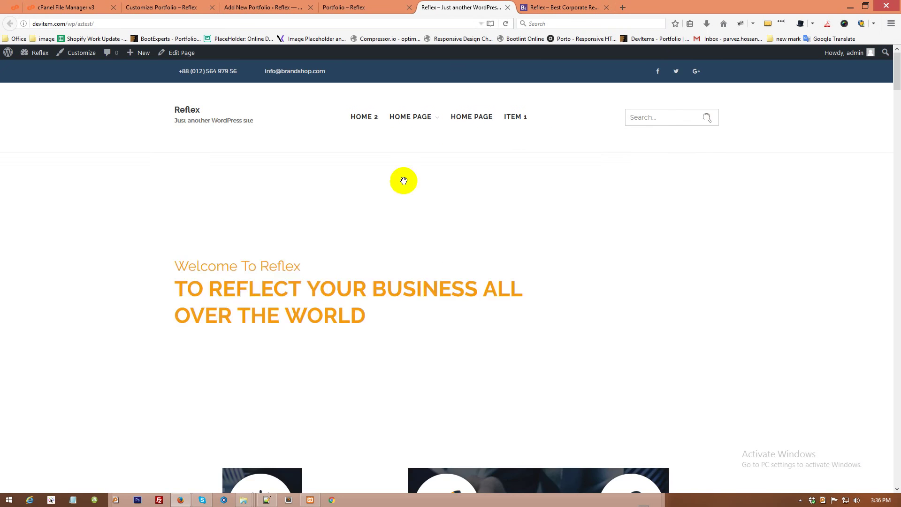
scroll(536, 281, down, 20)
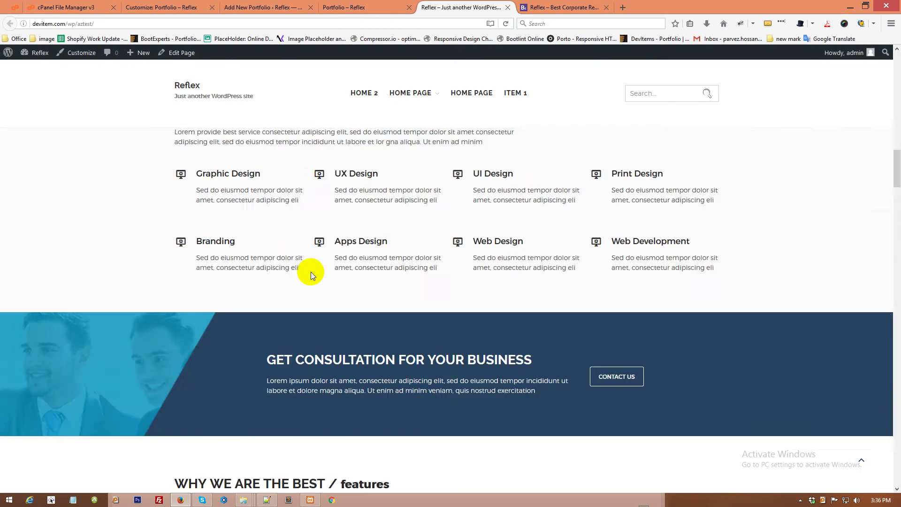
scroll(354, 281, down, 6)
scroll(353, 281, up, 9)
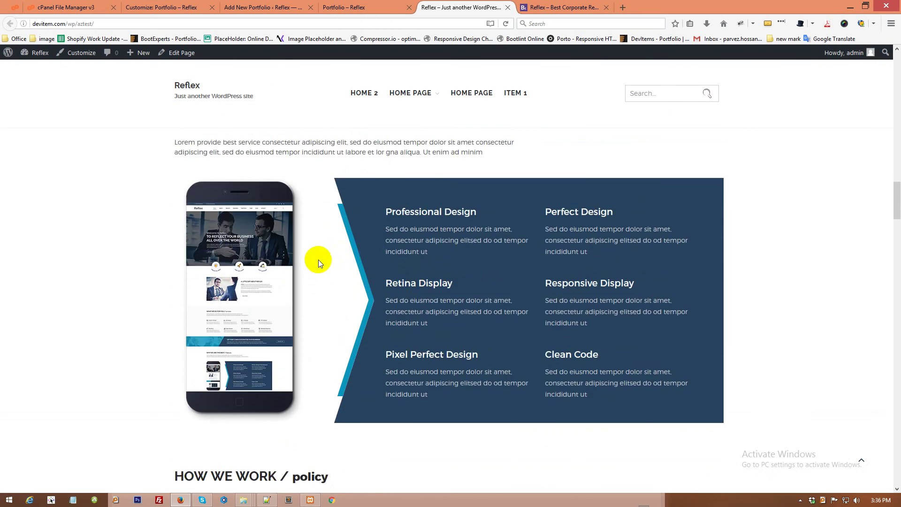
scroll(374, 291, down, 10)
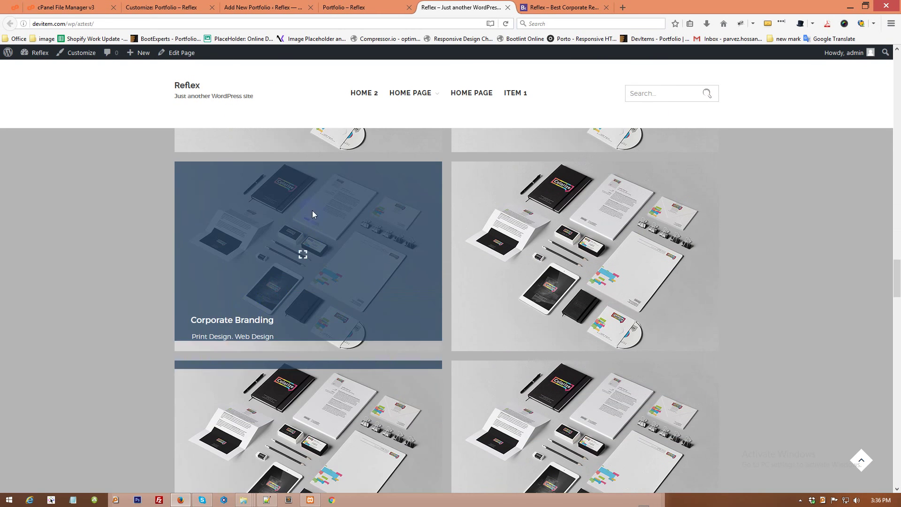
click(242, 328)
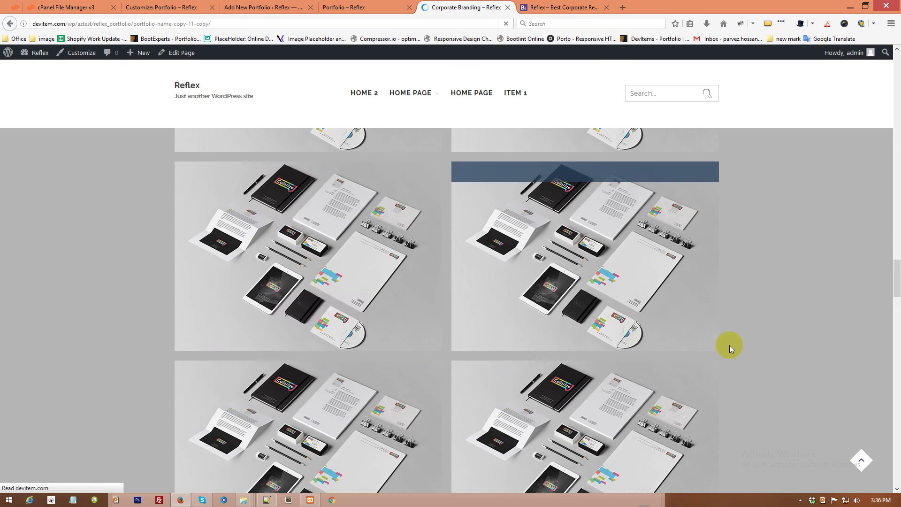
Point out the project image and details area of the Corporate Branding page with a screen capture selection and discard it.
scroll(149, 286, down, 2)
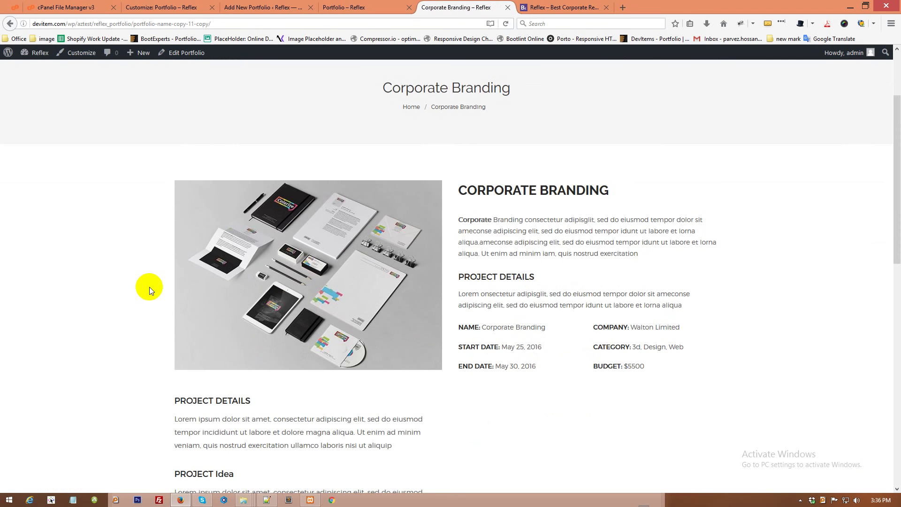
key(Print)
drag(166, 171, 761, 457)
click(753, 467)
Highlight the two columns of project information under Project Details, from name and dates to company, category and budget.
scroll(438, 232, down, 2)
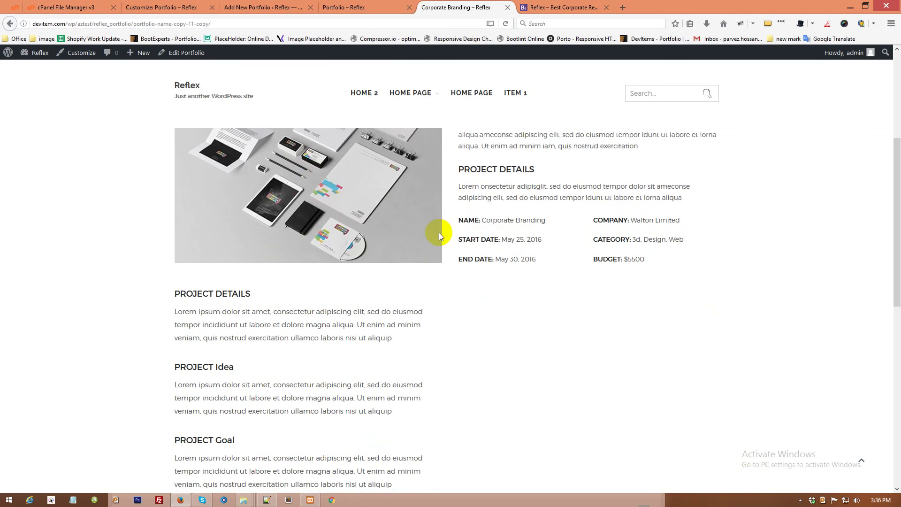
drag(453, 214, 551, 292)
drag(576, 221, 643, 277)
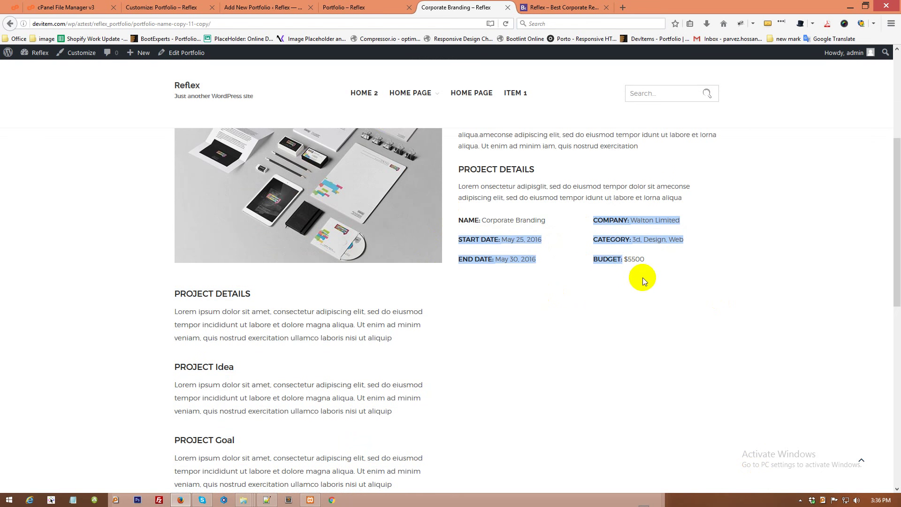
Highlight the text sections below the project image on the Corporate Branding page, clear the selection and review the page.
drag(115, 286, 322, 373)
click(543, 309)
scroll(543, 308, down, 2)
scroll(543, 309, up, 2)
scroll(542, 314, up, 6)
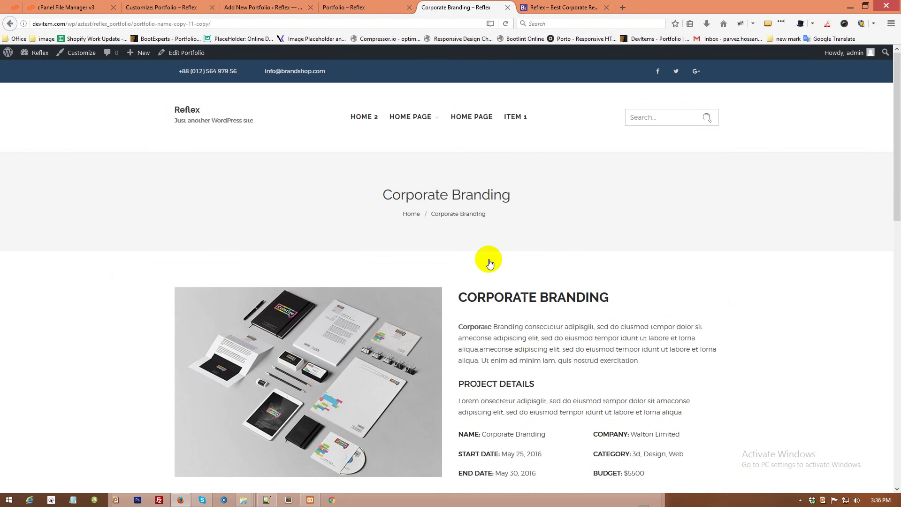
Return to the Add New Portfolio form and review its title, content, Project Details, left item and right item fields.
click(301, 5)
click(176, 6)
click(244, 7)
scroll(281, 315, down, 1)
scroll(280, 315, down, 3)
scroll(258, 275, down, 10)
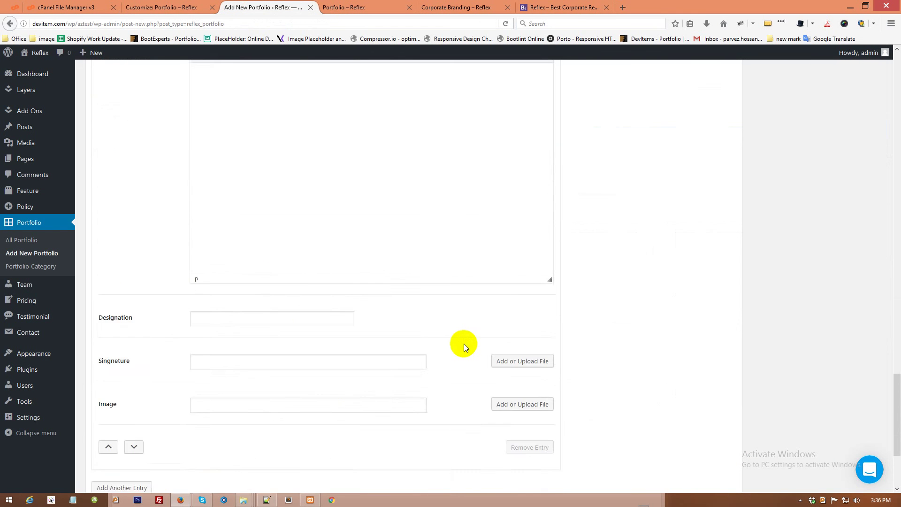
scroll(327, 432, up, 15)
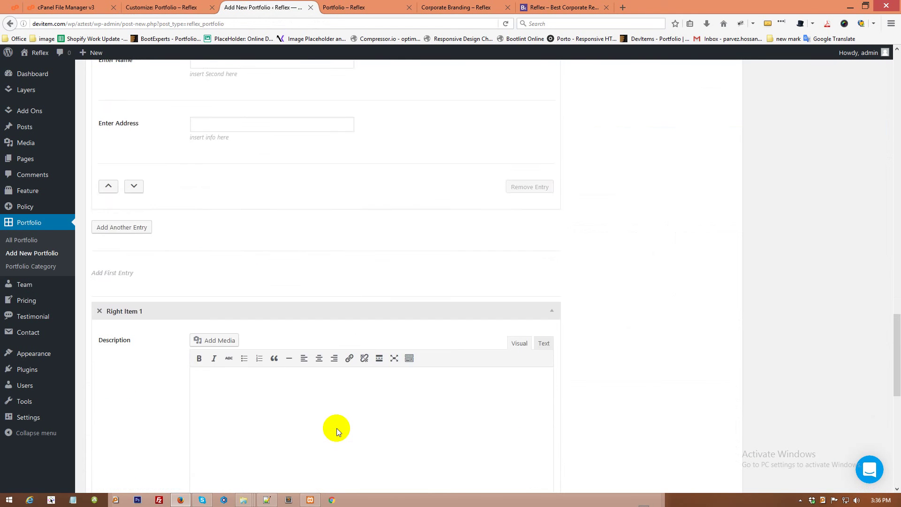
scroll(333, 428, up, 10)
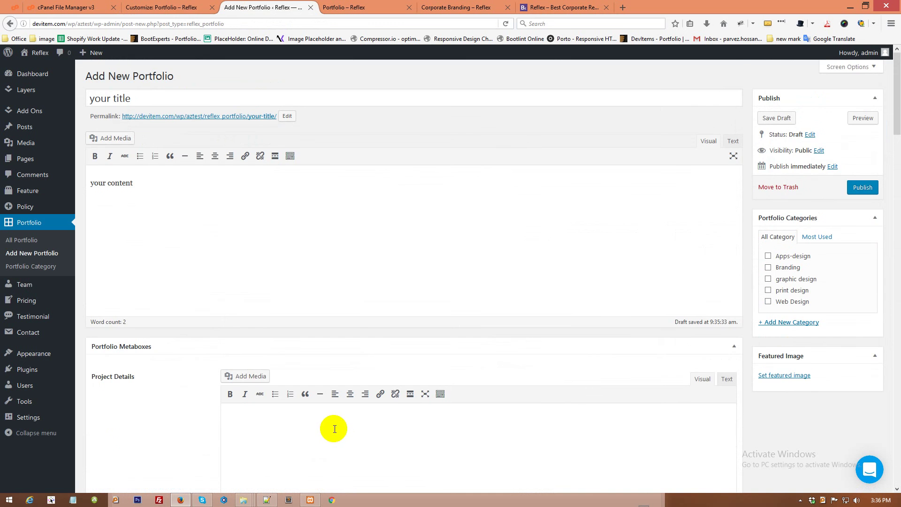
scroll(333, 427, down, 10)
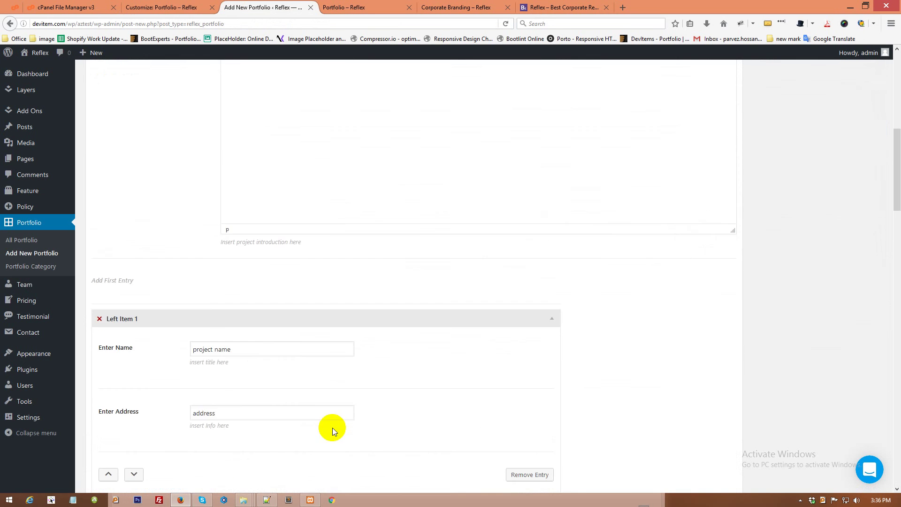
scroll(331, 319, up, 10)
scroll(331, 319, up, 2)
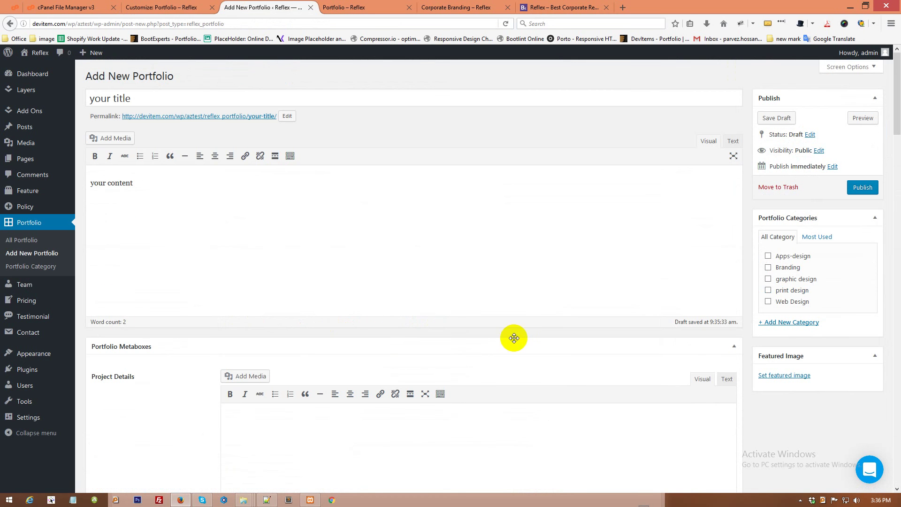
scroll(518, 343, down, 4)
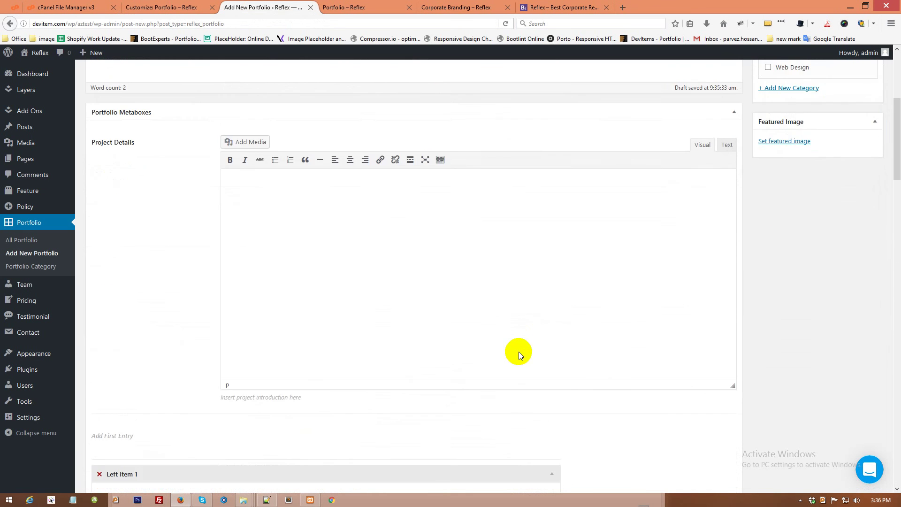
scroll(520, 356, down, 15)
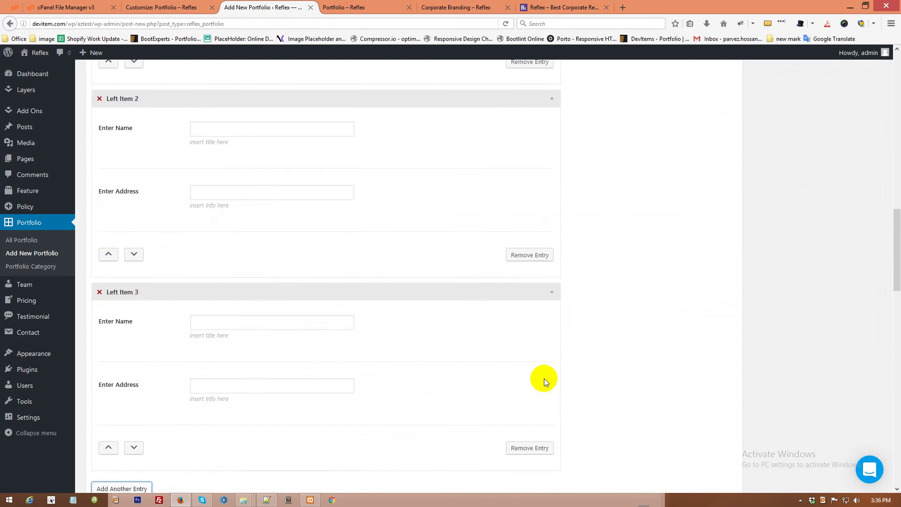
Show the live Portfolio page with its project grid, category filters and banner.
click(163, 8)
click(337, 7)
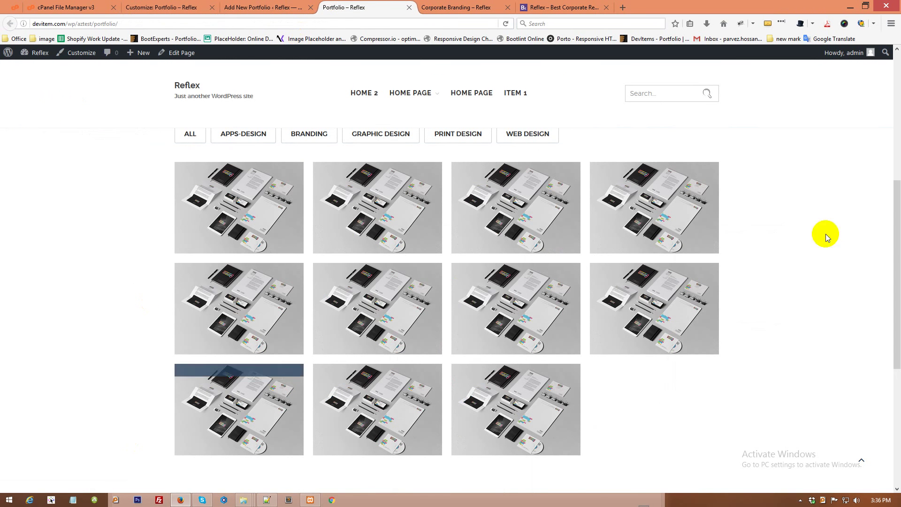
scroll(703, 272, up, 6)
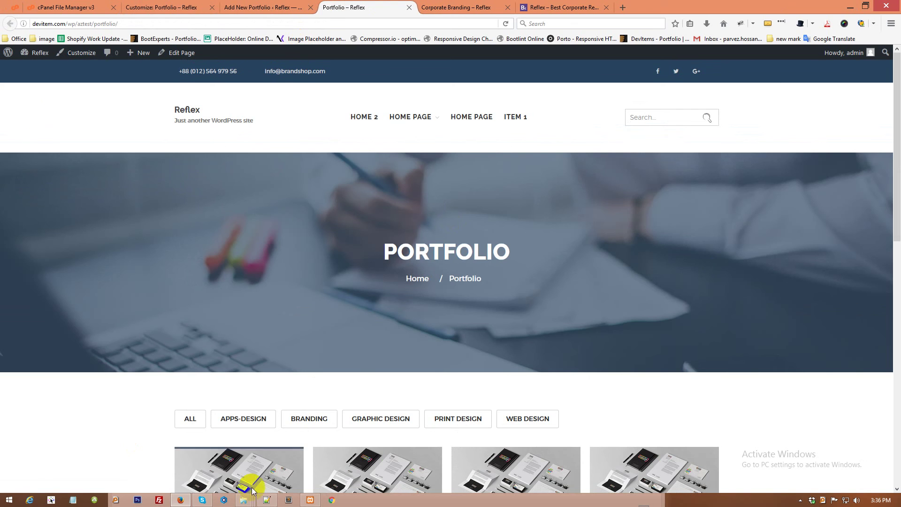
Switch to the Notepad++ notes and add the line "our all widget same." below "2 column", separated by a blank line.
click(267, 500)
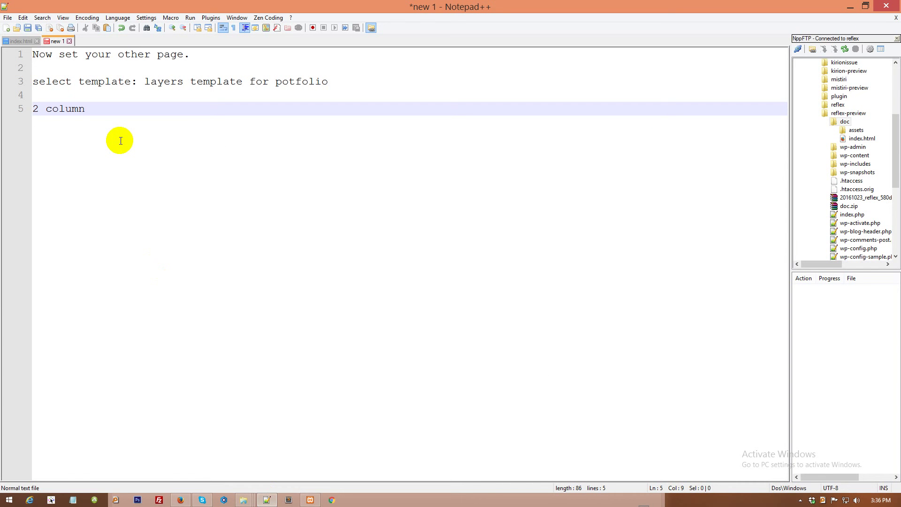
key(Return)
key(Return)
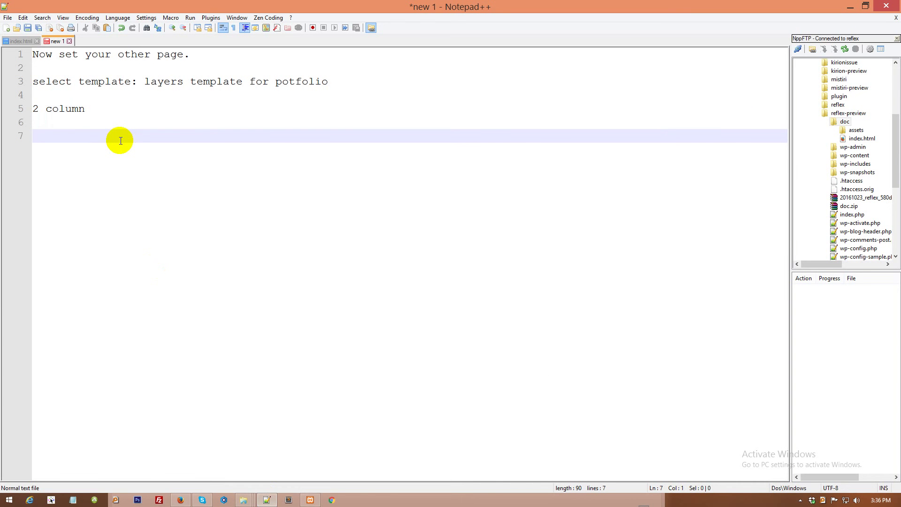
text(o)
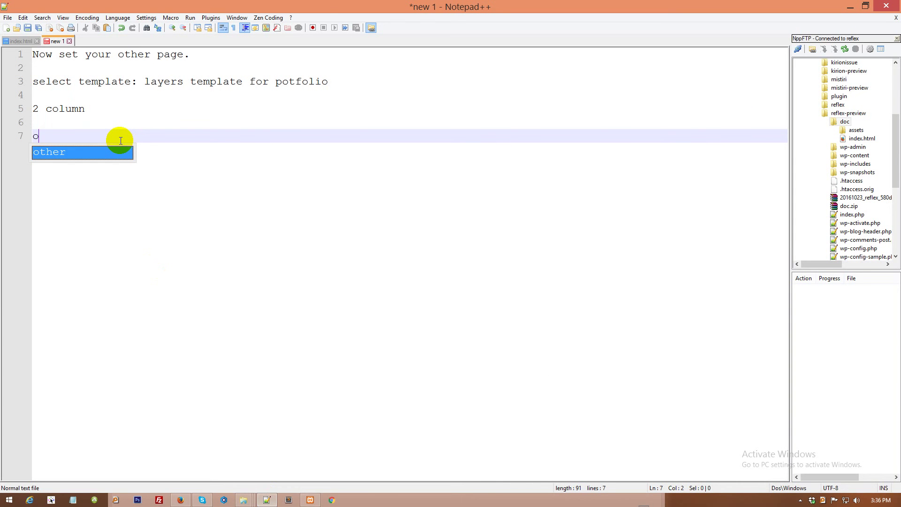
text(uw)
key(BackSpace)
text(r all )
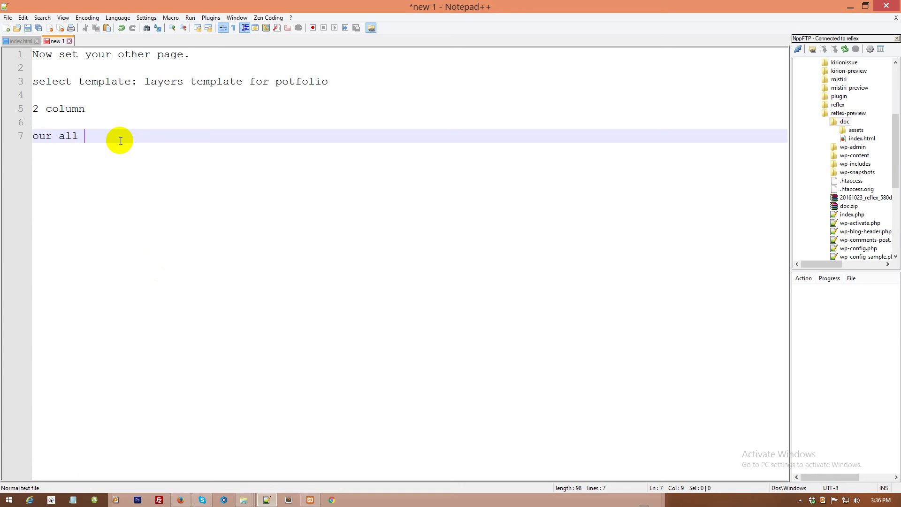
text(widget same)
text(. s)
key(BackSpace)
key(BackSpace)
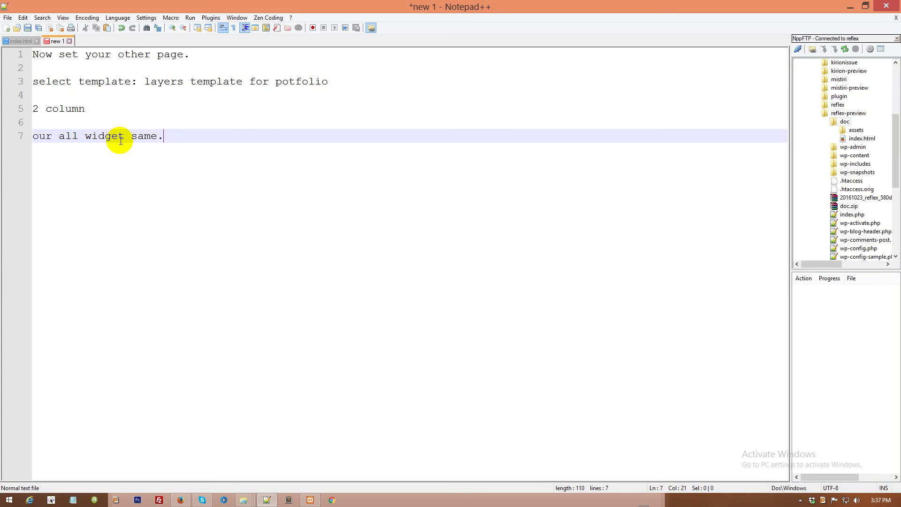
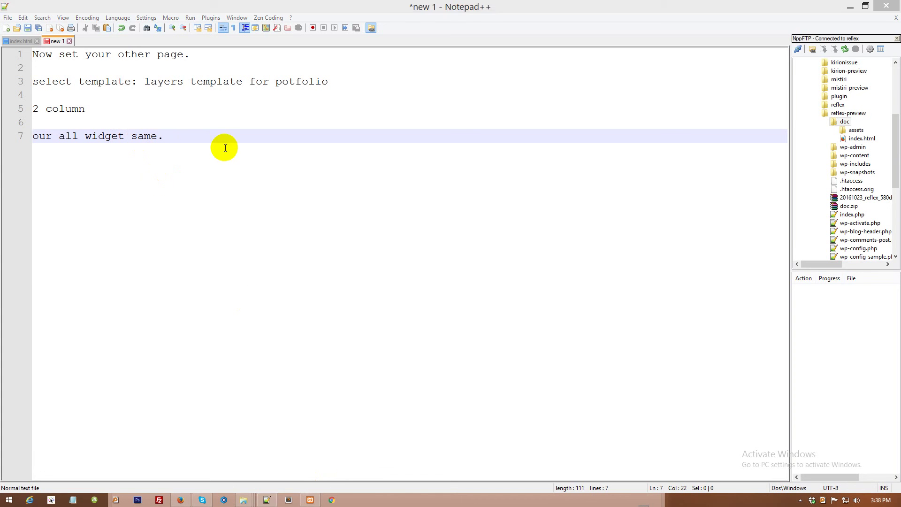
Continue the widget note with "now you can customize you site just the way you want.".
text(now )
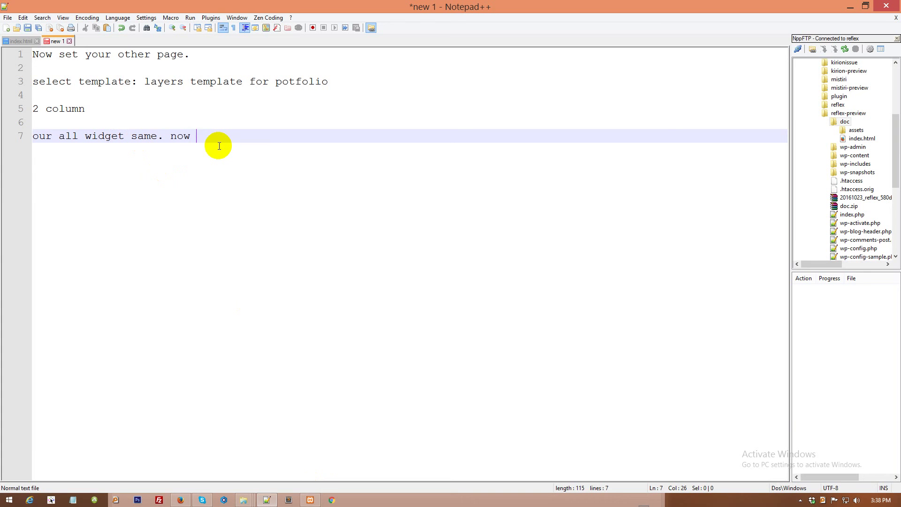
text(you can customize you site just th)
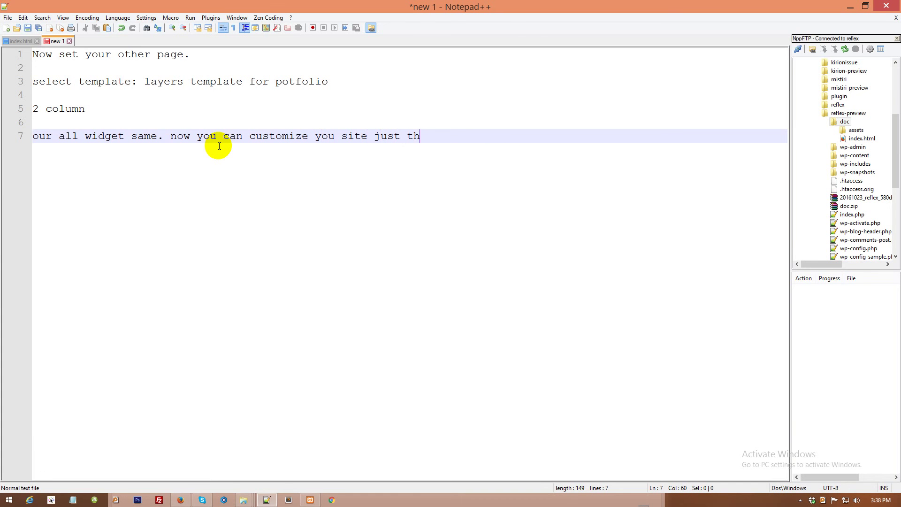
text(e way you o)
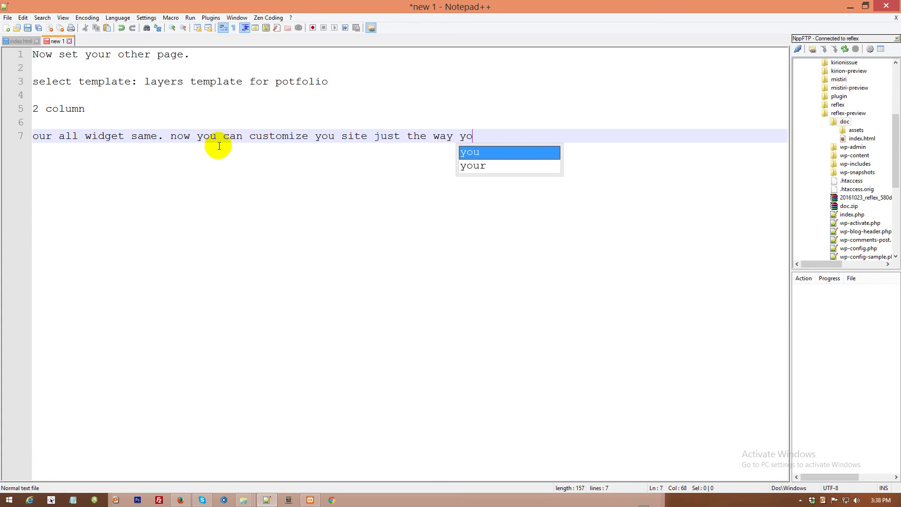
key(BackSpace)
text(want)
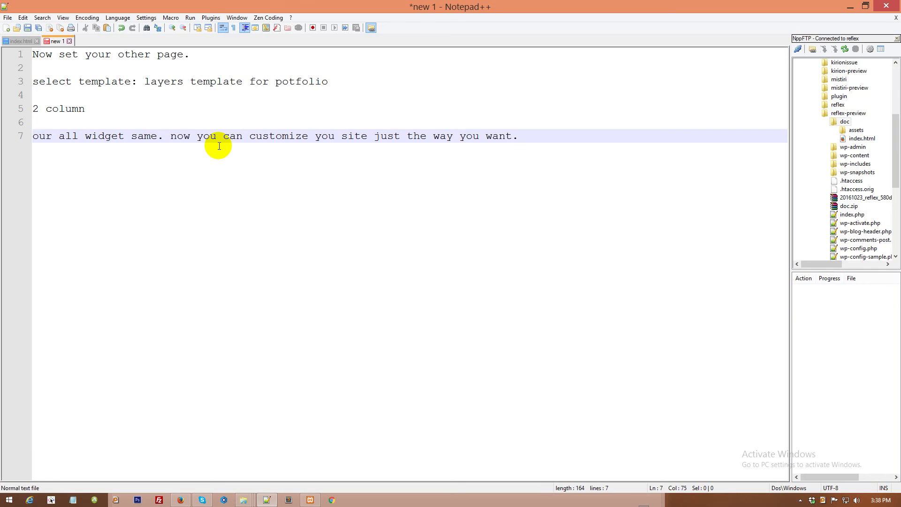
text(.)
Begin a closing thank-you line with "Thanks fo" below the note, separated by a blank line.
key(Return)
key(Return)
text(Thank)
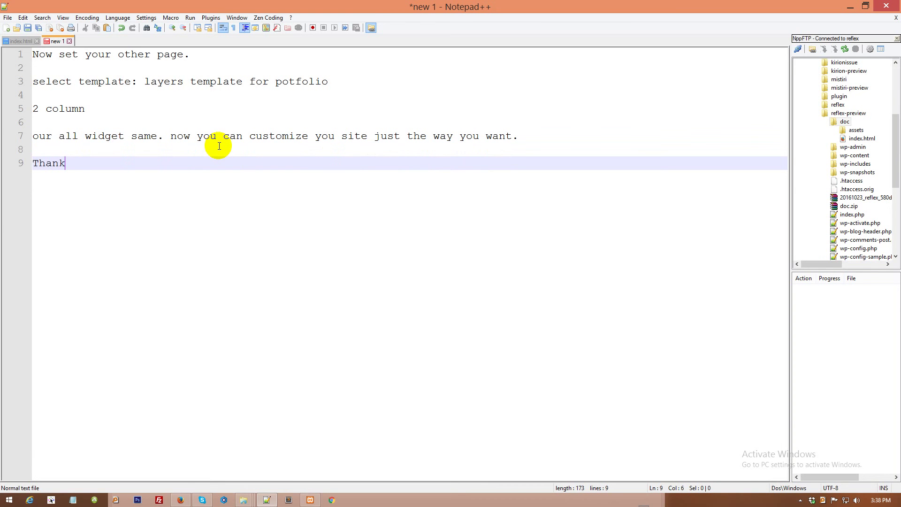
text(s fo)
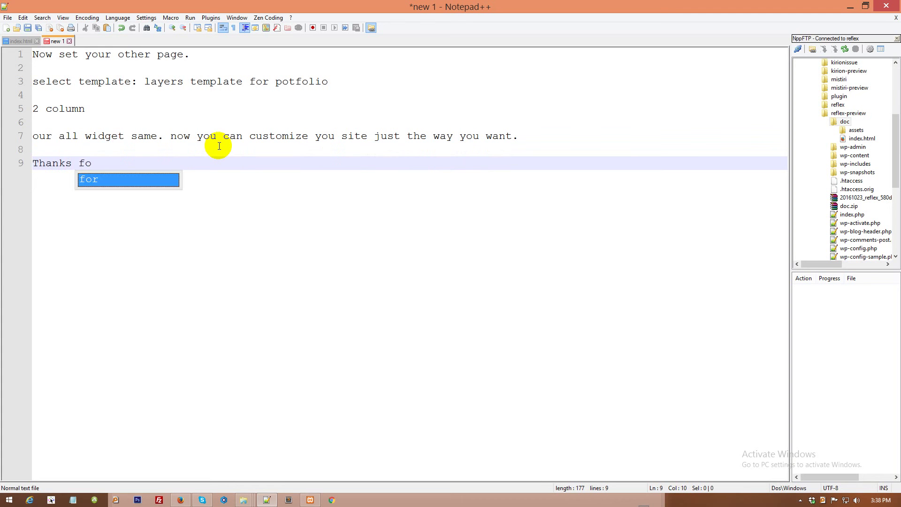